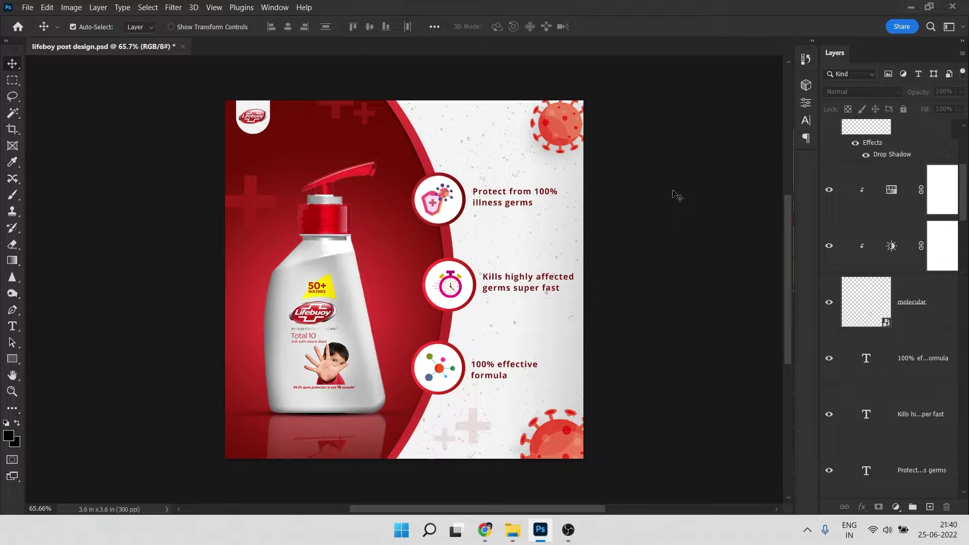
Create a 1080 x 1080 px document at 300 pixels/inch, titled "Post design by" followed by the designer's name
left_click(27, 8)
left_click(34, 20)
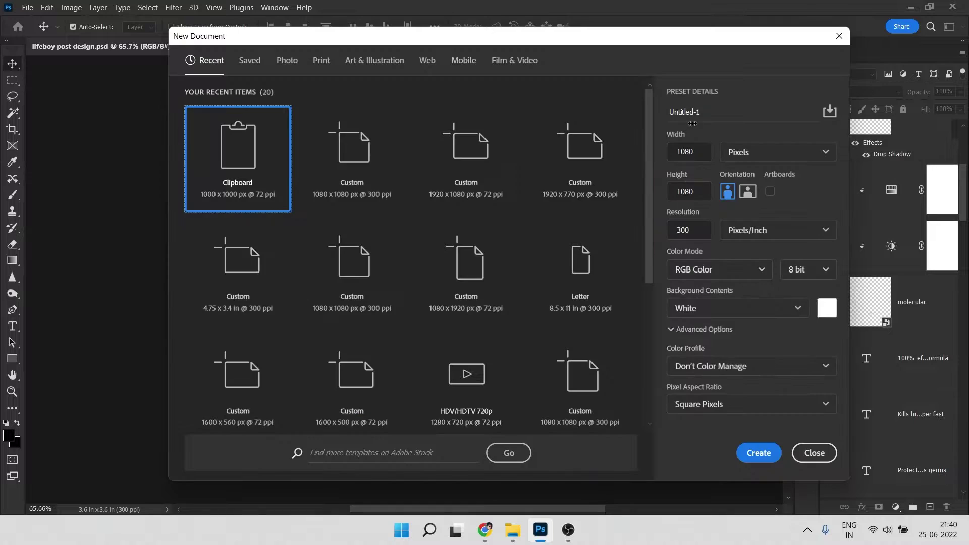
left_click(691, 153)
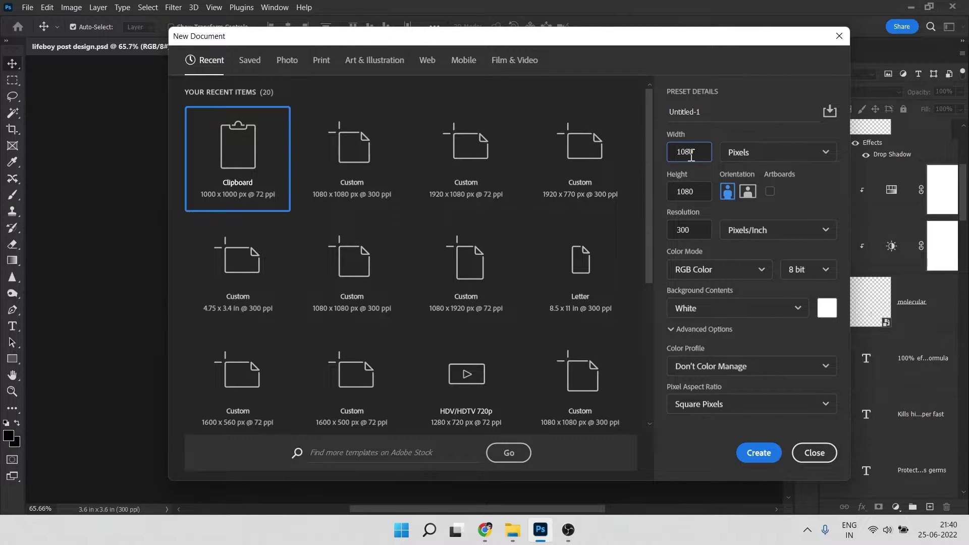
left_click(690, 192)
left_click(705, 114)
double_click(704, 113)
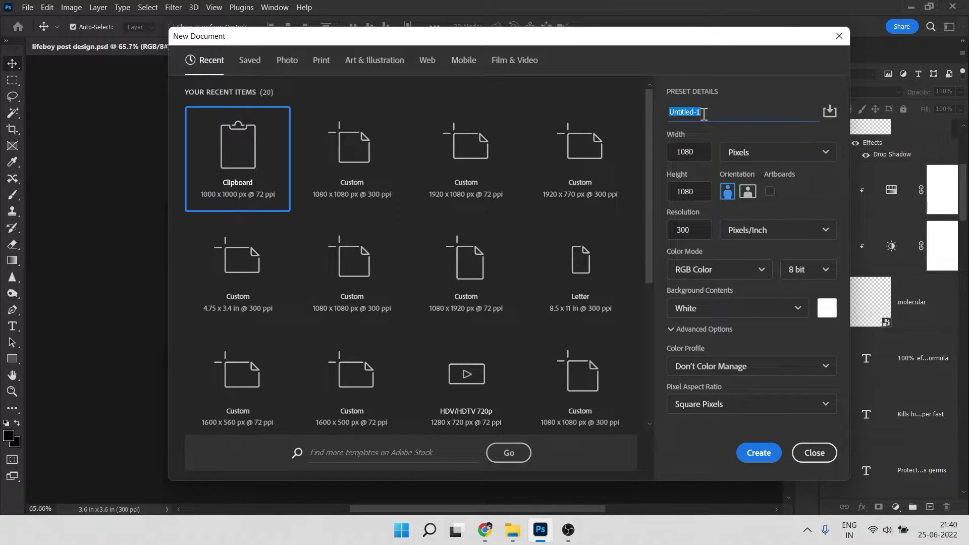
type("Post design by Sarib")
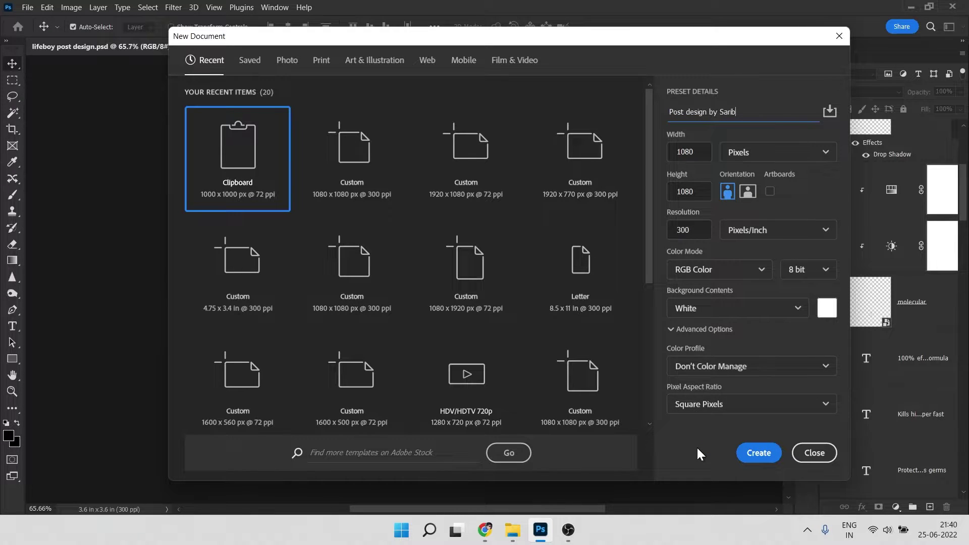
left_click(761, 455)
Draw a black circle about 1548 px in diameter and place it partly off the canvas's left side, at about X -879 px
key("m")
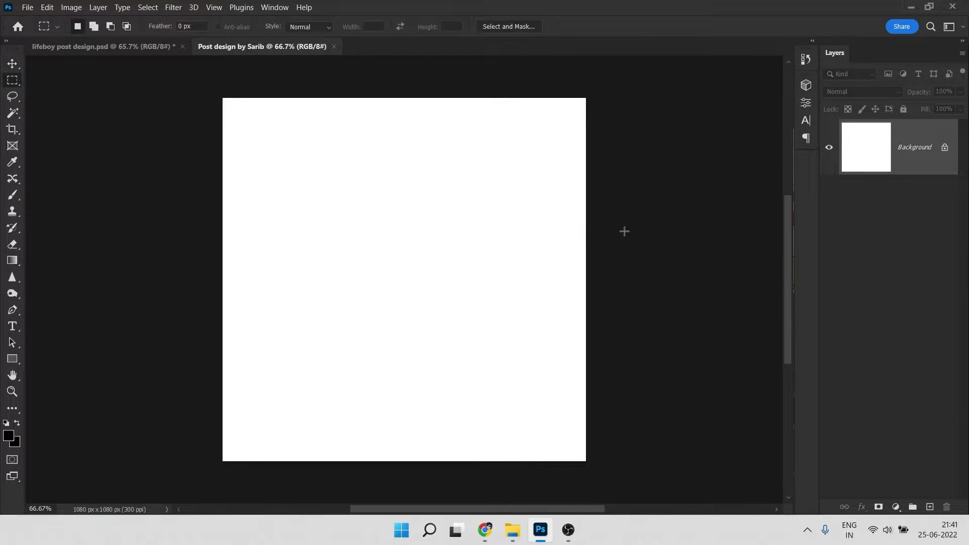
scroll(553, 198, "down", 3)
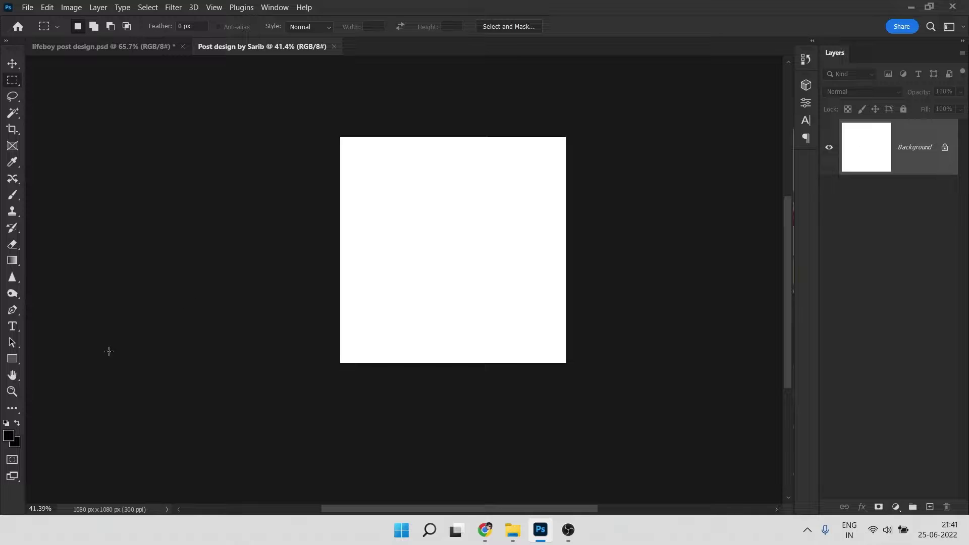
left_click(12, 359)
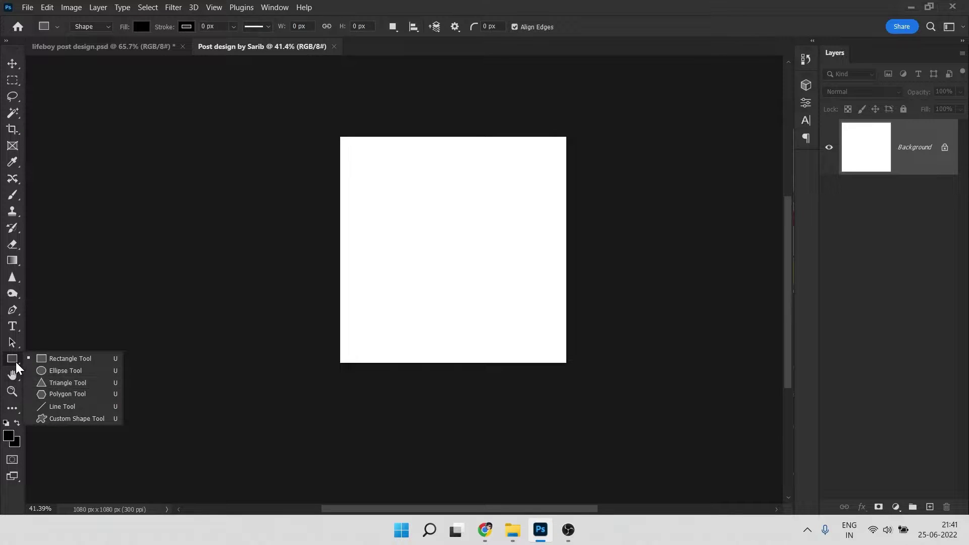
left_click(59, 373)
left_click_drag(247, 92, 572, 417)
key("v")
left_click_drag(495, 248, 398, 249)
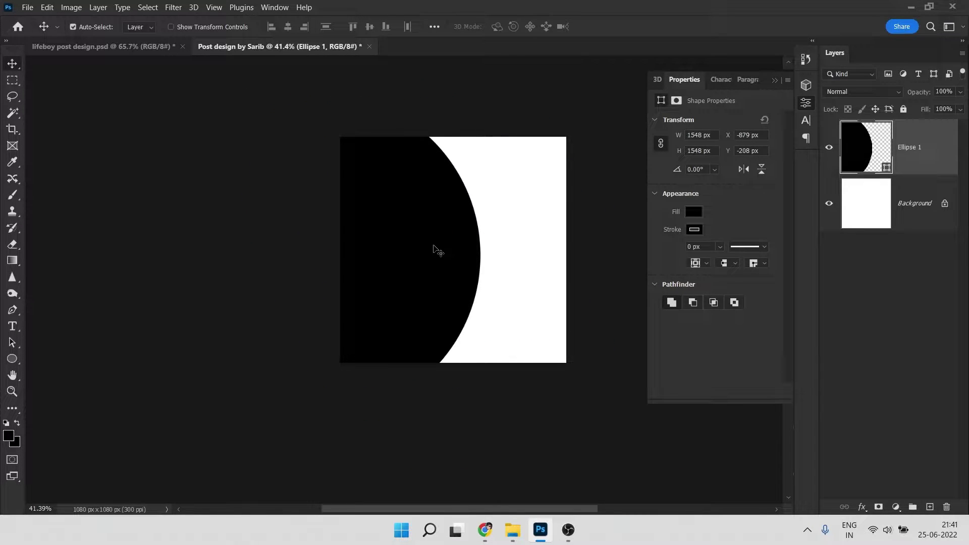
Scale the black circle up to about 2077 px in diameter
key("ctrl+t")
key("ctrl+0")
left_click_drag(464, 361, 503, 400)
key("Return")
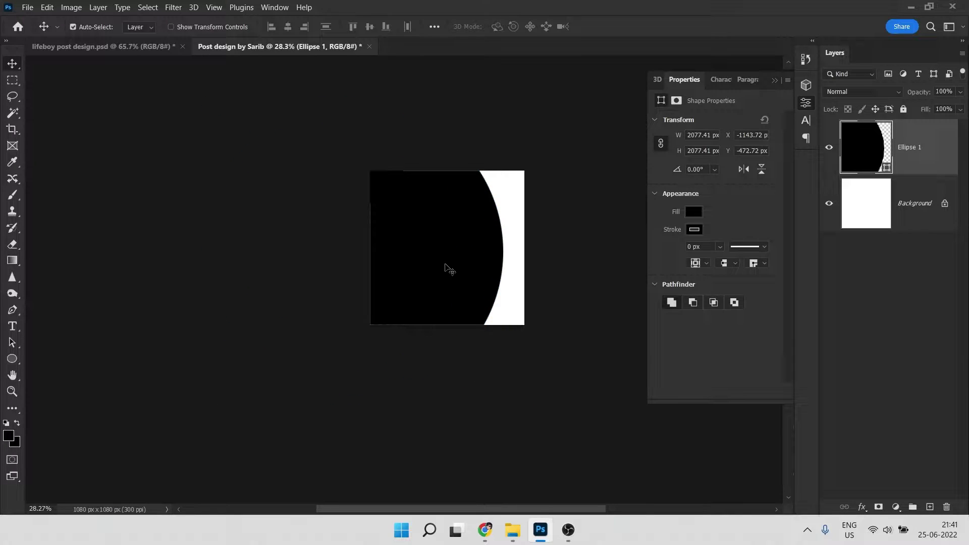
Center the circle vertically on the canvas and move it left to about X -1384 px
key("ctrl+a")
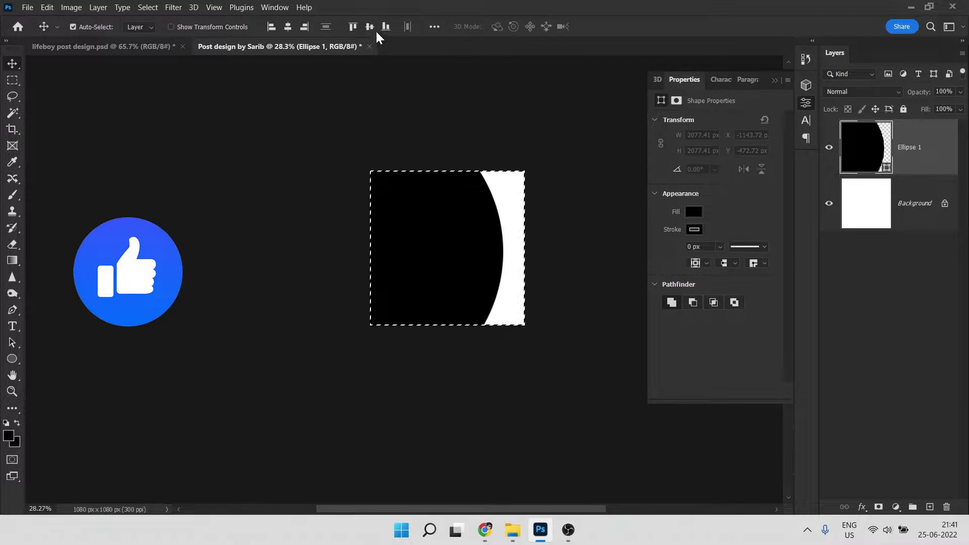
left_click(370, 28)
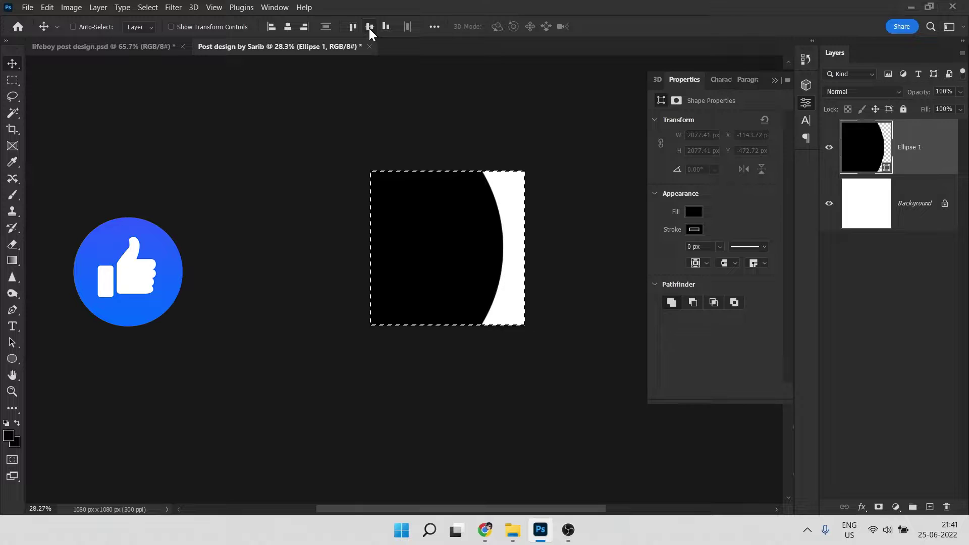
key("ctrl+d")
left_click_drag(472, 219, 442, 216)
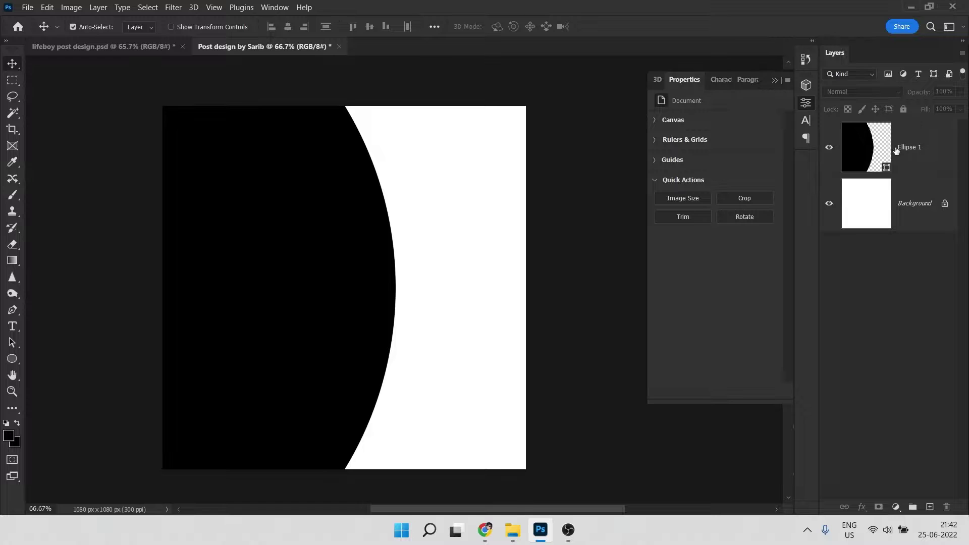
Fill the circle with the red f23e3e
double_click(876, 149)
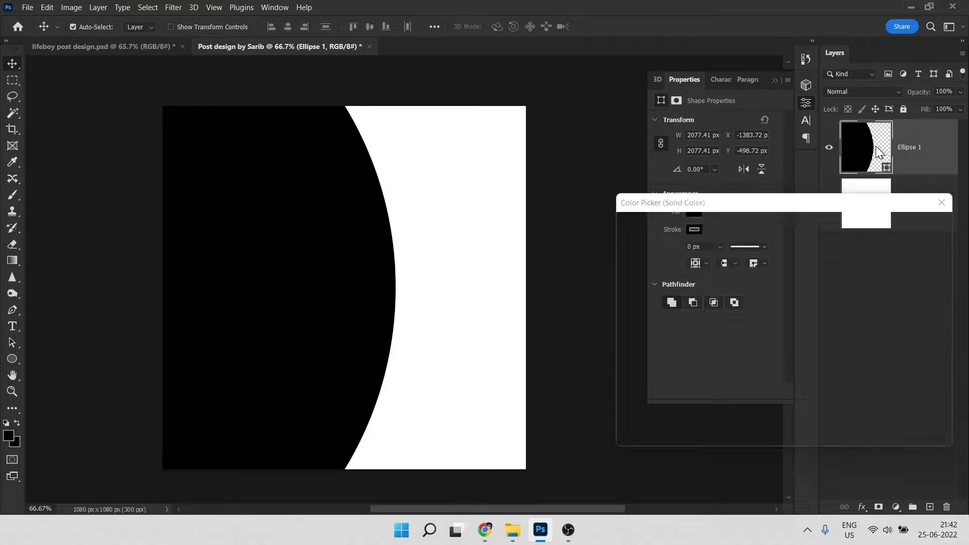
left_click(743, 240)
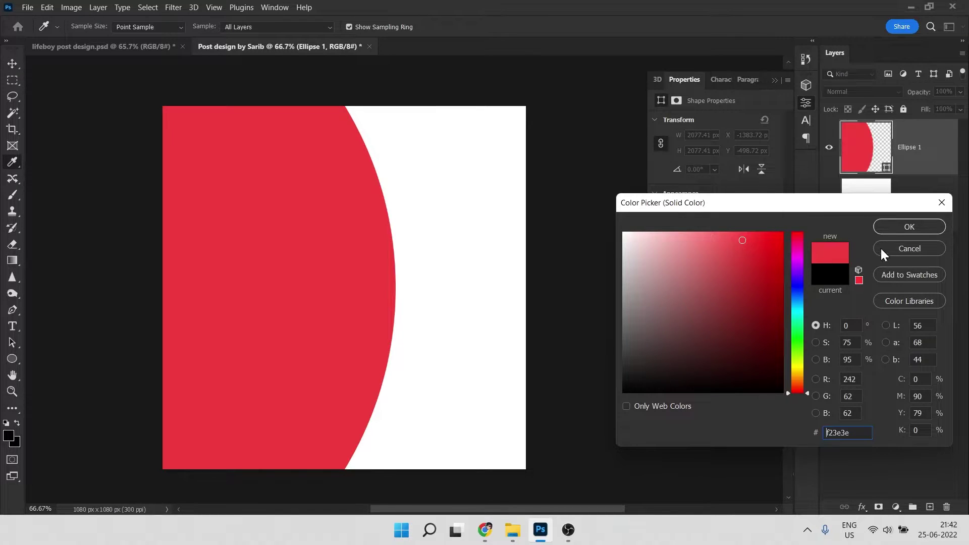
left_click(901, 229)
Duplicate the red circle layer twice and hide the original circle
left_click(919, 162)
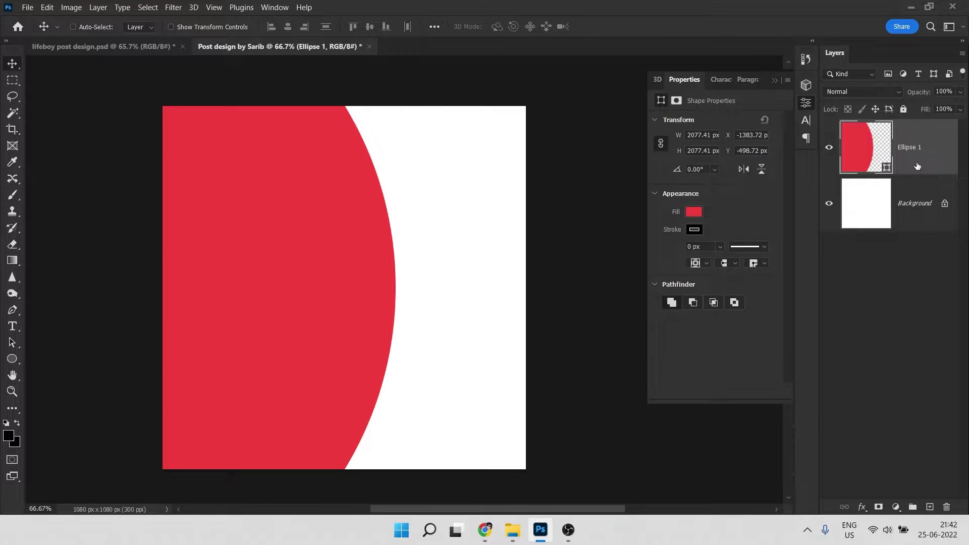
key("ctrl+j")
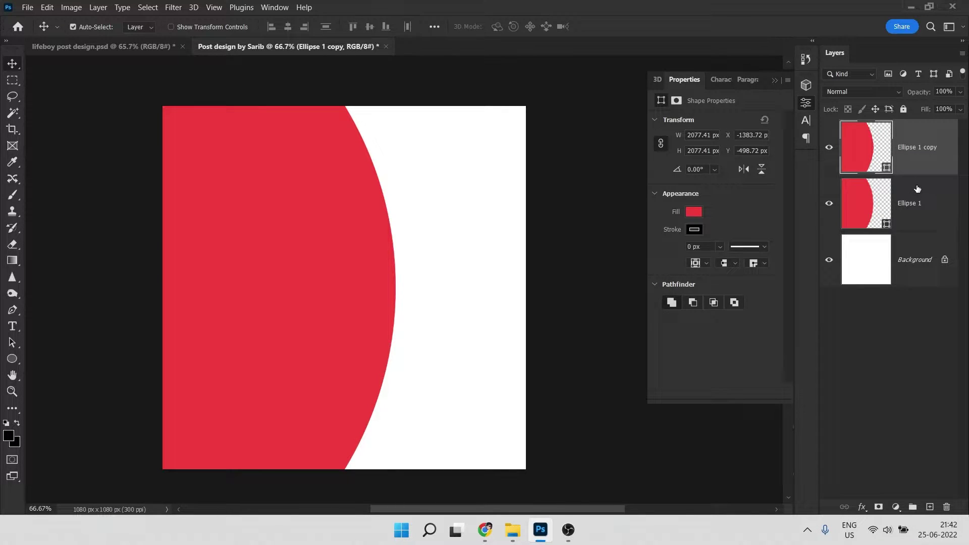
key("ctrl+j")
left_click(905, 251)
left_click(934, 151, "shift")
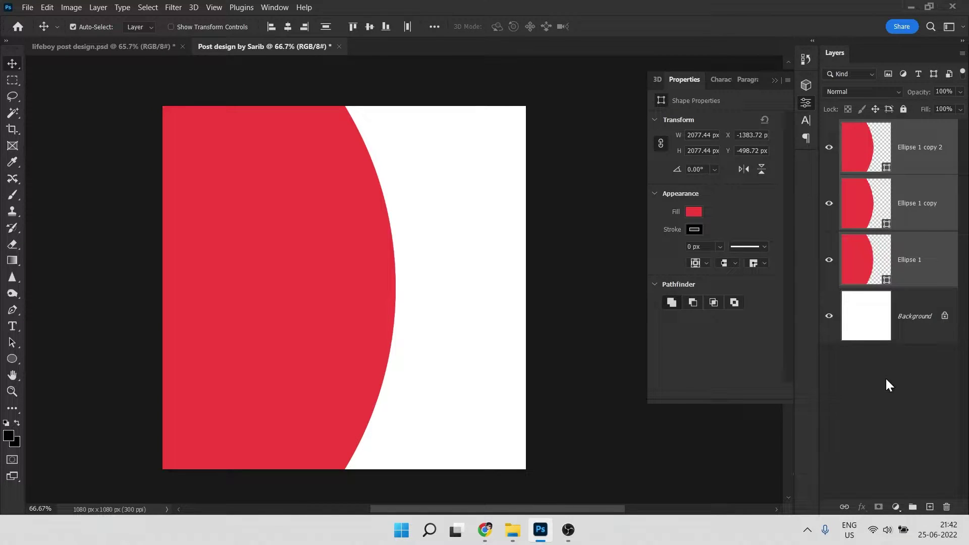
left_click(864, 268)
left_click(830, 261)
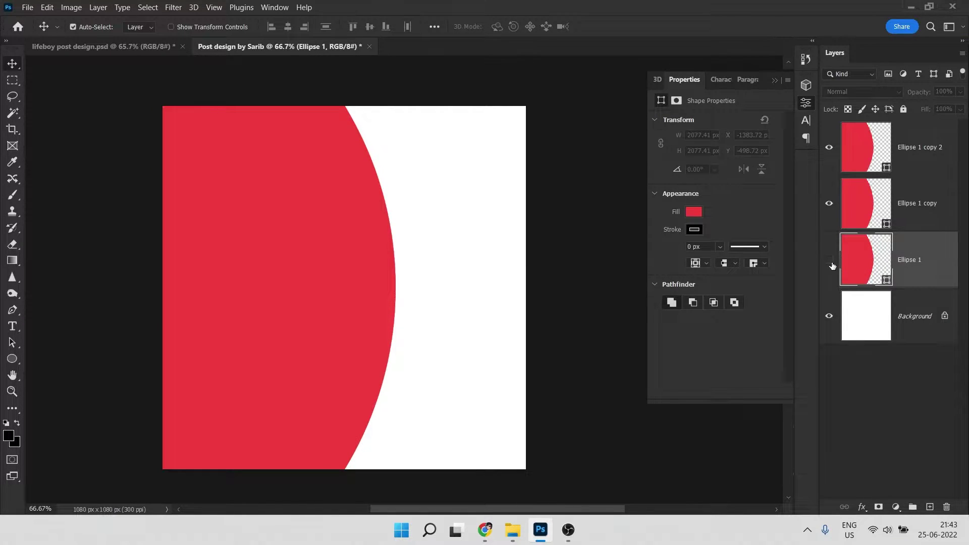
Move the two circle copies together to the right, to about X -1150 px
left_click(913, 206)
left_click(922, 138, "shift")
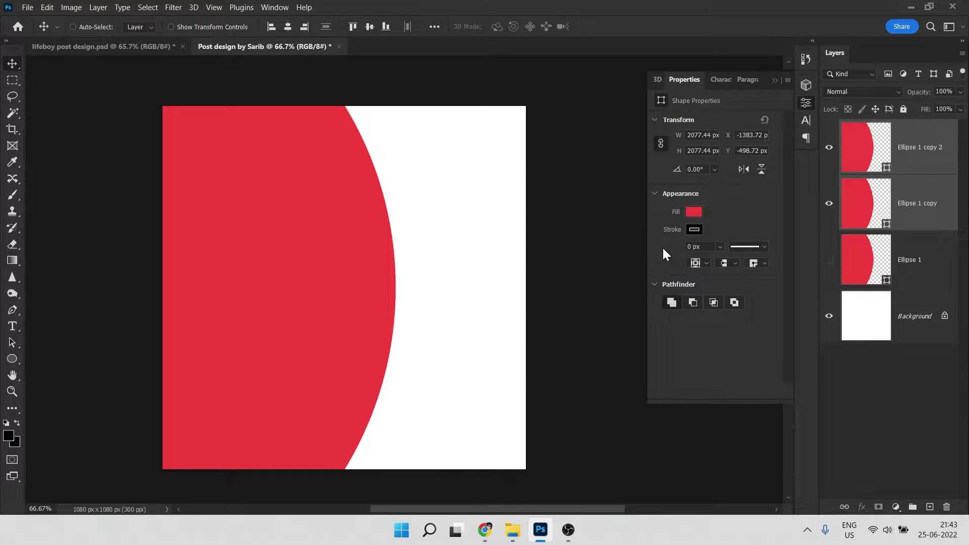
key("ctrl+t")
left_click_drag(340, 231, 419, 238)
key("Return")
Fill the lower circle copy with dark blue, using hue 244°, saturation 93% and brightness 69%
left_click(829, 202)
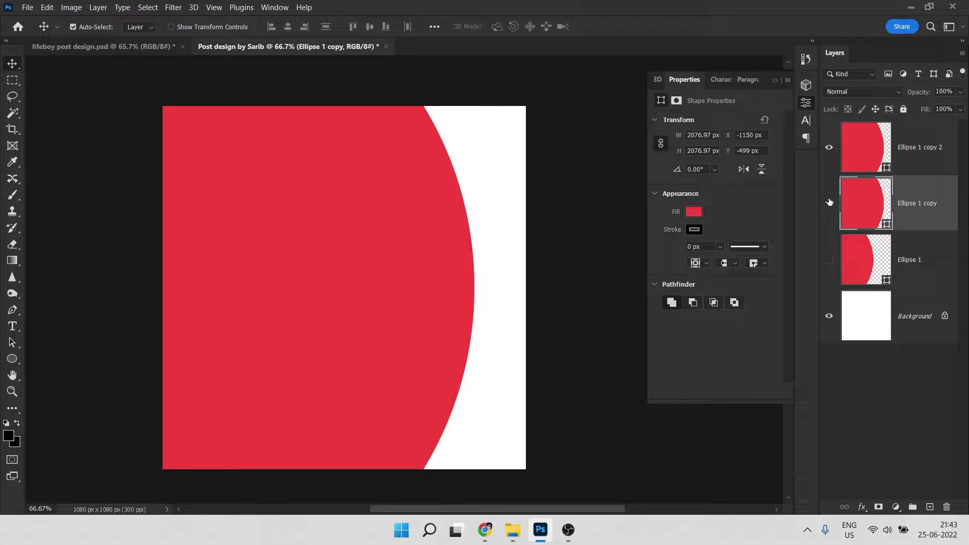
double_click(865, 210)
left_click(762, 272)
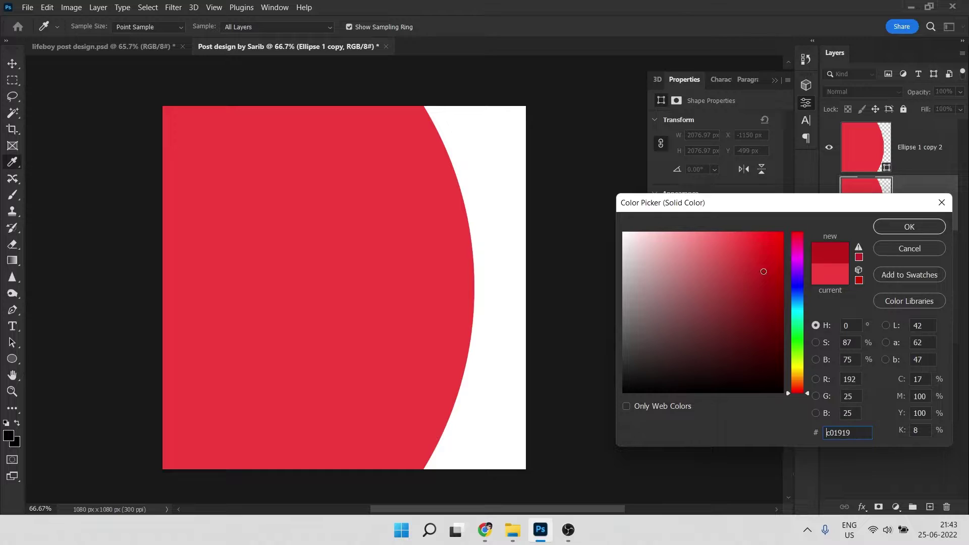
left_click(772, 282)
left_click(795, 282)
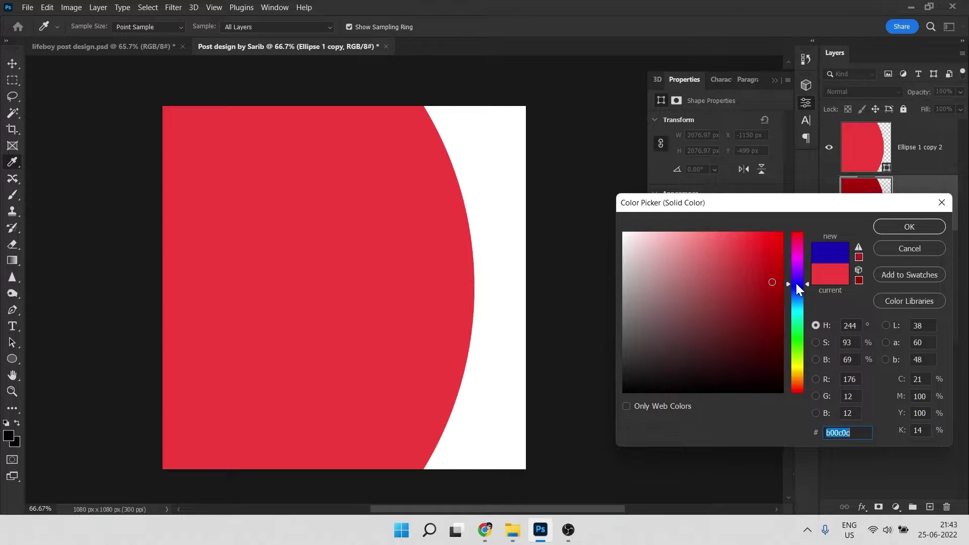
left_click(901, 228)
Nudge the blue circle about 40 px right so it shows as a thin band beyond the red copy
key("shift+Right")
key("shift+Right")
key("shift+Right")
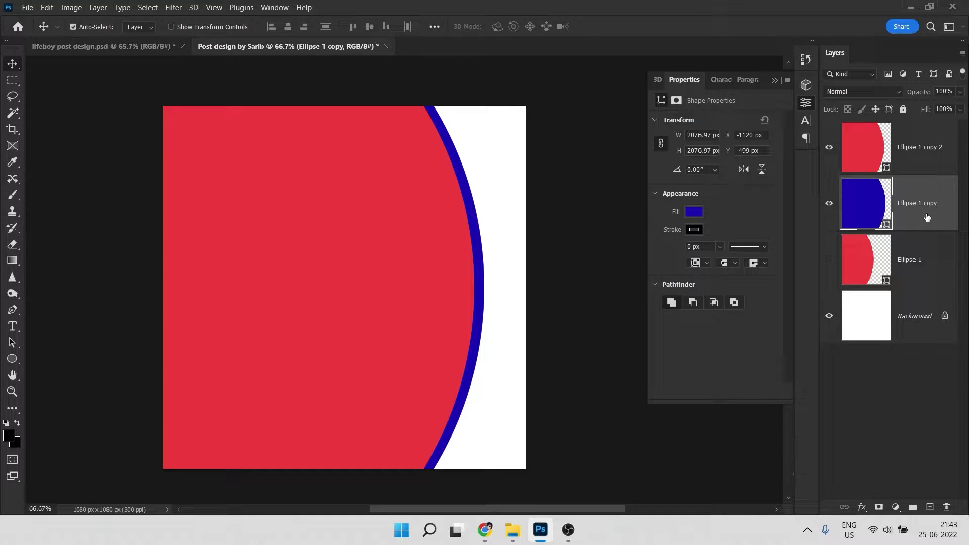
Combine the two circle copies with Subtract Front Shape to leave a thin red arc, and toggle its visibility to check it
left_click(919, 167)
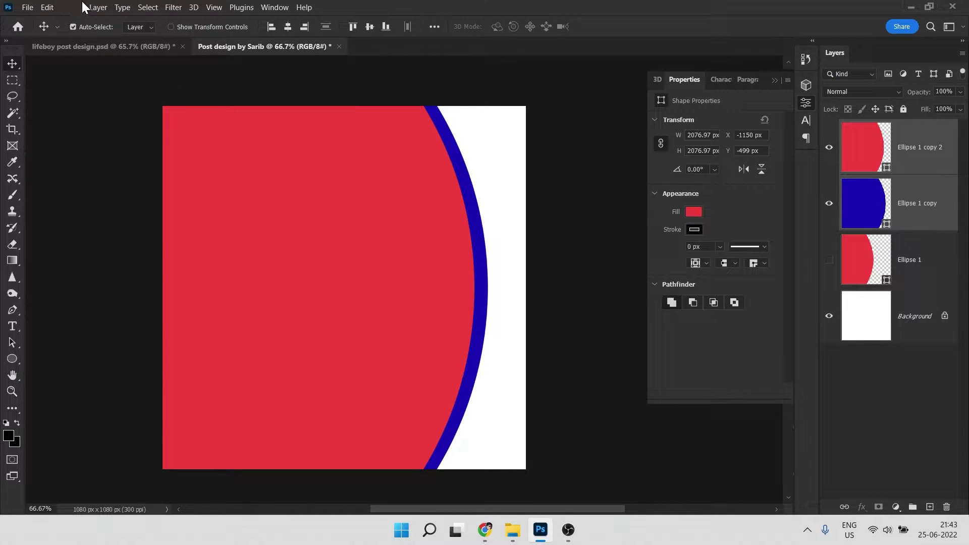
left_click(98, 7)
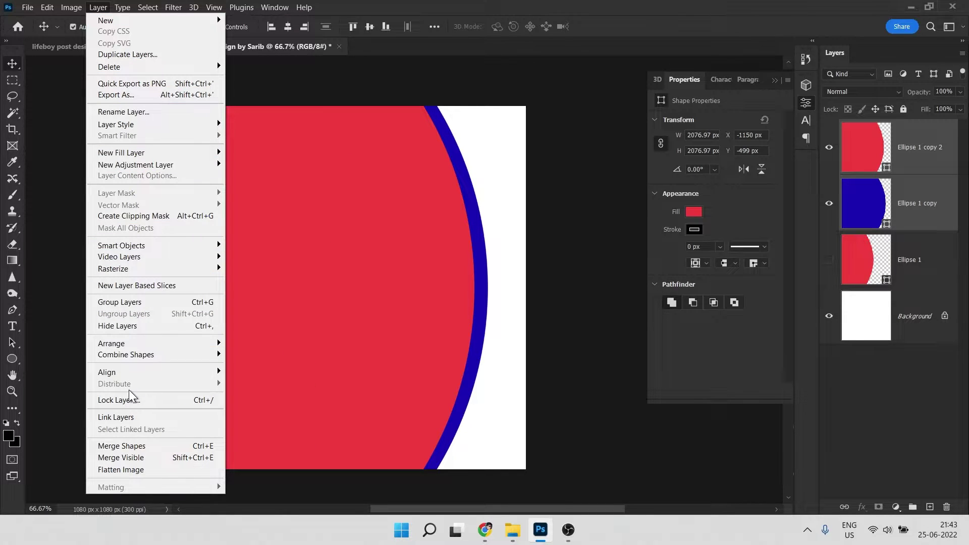
mouse_move(140, 354)
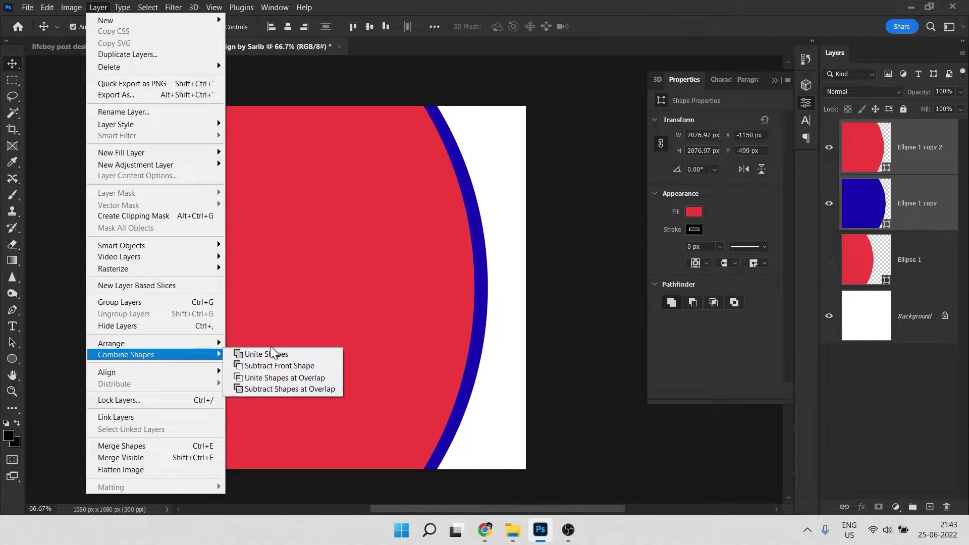
left_click(314, 364)
left_click(828, 148)
left_click(828, 149)
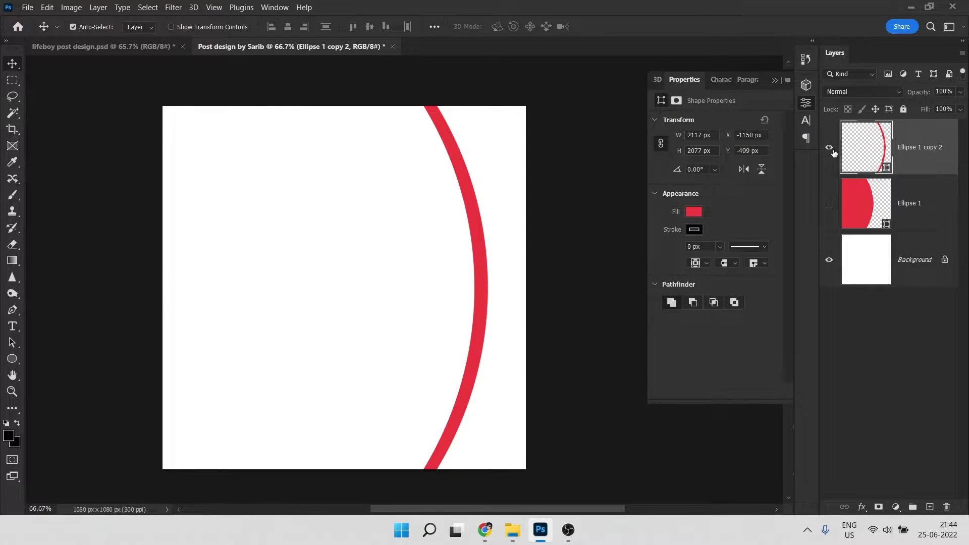
Show the original red circle and move the thin arc left against its right edge, at about X -1384 px
left_click(902, 216)
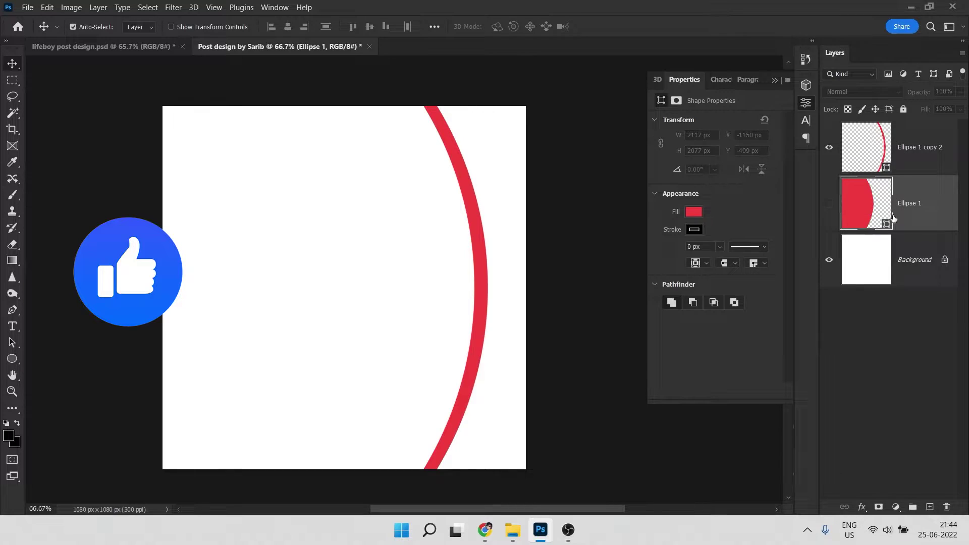
left_click(830, 206)
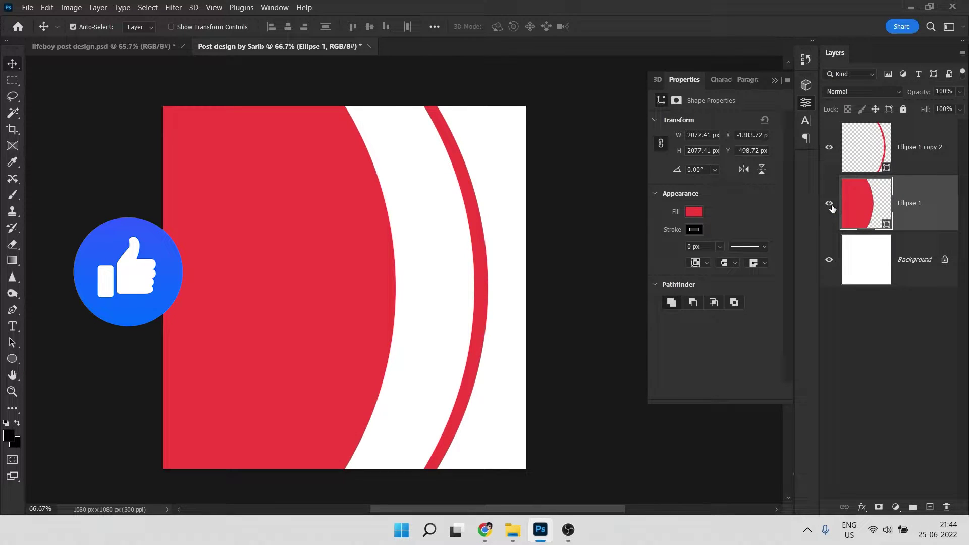
left_click_drag(482, 262, 403, 264)
Examine the curved border and the large circle behind the bottle, with their layer effects, in lifeboy post design.psd as reference
left_click(141, 48)
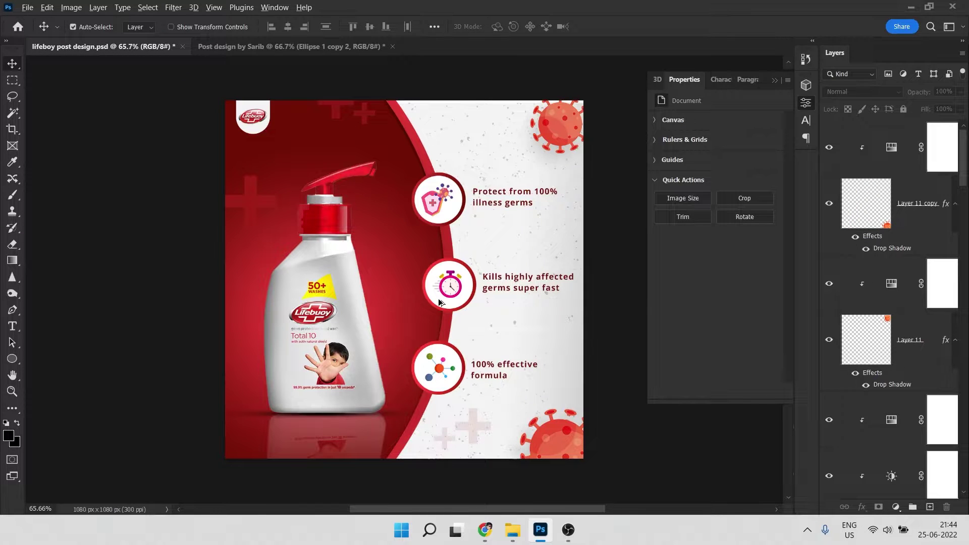
scroll(395, 133, "up", 3)
scroll(395, 133, "up", 4)
mouse_move(404, 131)
left_mouse_down()
mouse_move(425, 141)
mouse_move(425, 152)
mouse_move(417, 135)
left_mouse_up()
scroll(398, 147, "down", 4)
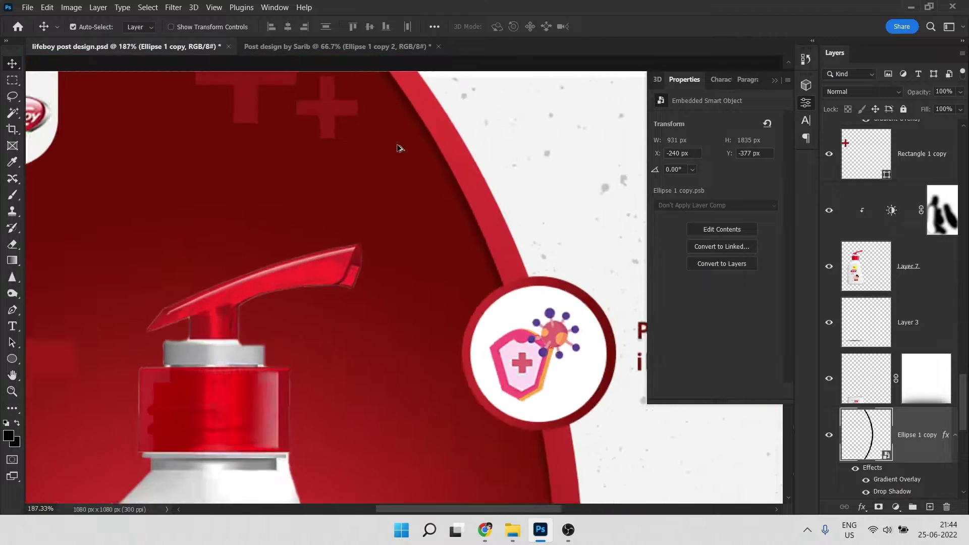
left_click(328, 47)
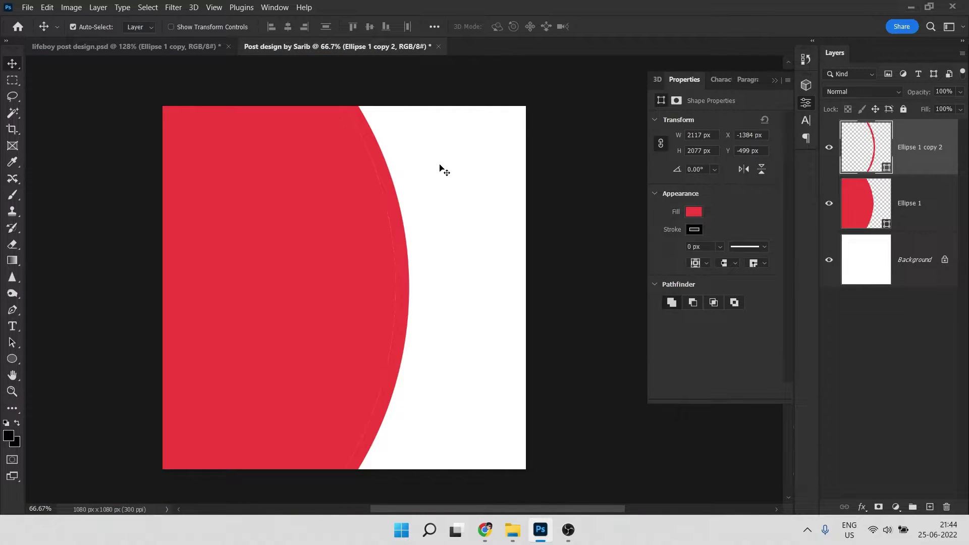
key("ctrl+Tab")
scroll(322, 195, "down", 3)
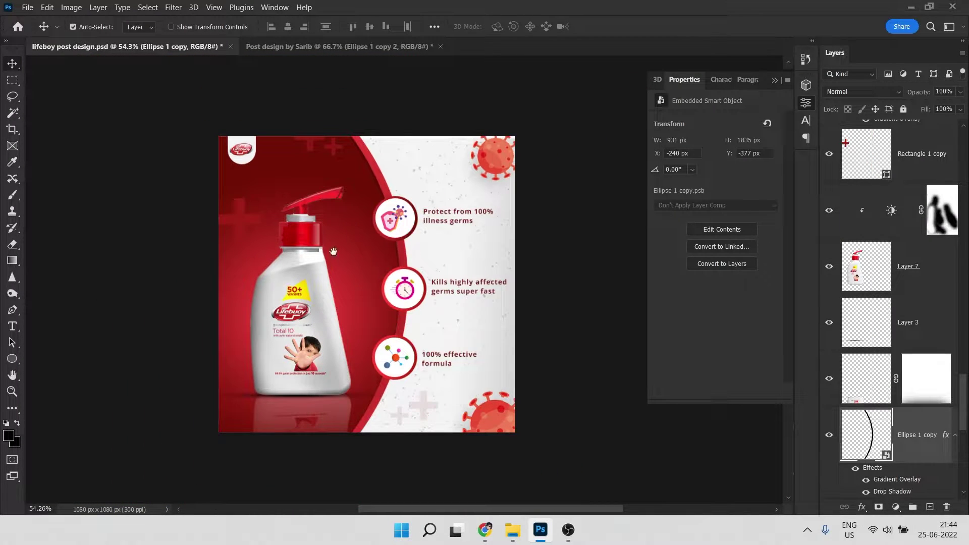
left_click_drag(324, 214, 326, 212)
left_click(381, 225)
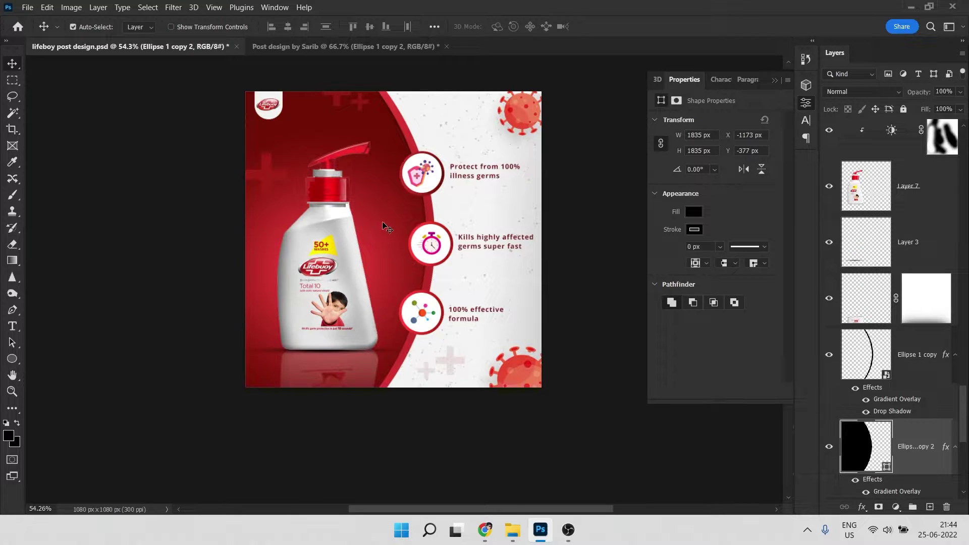
scroll(864, 295, "down", 5)
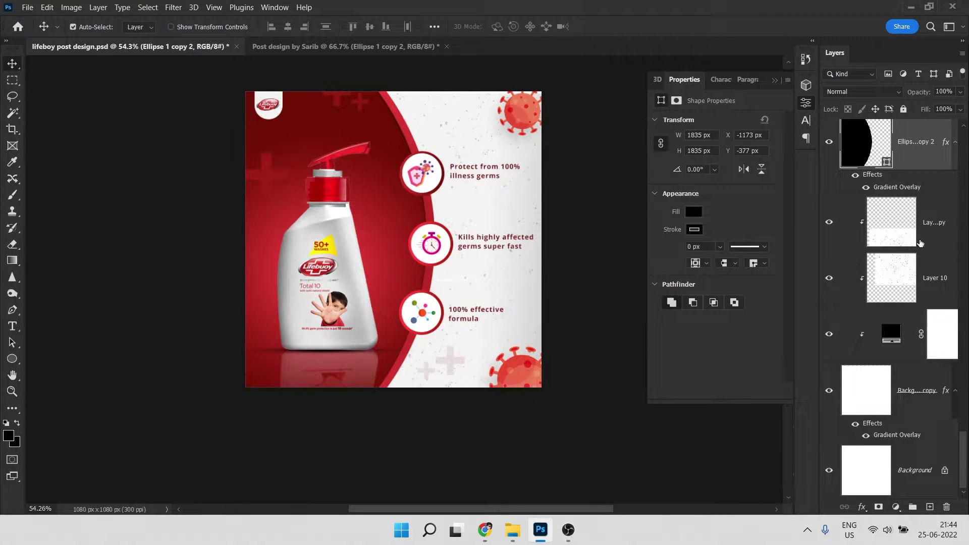
Copy the layer style of the large ellipse in lifeboy post design.psd and select the large red circle's layer in the new post document
scroll(919, 244, "up", 2)
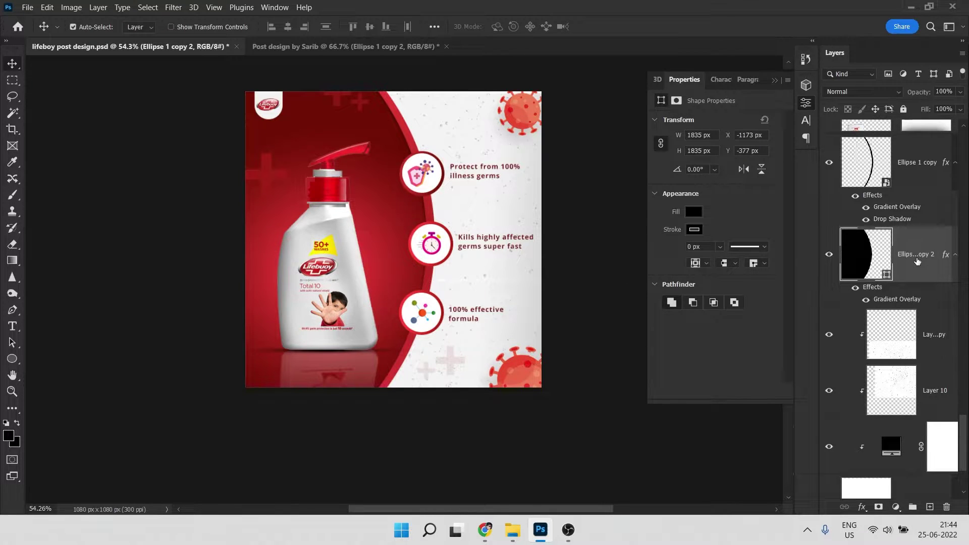
right_click(915, 265)
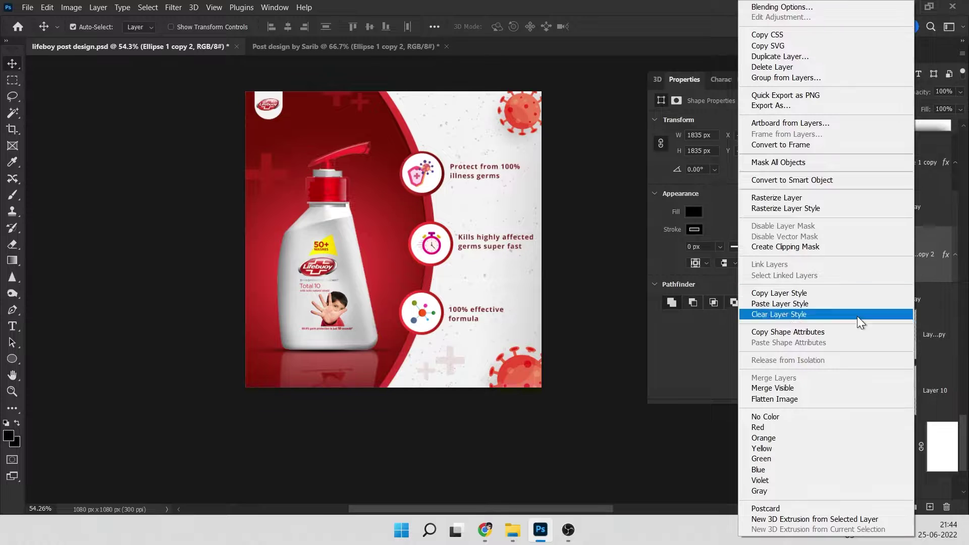
left_click(795, 293)
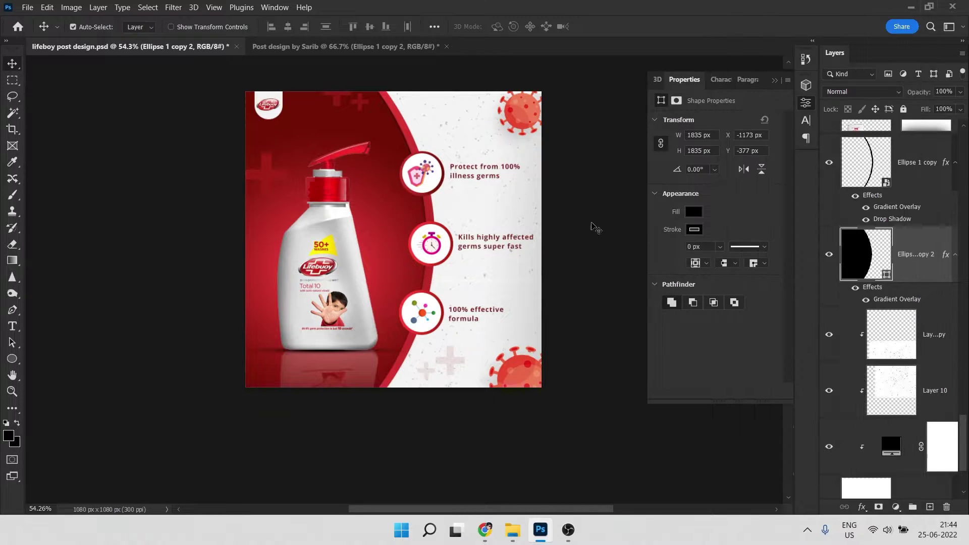
left_click(389, 49)
left_click(954, 212)
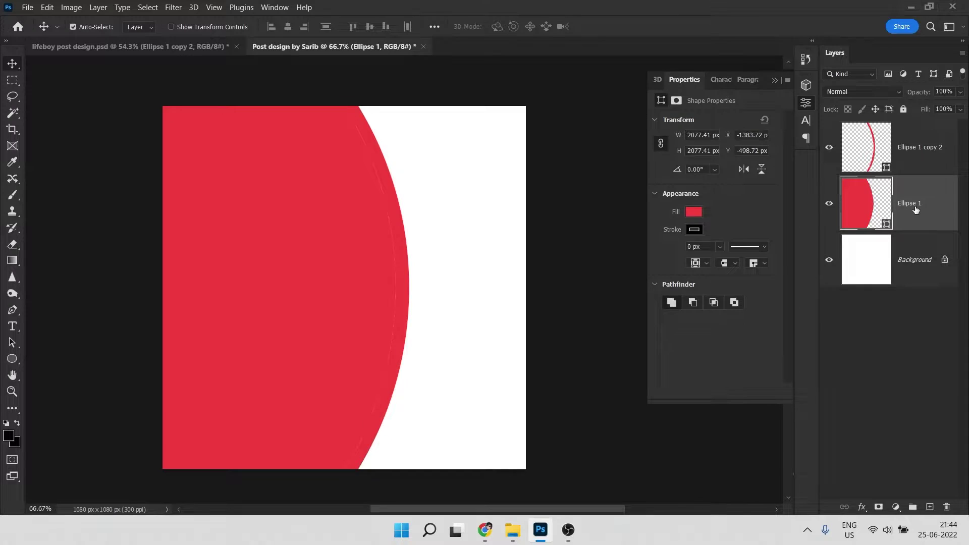
right_click(915, 210)
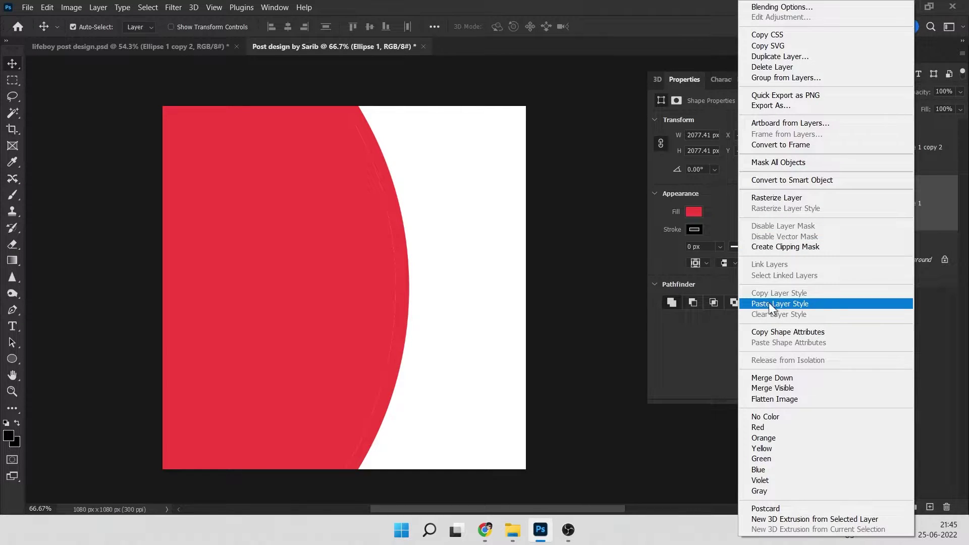
left_click(787, 303)
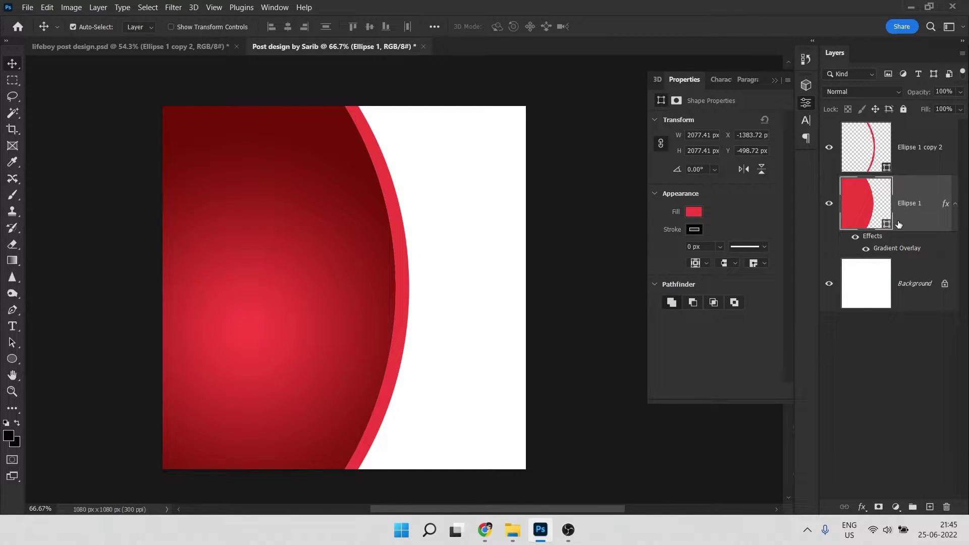
key("ctrl+z")
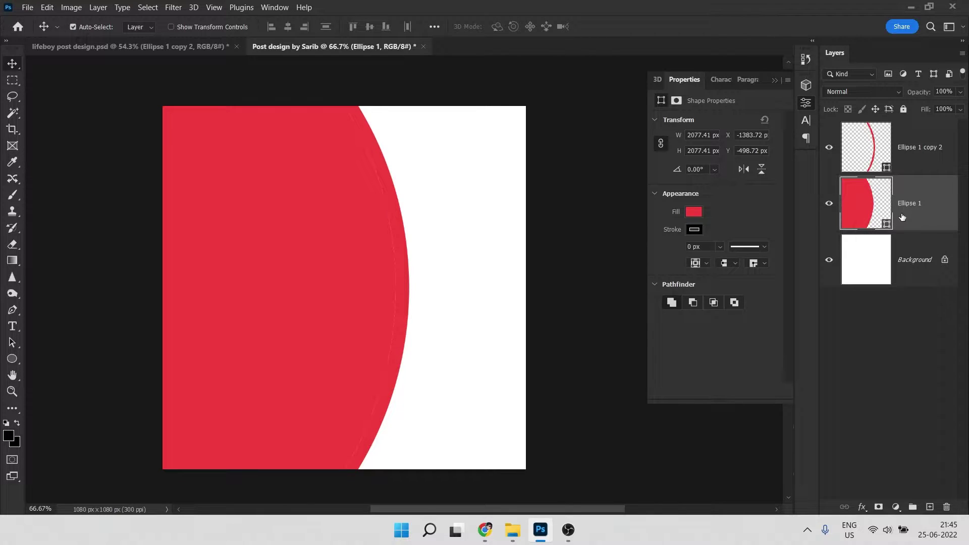
left_click(861, 507)
left_click(916, 464)
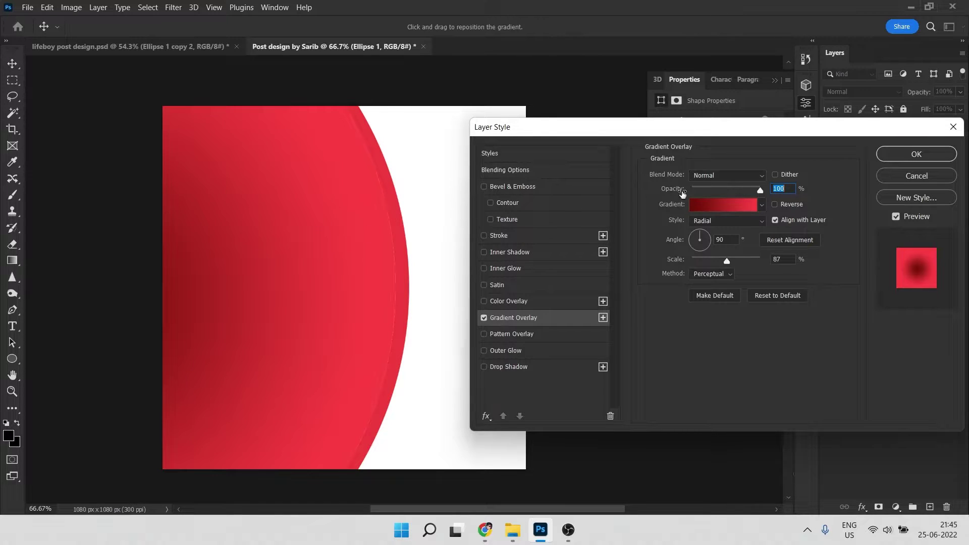
key("Return")
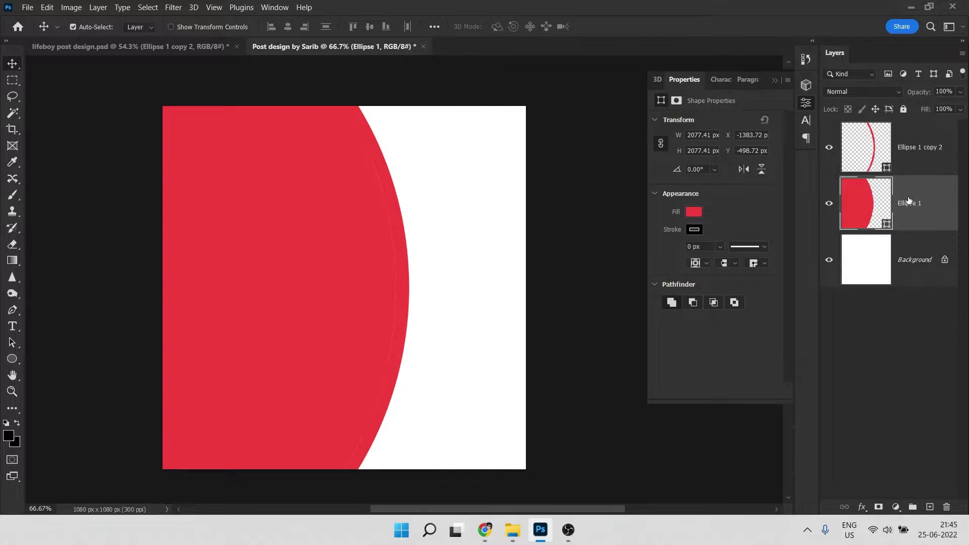
Paste the copied layer style onto the large red circle and open its Gradient Overlay's gradient for editing
right_click(908, 200)
left_click(782, 304)
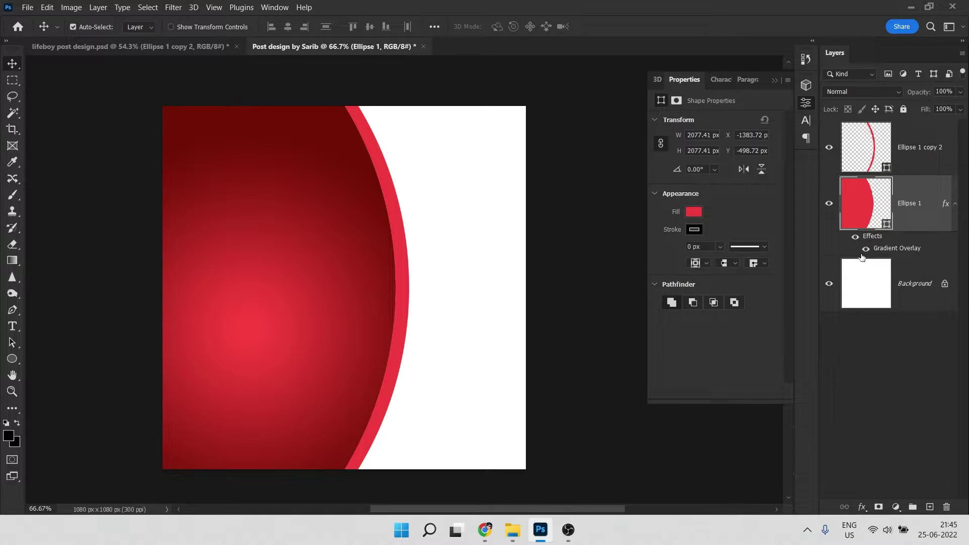
double_click(902, 254)
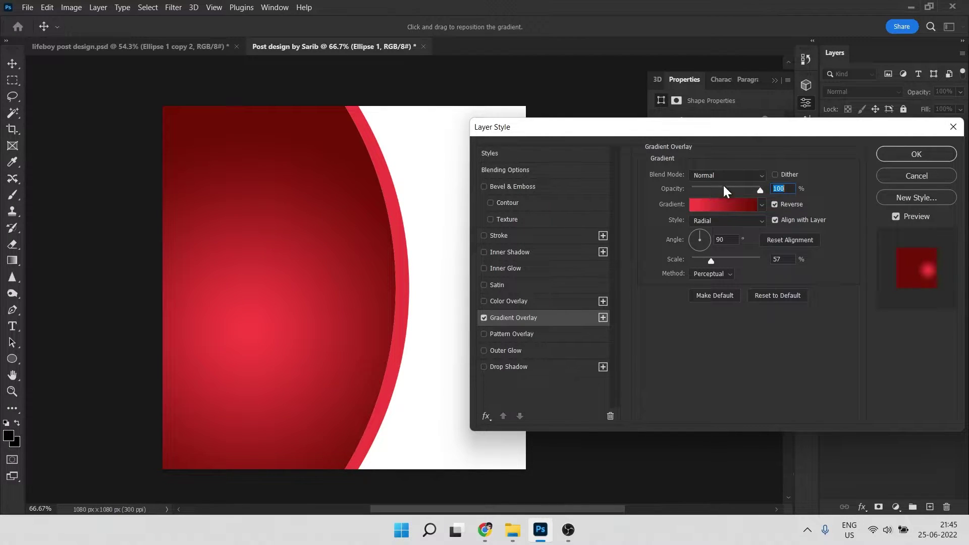
left_click(708, 205)
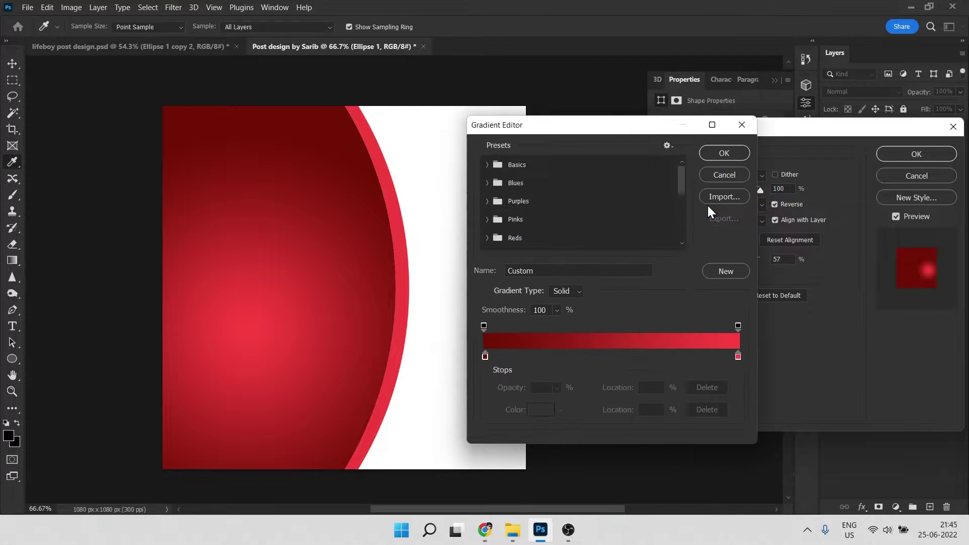
Examine the colour codes of the overlay gradient's dark and light red stops and the overlay's scale
left_click(485, 356)
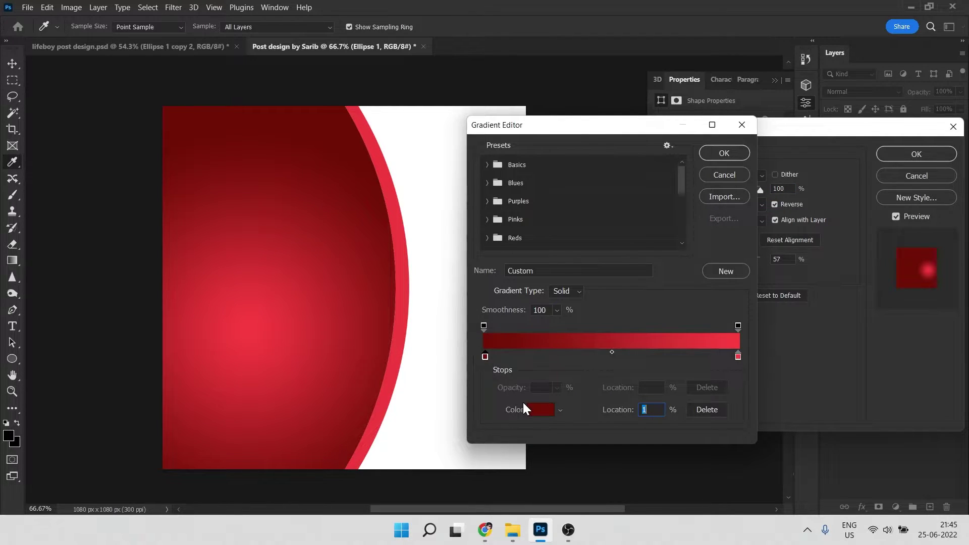
left_click(530, 408)
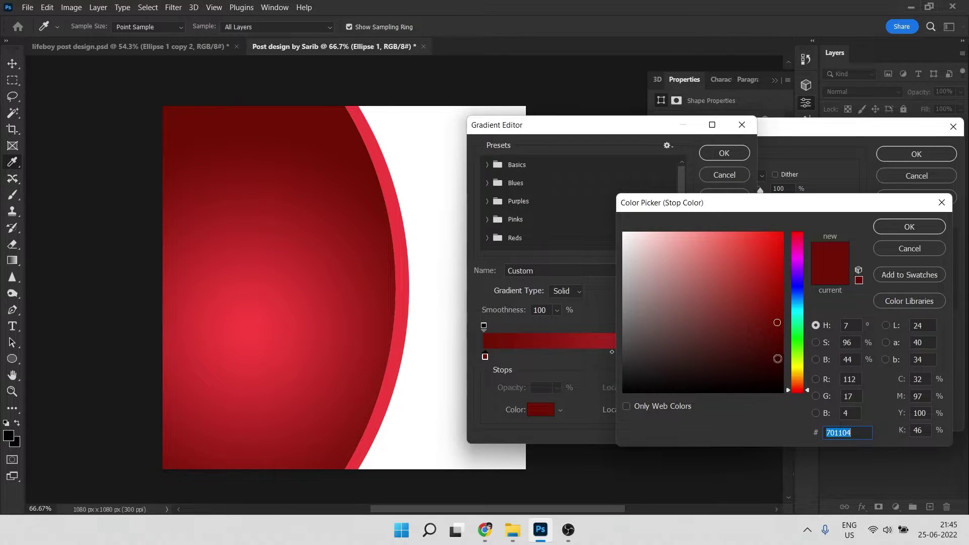
left_click(863, 431)
left_click(891, 226)
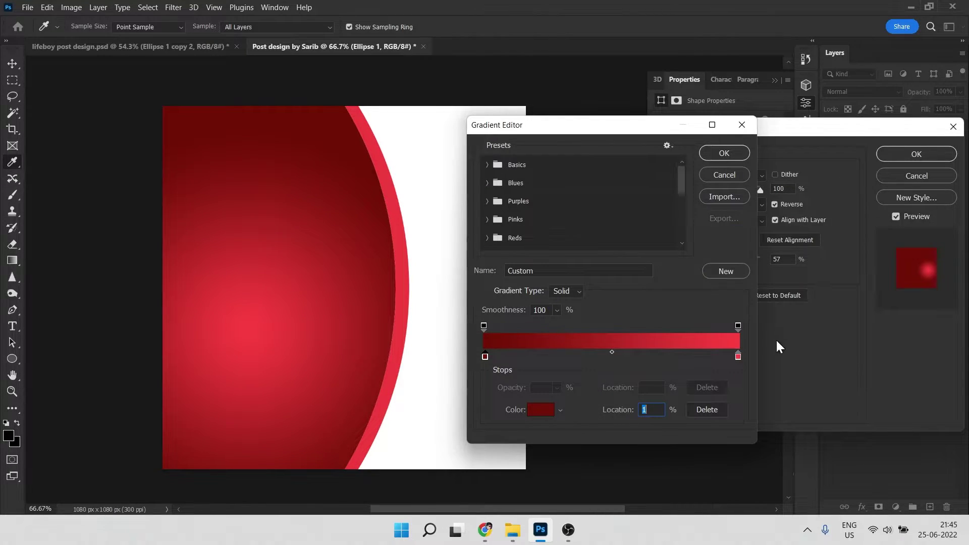
left_click(739, 357)
left_click(540, 410)
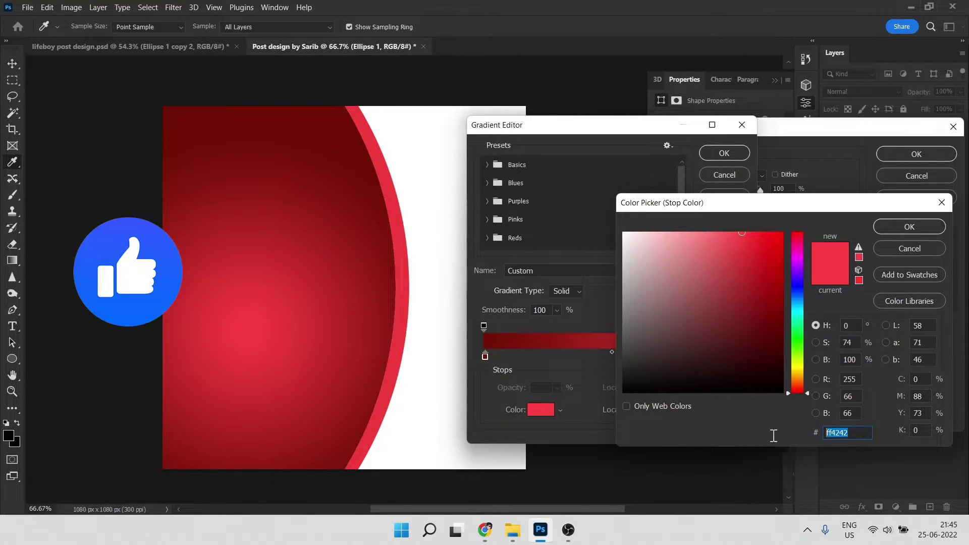
left_click(895, 224)
left_click(727, 154)
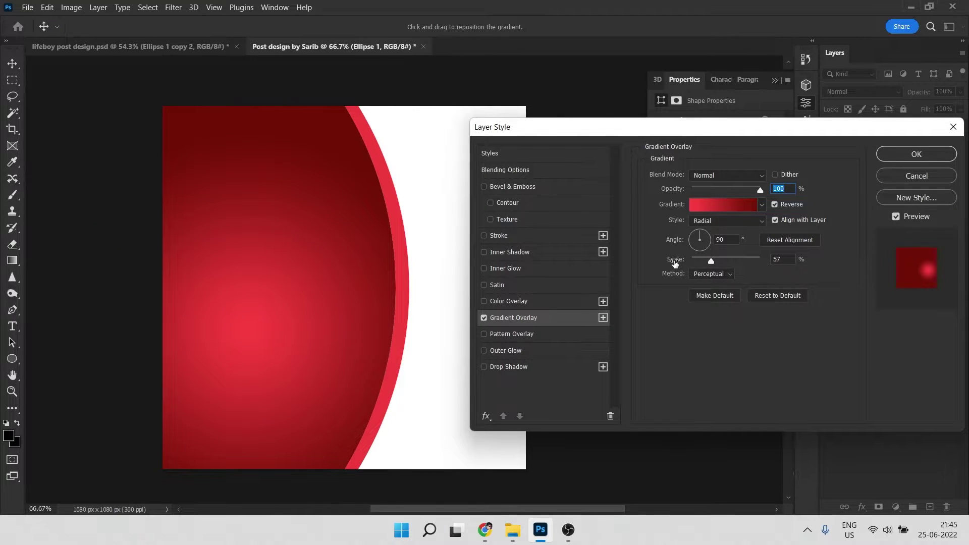
left_click_drag(791, 259, 742, 264)
left_click(911, 155)
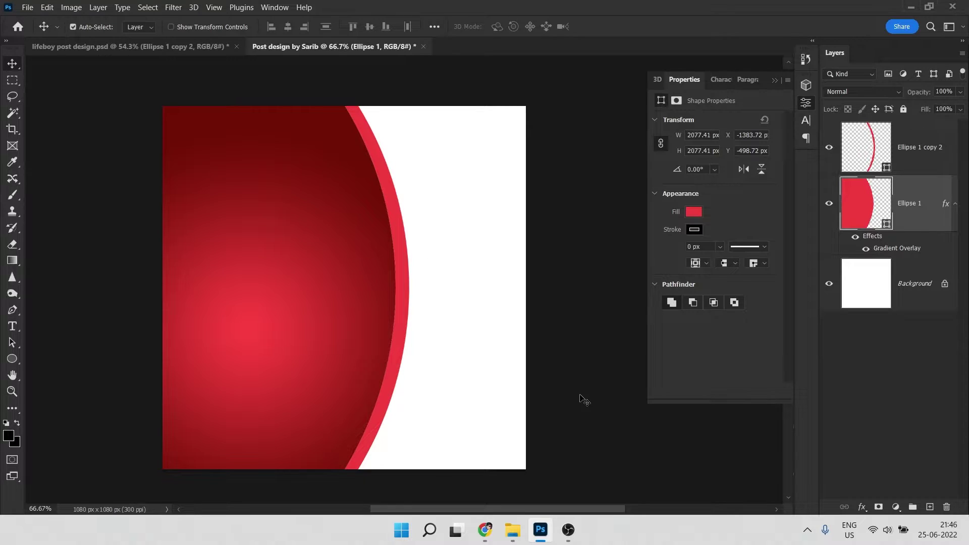
Copy the Lifebuoy bottle image from the Apollo Pharmacy page in Chrome, paste it into the Photoshop post, and move it over the red area
key("alt+Tab")
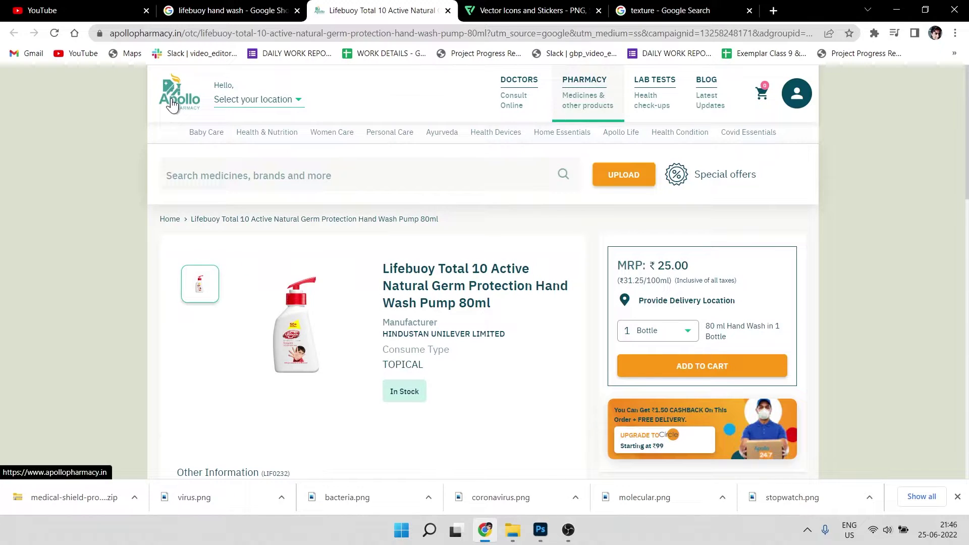
mouse_move(305, 323)
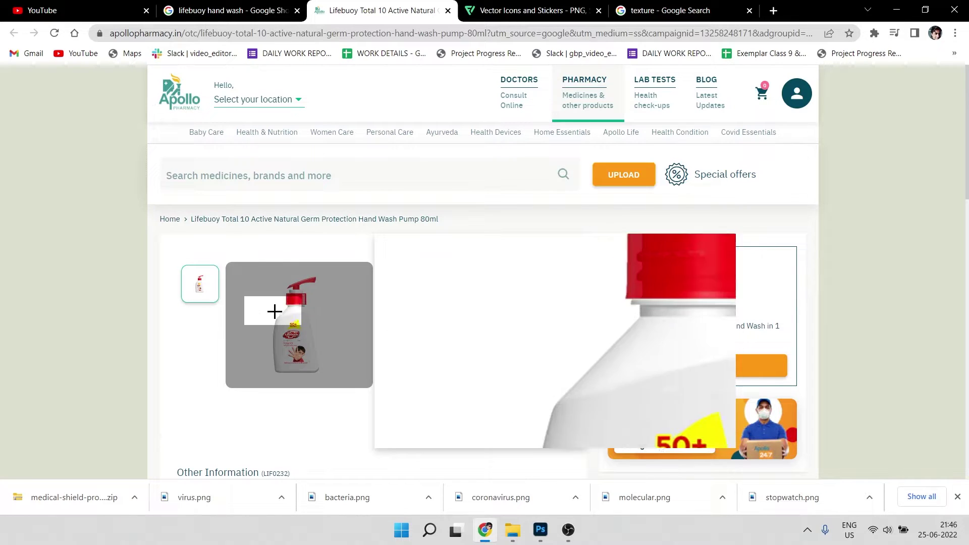
right_click(196, 282)
left_click(246, 325)
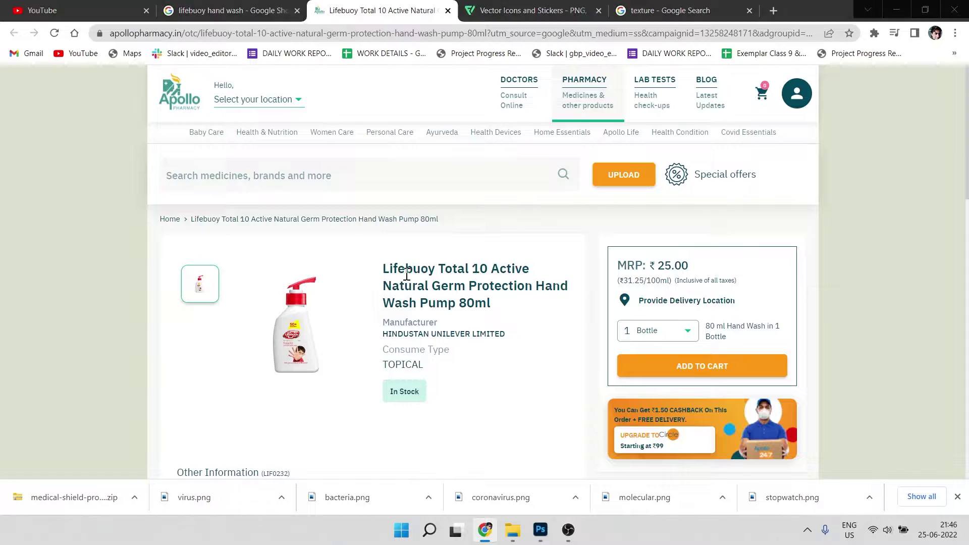
key("alt+Tab")
key("ctrl+v")
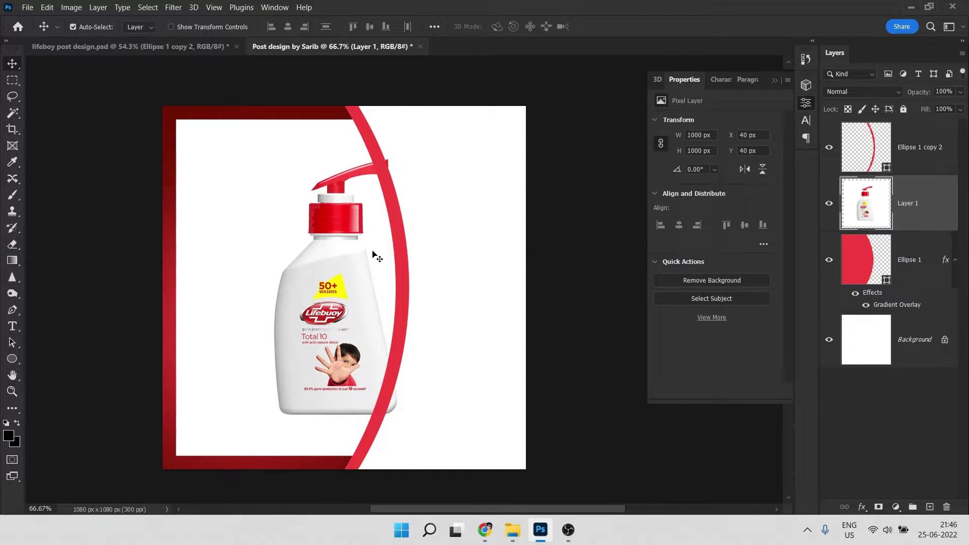
left_click_drag(378, 259, 331, 253)
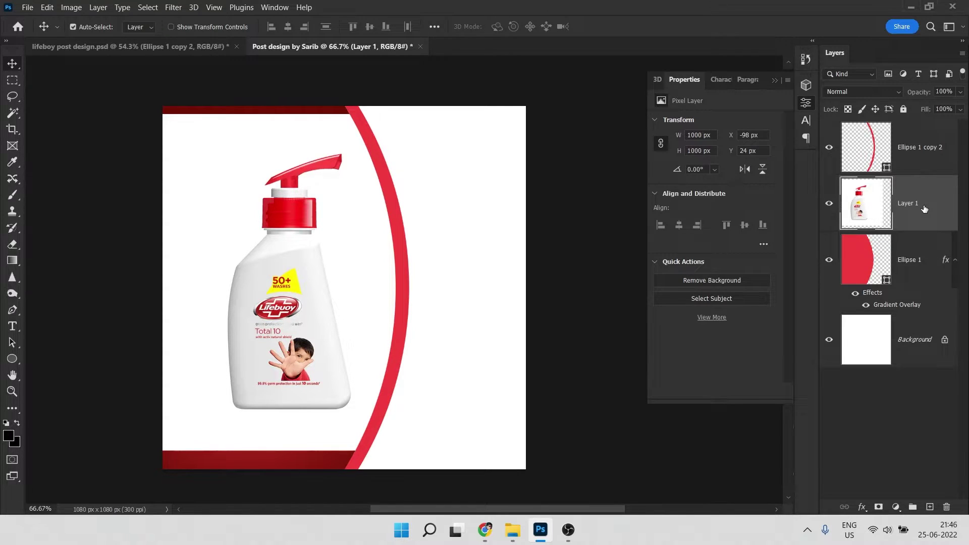
Cut out the bottle onto its own layer with Select Subject and delete the original image layer with the white background
left_click(11, 114)
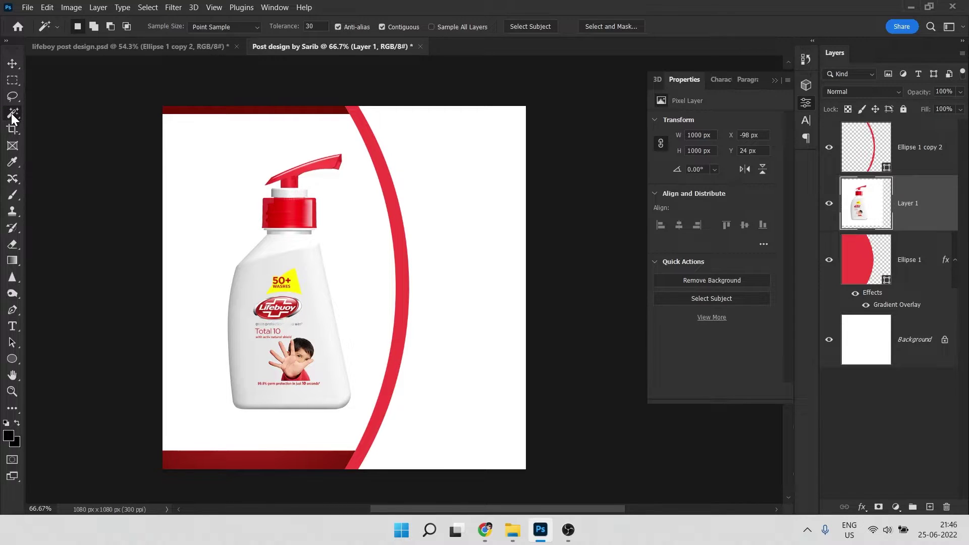
left_click(538, 26)
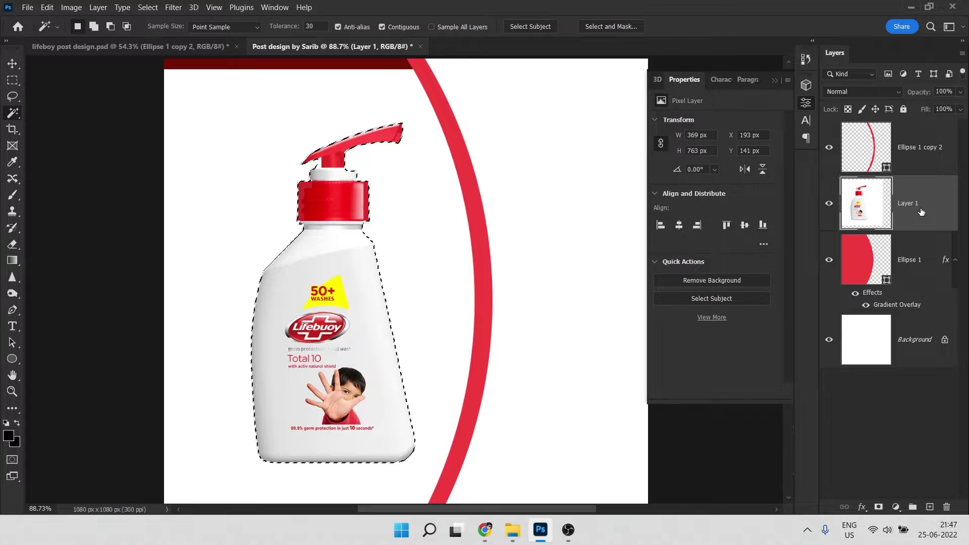
key("ctrl+j")
left_click(922, 272)
key("Delete")
On the bottle cut-out layer, erase the borders of the white remnant under the pump nozzle with a 3 px Eraser
scroll(299, 185, "up", 8)
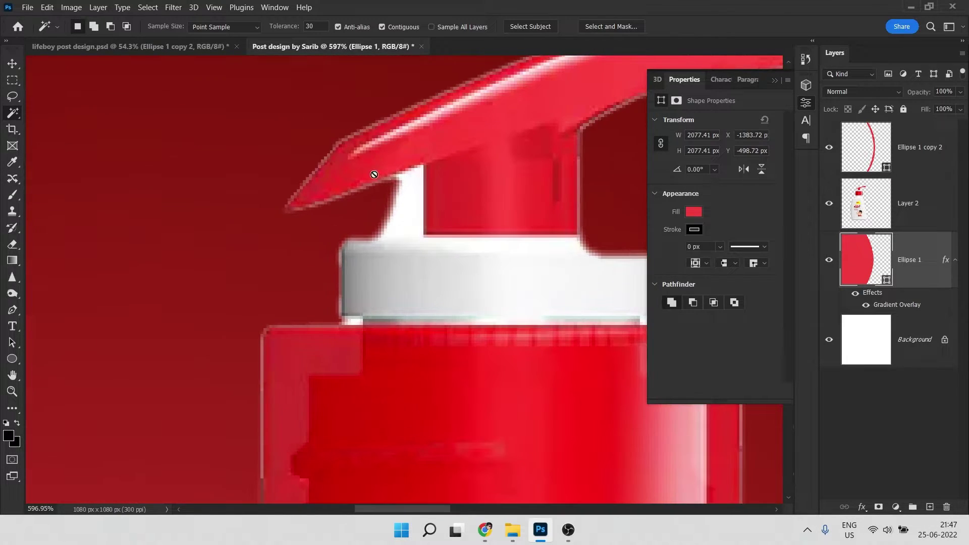
left_click(926, 214)
left_click(829, 204)
left_click(829, 204)
scroll(406, 173, "up", 3)
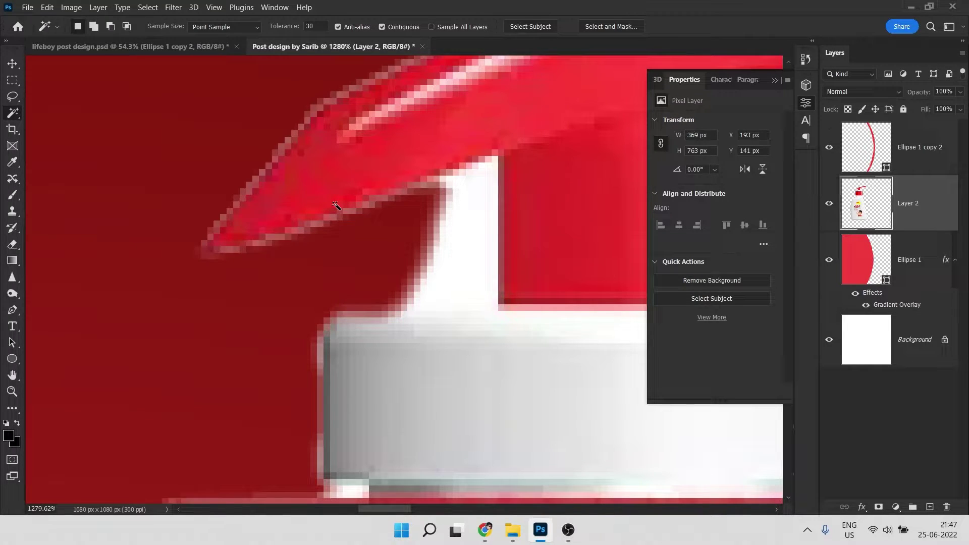
key("e")
right_click(419, 141)
left_click_drag(486, 165, 489, 167)
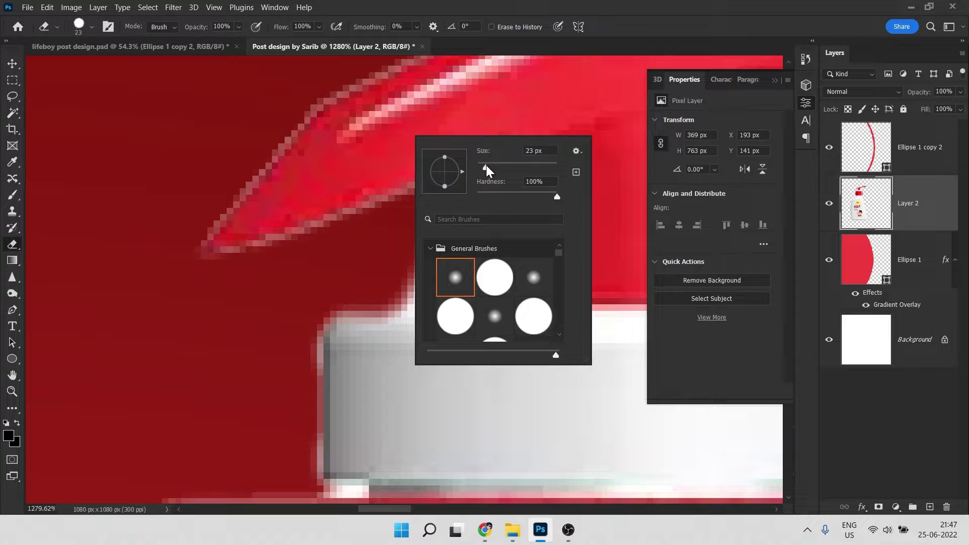
key("Tab")
key("Return")
left_click_drag(255, 231, 118, 238, "alt")
mouse_move(481, 188)
left_mouse_down("alt")
mouse_move(464, 184)
mouse_move(483, 175)
mouse_move(438, 190)
mouse_move(472, 169)
mouse_move(485, 174)
mouse_move(474, 254)
mouse_move(489, 174)
mouse_move(466, 304)
mouse_move(480, 298)
left_mouse_up("alt")
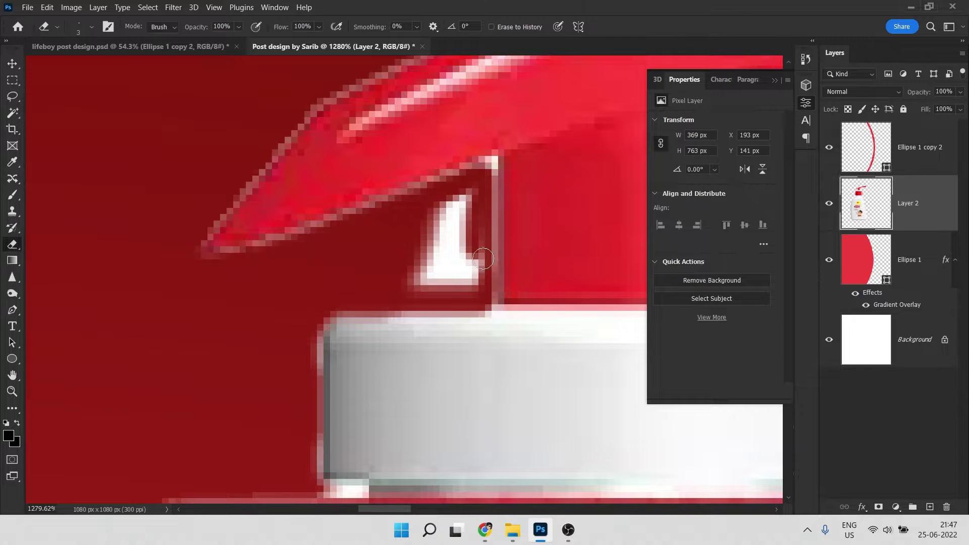
Enlarge the Eraser and clear the remaining white patch between the pump nozzle and the collar
key("]")
key("]")
key("]")
key("]")
key("]")
key("]")
key("]")
left_click_drag(448, 220, 455, 266)
Reduce the Eraser size and erase the light fringe along the left side of the pump stem
scroll(465, 205, "up", 8)
key("[")
key("[")
key("[")
key("[")
key("[")
key("[")
key("[")
key("[")
left_click_drag(521, 105, 479, 385)
Trim the light fringe around the edges of the bottle's red cap with the Eraser
scroll(457, 295, "down", 20)
scroll(349, 184, "up", 20)
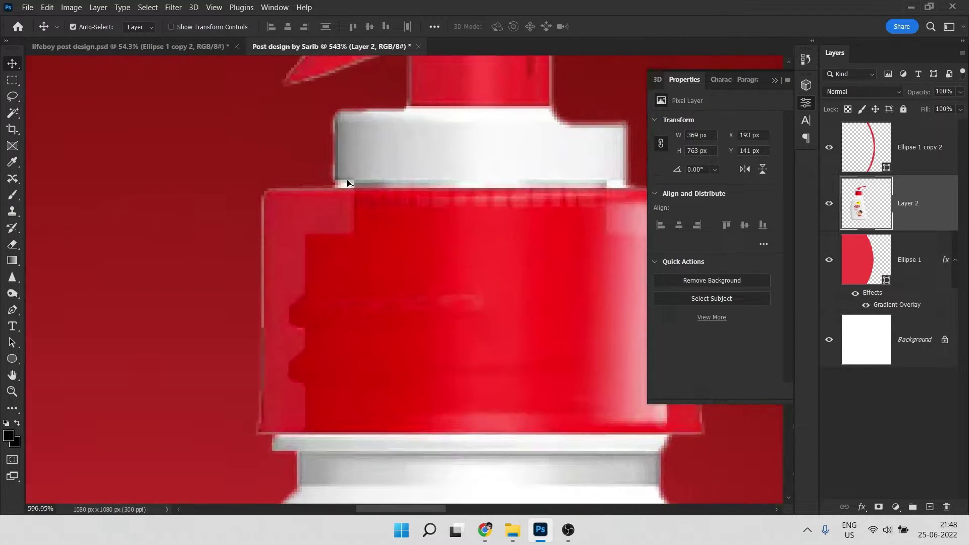
key("e")
left_click_drag(197, 202, 199, 397)
left_click_drag(199, 417, 264, 121)
left_click_drag(263, 188, 261, 237)
right_click(259, 256, "alt")
scroll(274, 256, "down", 1)
left_click_drag(581, 227, 156, 253)
left_click_drag(408, 257, 407, 81)
left_click_drag(407, 96, 370, 259)
left_click_drag(349, 101, 441, 249)
mouse_move(296, 163)
left_mouse_down()
mouse_move(373, 238)
mouse_move(309, 219)
mouse_move(312, 236)
left_mouse_up()
scroll(372, 238, "down", 4)
scroll(387, 243, "down", 4)
Erase the white remnant at the collar's lower left corner, just above the red cap, with a 2 px Eraser
scroll(383, 272, "up", 14)
key("[")
key("[")
key("[")
key("[")
key("[")
key("[")
key("[")
key("[")
scroll(402, 307, "down", 5)
left_click_drag(174, 286, 507, 271)
left_click_drag(300, 299, 330, 302)
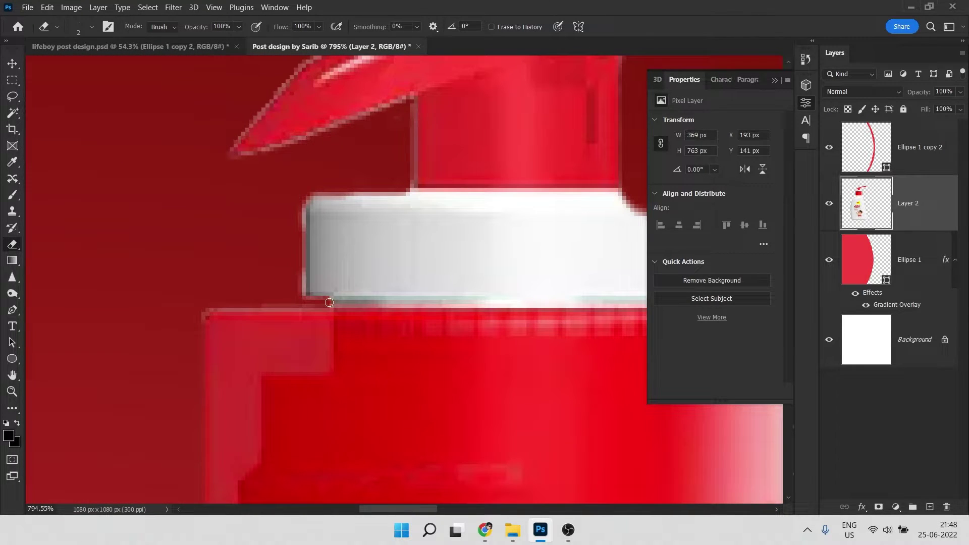
Erase the light fringe along the edges of the white collar and pump stem, and undo the last stroke
left_click_drag(305, 204, 303, 297)
left_click_drag(404, 185, 297, 197)
left_click_drag(604, 181, 409, 177)
mouse_move(543, 220)
left_mouse_down()
mouse_move(543, 289)
mouse_move(509, 298)
mouse_move(513, 286)
mouse_move(540, 304)
mouse_move(574, 303)
left_mouse_up()
scroll(512, 291, "up", 2)
key("[")
key("[")
key("ctrl+z")
Move the bottle left within the red area, to about X 148 px
scroll(531, 306, "down", 20)
key("v")
left_click_drag(323, 311, 305, 311)
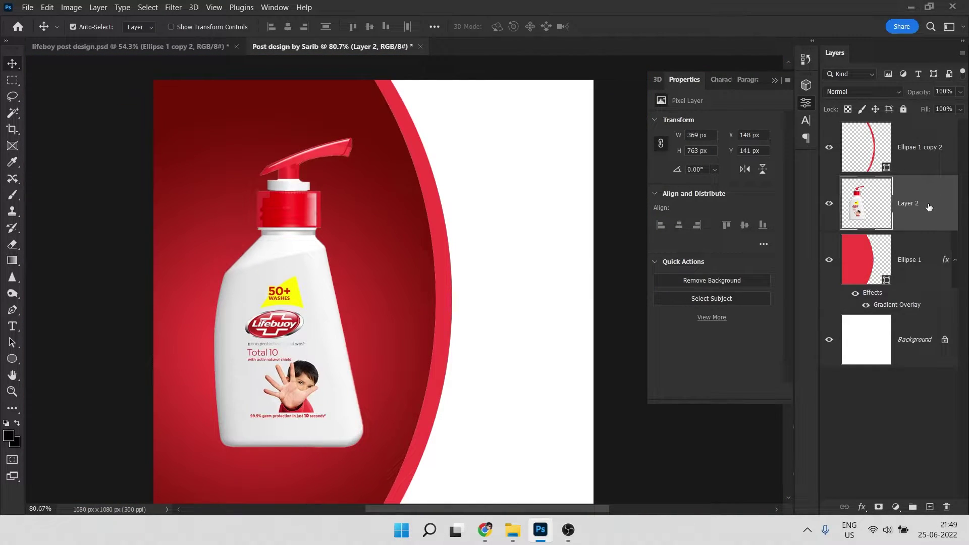
Convert the bottle layer to a smart object and add an empty layer above it
right_click(929, 207)
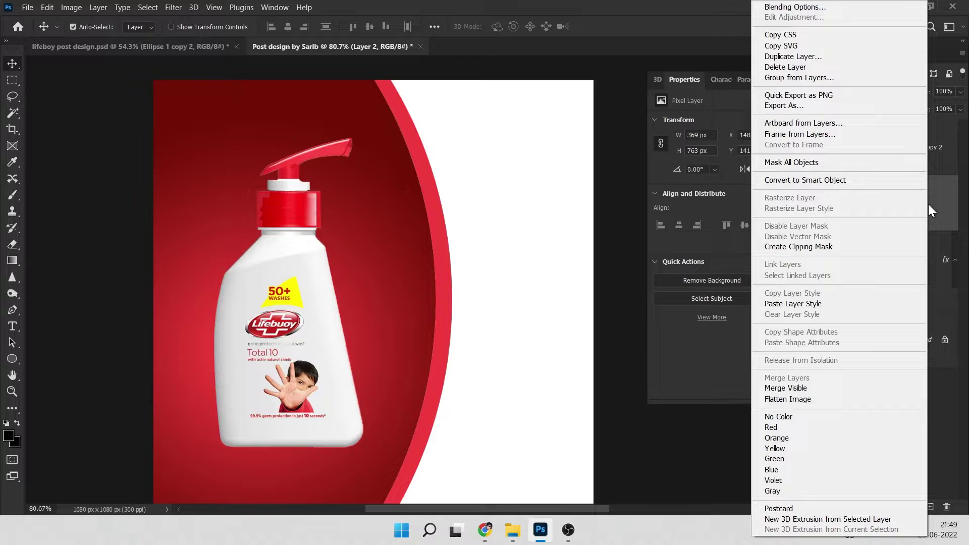
left_click(845, 180)
scroll(477, 231, "down", 2)
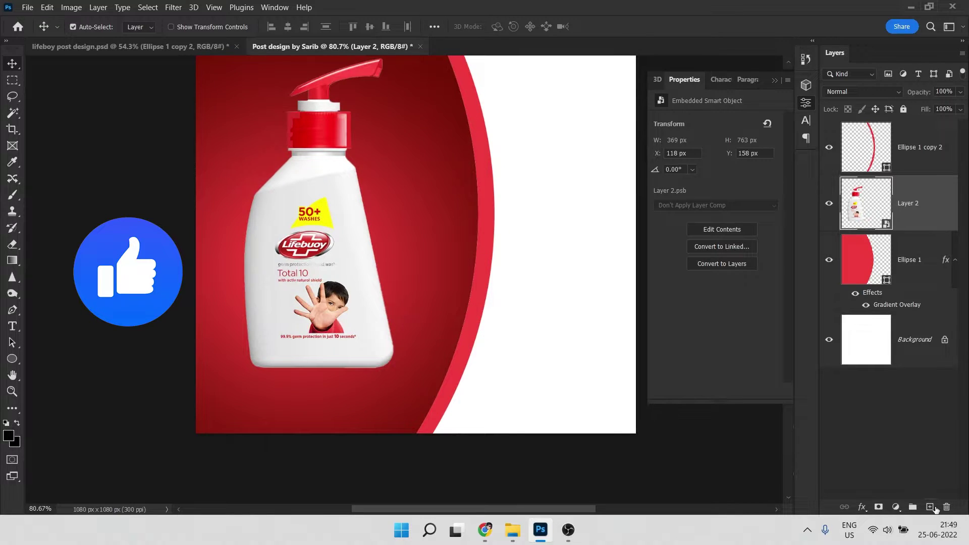
left_click(931, 507)
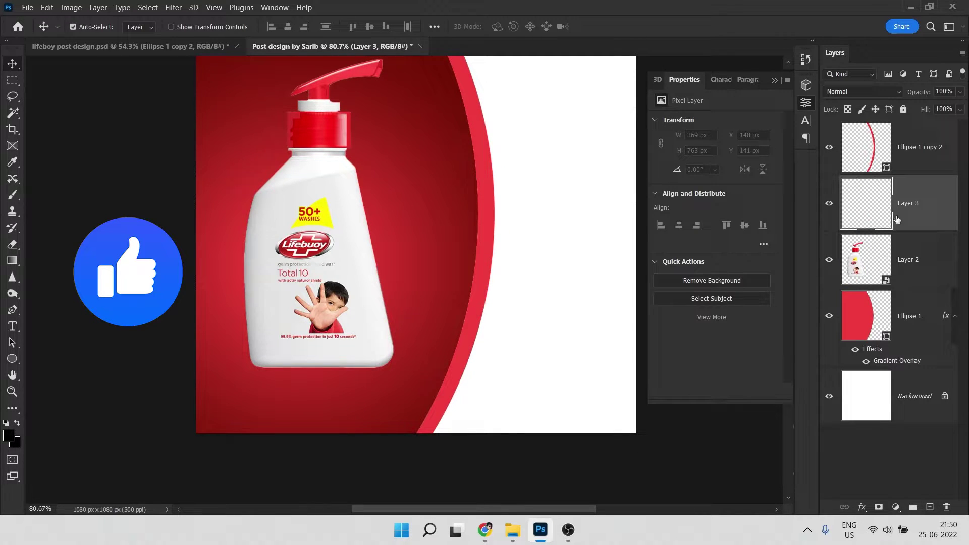
Place the empty layer beneath the bottle layer and paint a soft black brush spot on it
left_click_drag(923, 208, 915, 268)
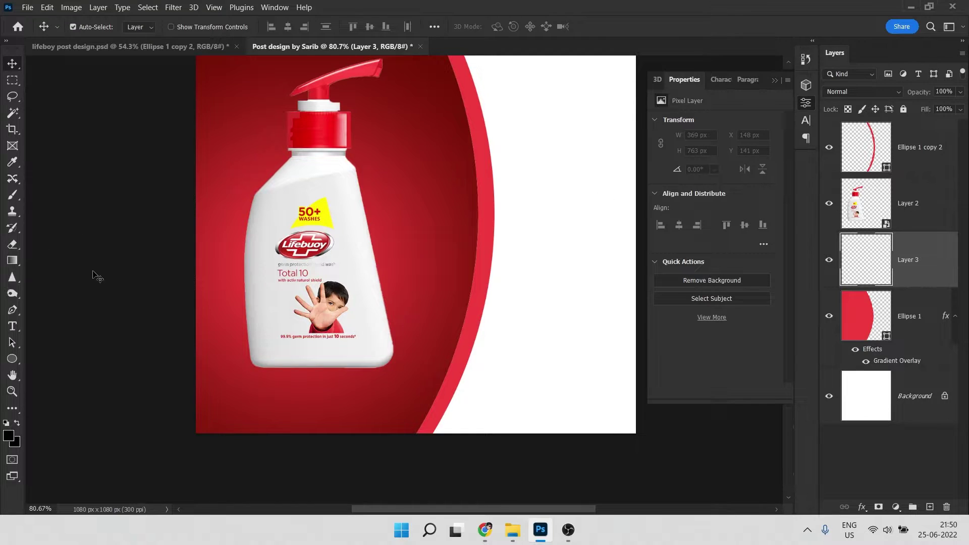
key("b")
left_click_drag(354, 285, 216, 301)
left_click_drag(443, 223, 433, 224)
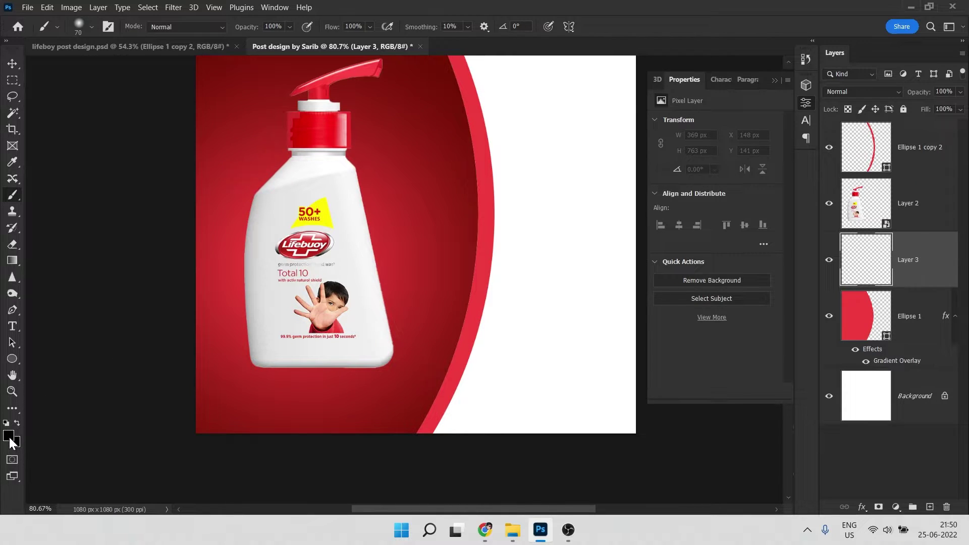
right_click(437, 212)
left_click_drag(521, 268, 481, 287)
left_click(433, 182)
left_click(432, 182)
Flatten the black spot into a shadow of about 782 x 72 px and position it under the bottle's base
key("ctrl+t")
mouse_move(460, 191)
left_mouse_down()
mouse_move(634, 190)
mouse_move(360, 347)
mouse_move(363, 376)
left_mouse_up()
left_click_drag(319, 346, 320, 363)
key("shift+Up")
key("shift+Up")
key("Return")
key("ctrl+t")
left_click_drag(557, 369, 525, 373)
key("Return")
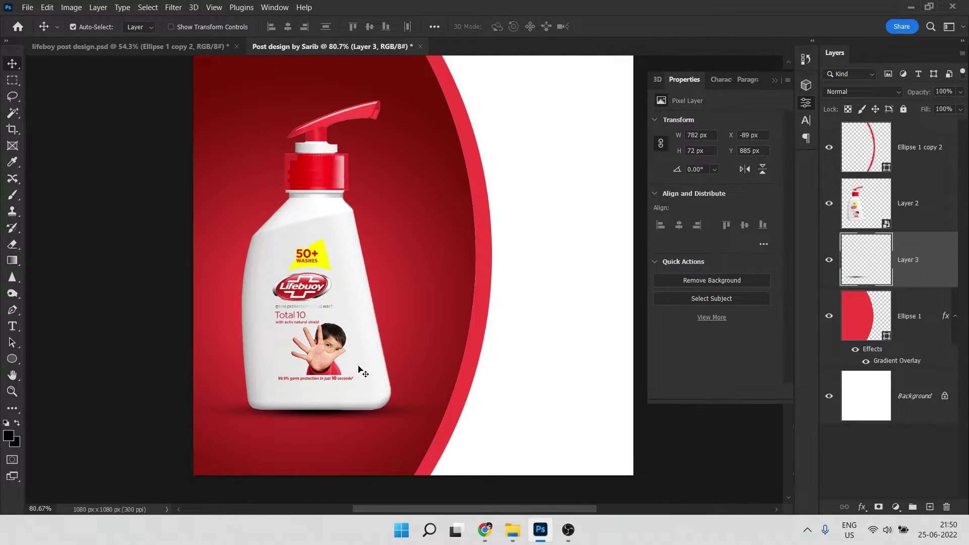
Duplicate the bottle layer, flip the lower copy vertically and move it down to about Y 921 px as a reflection
scroll(362, 372, "down", 4)
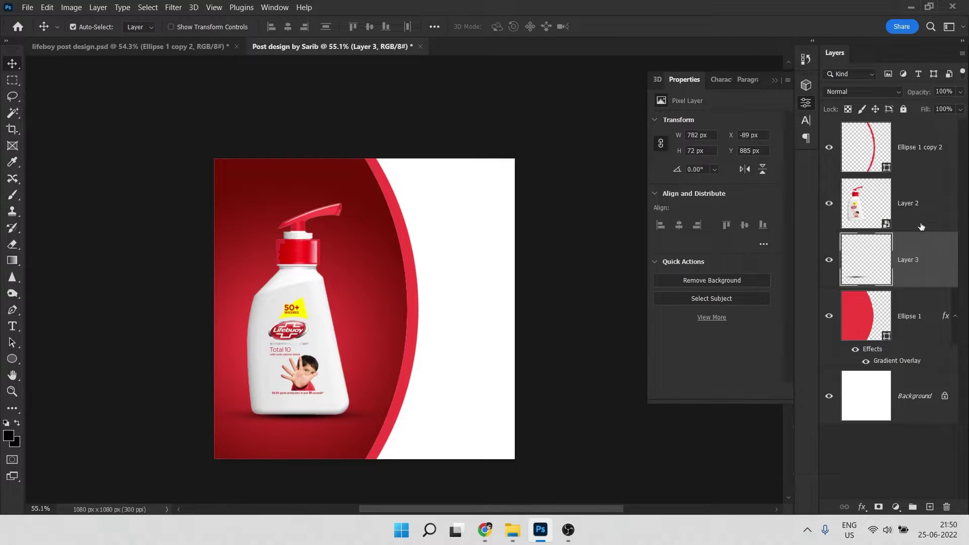
left_click(893, 217)
key("ctrl+j")
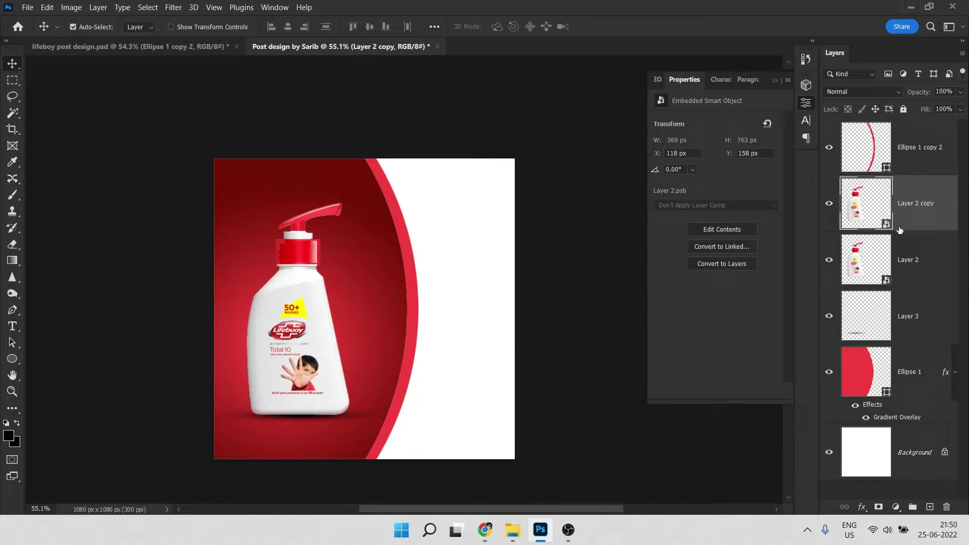
left_click(921, 264)
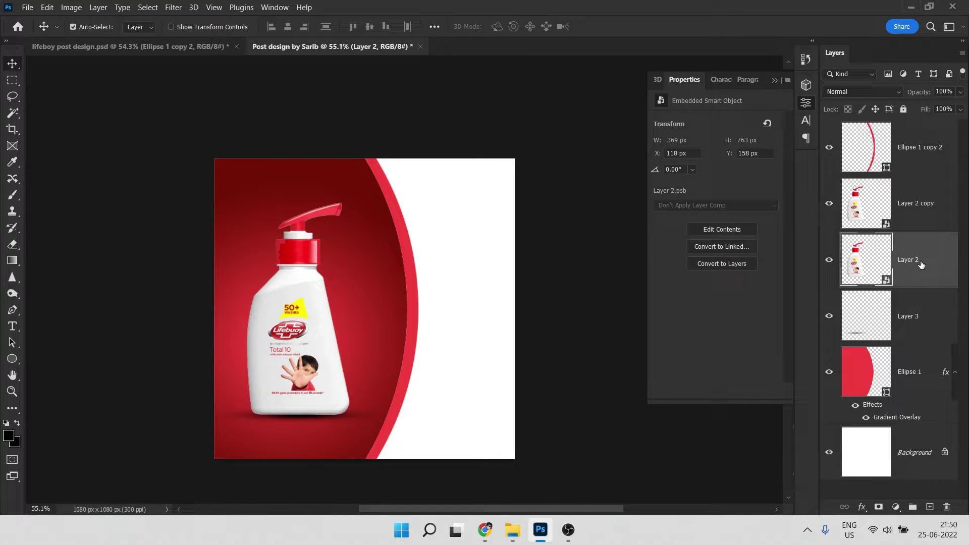
key("ctrl+t")
right_click(306, 276)
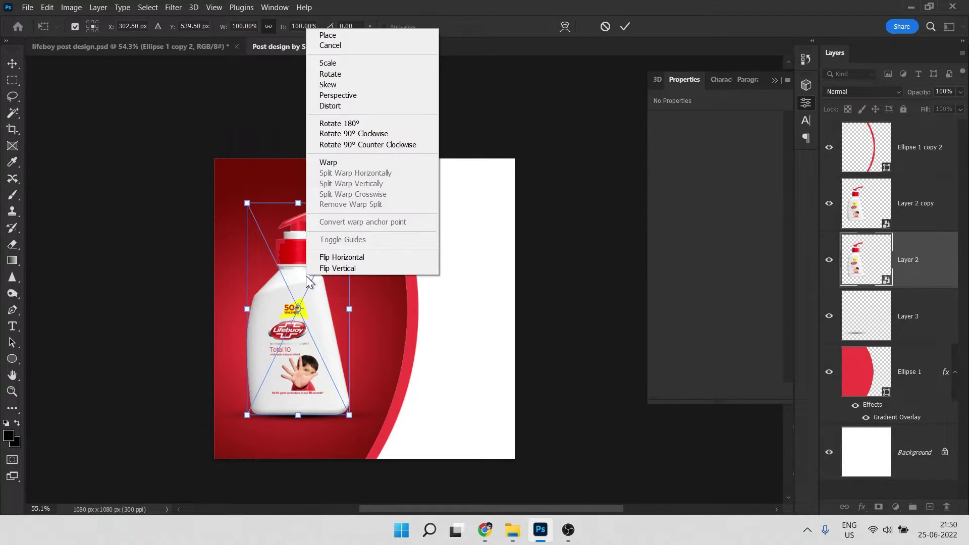
left_click(332, 269)
left_click_drag(333, 248, 321, 458)
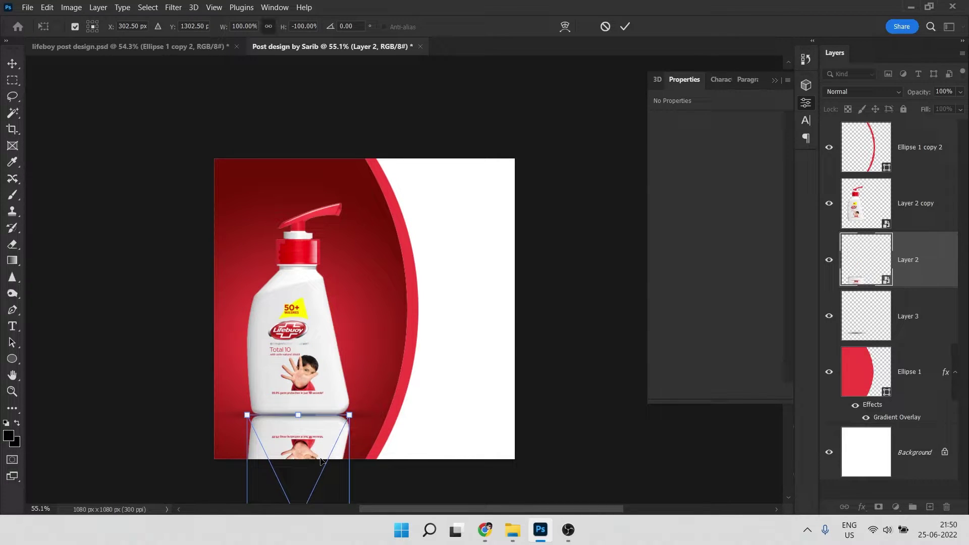
key("Return")
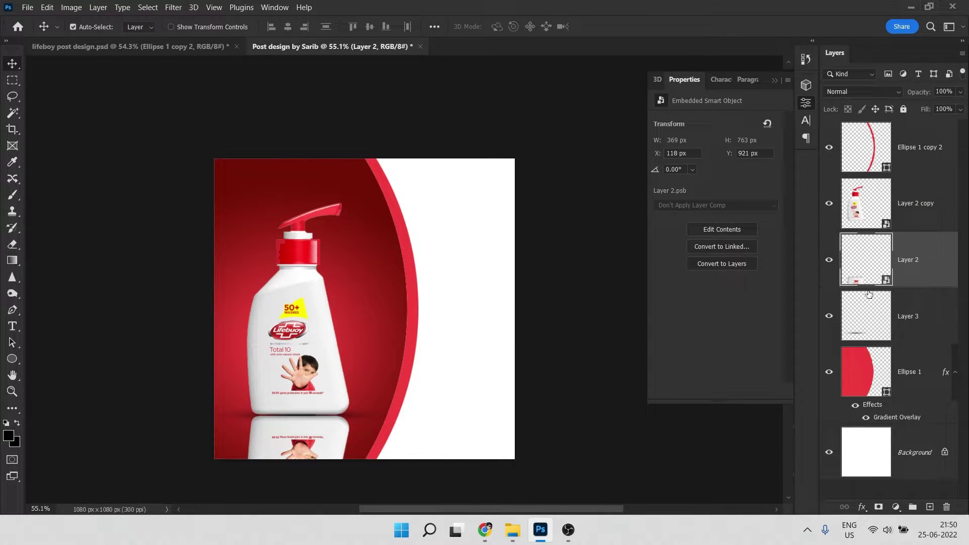
Move the reflection layer beneath the shadow layer in the layer order
scroll(217, 454, "up", 13)
left_click_drag(393, 365, 378, 271)
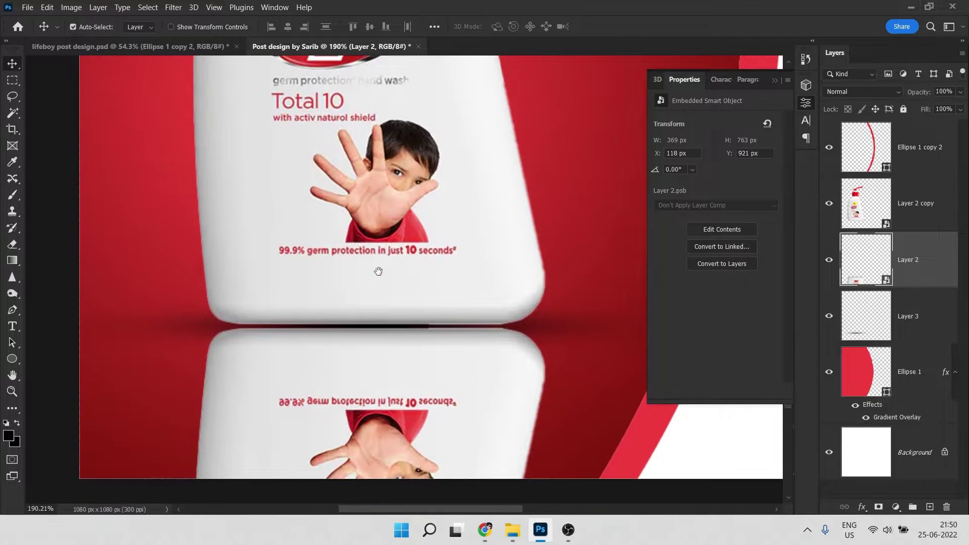
left_click(828, 261)
left_click(828, 260)
left_click_drag(954, 277, 905, 303)
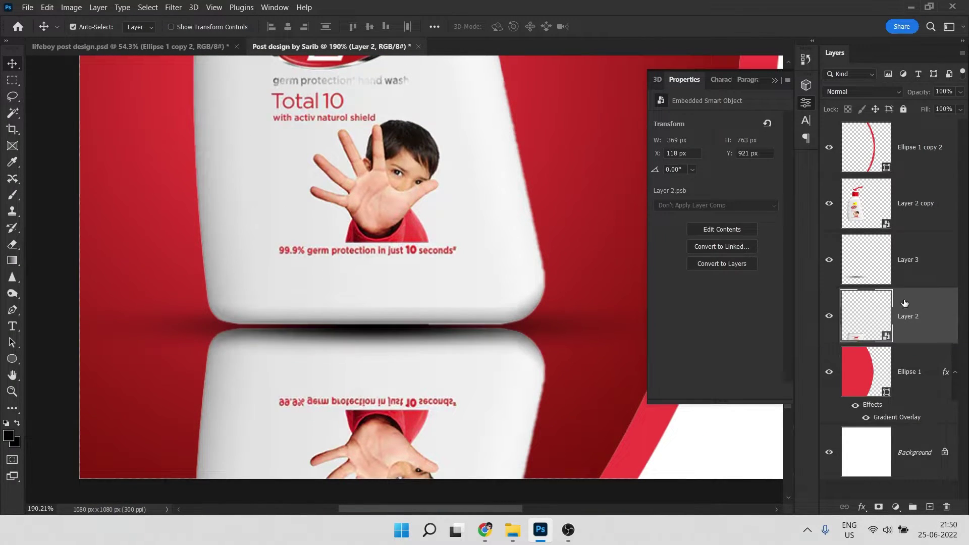
Check the shadow and bottle layers by toggling their visibility, and raise the reflection to about Y 901 px
left_click(912, 273)
left_click(829, 261)
left_click(829, 261)
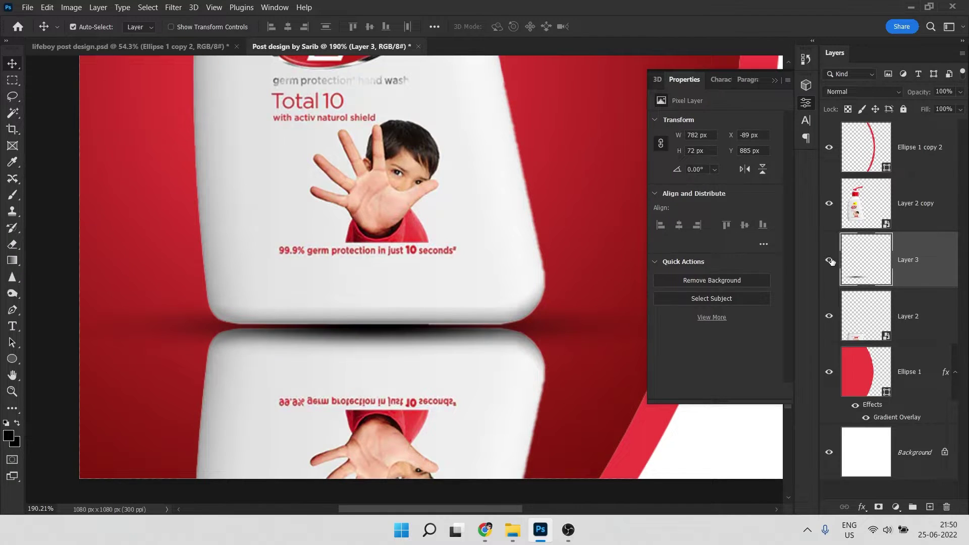
left_click(882, 211)
left_click(828, 207)
left_click(829, 207)
left_click(829, 259)
left_click(829, 260)
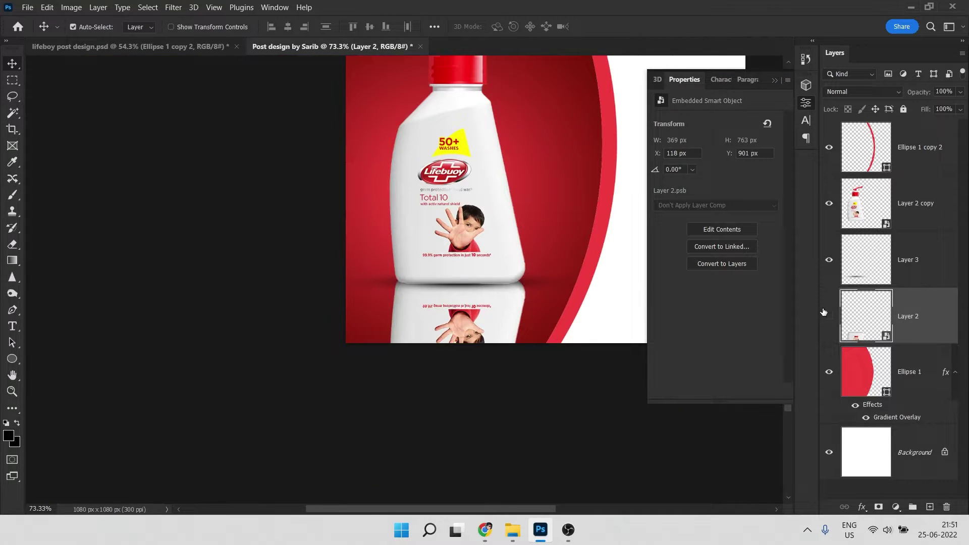
Set the reflection layer's opacity to 20%
left_click(829, 315)
left_click(829, 315)
left_click(943, 92)
type("20")
Add a layer mask to the reflection and fade its lower part with a large soft black brush
left_click_drag(420, 235, 290, 303)
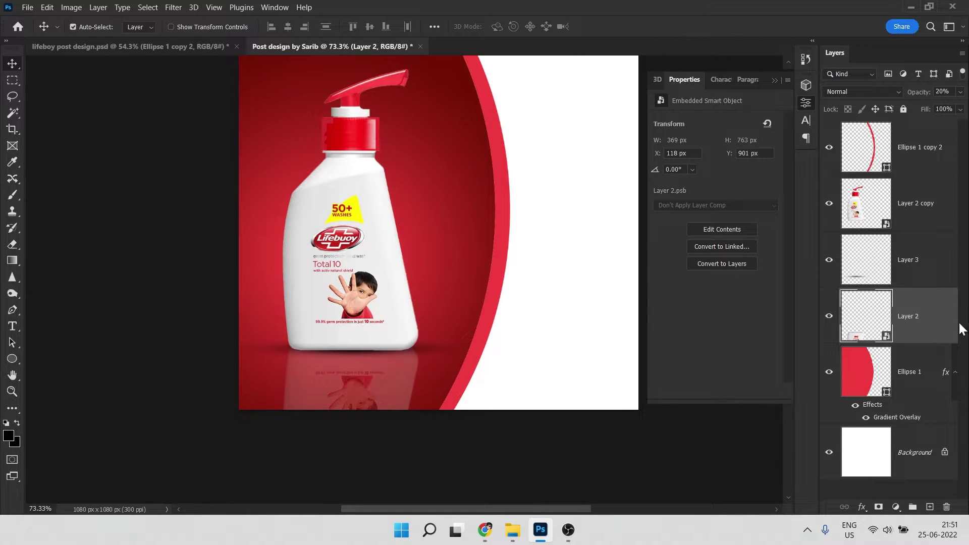
left_click(879, 506)
left_click_drag(429, 301, 398, 249)
key("b")
mouse_move(353, 303)
left_mouse_down("alt")
mouse_move(378, 309)
mouse_move(452, 310)
left_mouse_up("alt")
left_click_drag(214, 411, 560, 418)
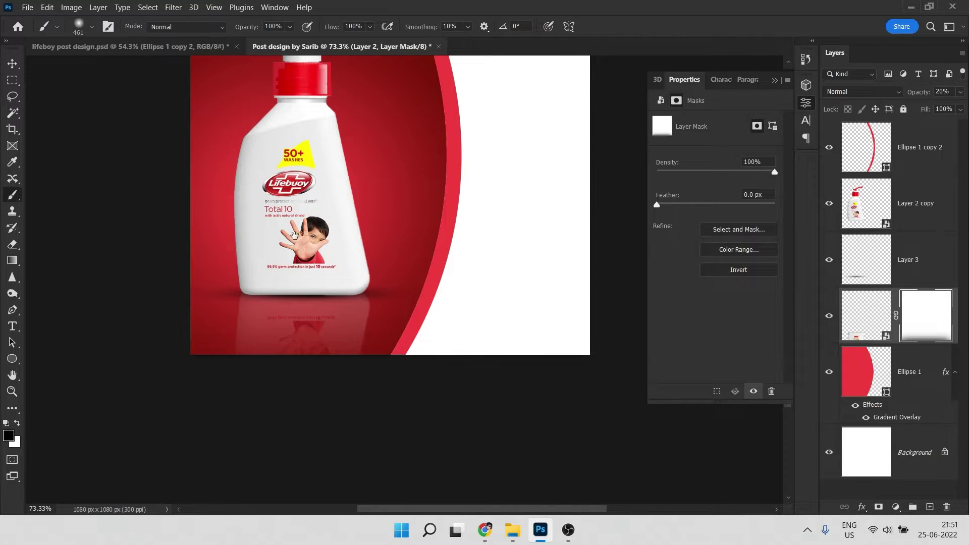
left_click_drag(302, 246, 358, 372)
key("v")
left_click_drag(411, 216, 324, 218)
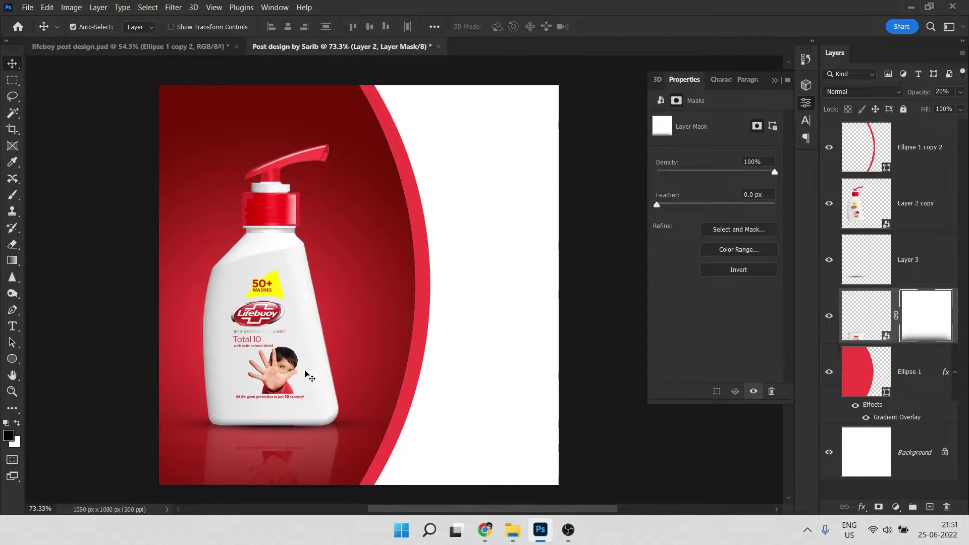
Copy the gradient overlay style from the red Ellipse 1 background onto the border arc layer
scroll(326, 346, "down", 5)
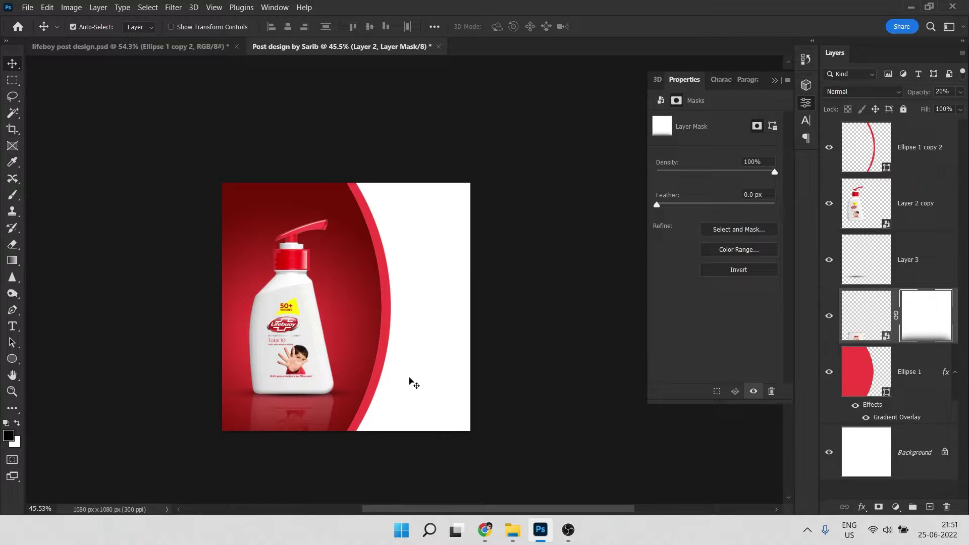
scroll(301, 255, "up", 2)
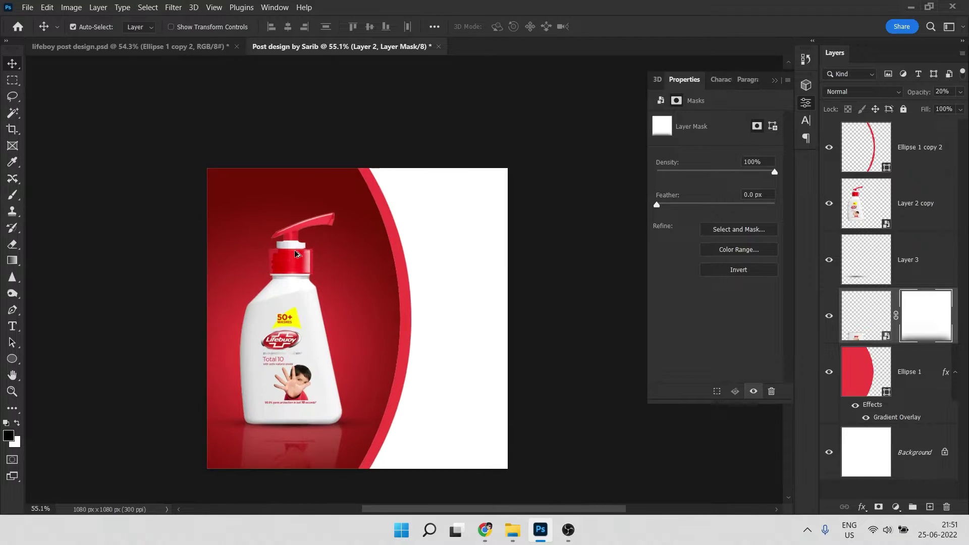
scroll(345, 297, "up", 1)
scroll(344, 297, "up", 1)
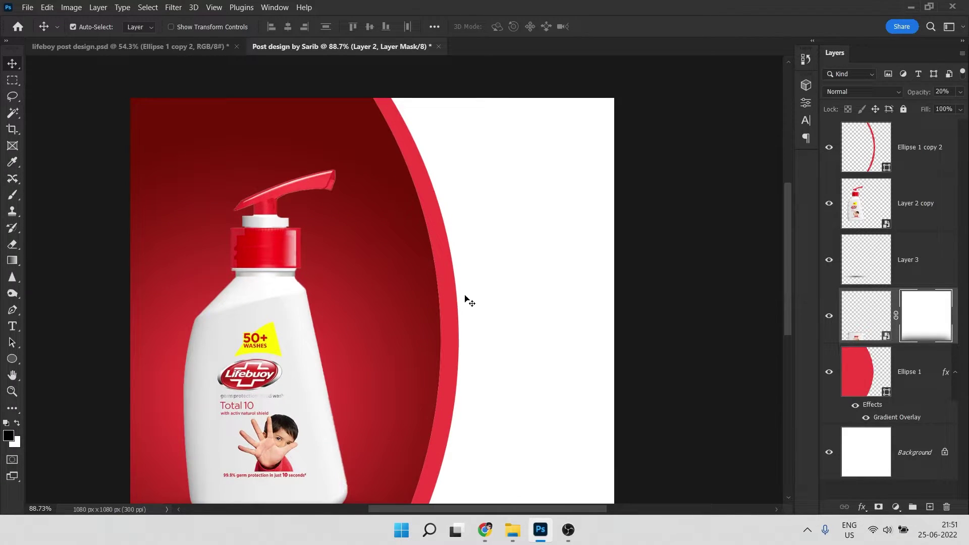
left_click(904, 379)
right_click(923, 376)
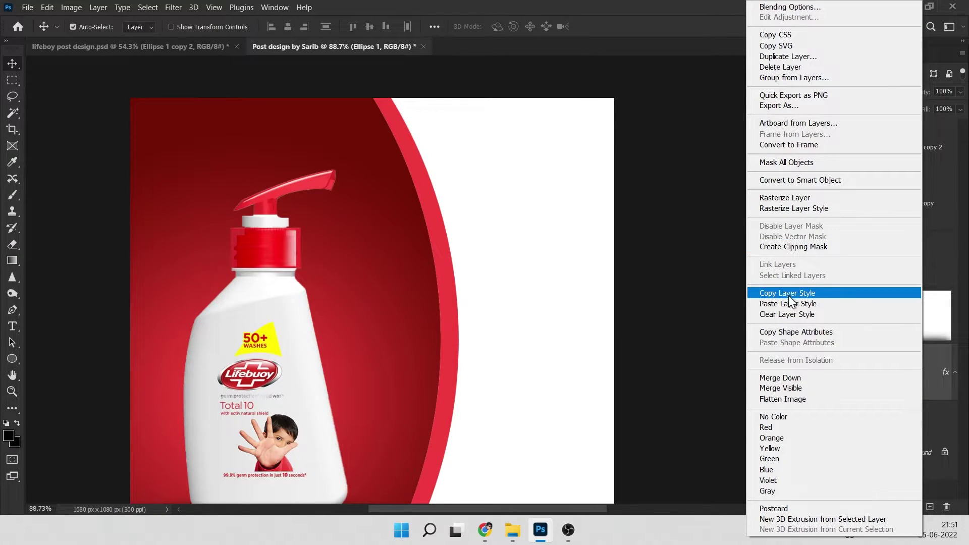
left_click(827, 293)
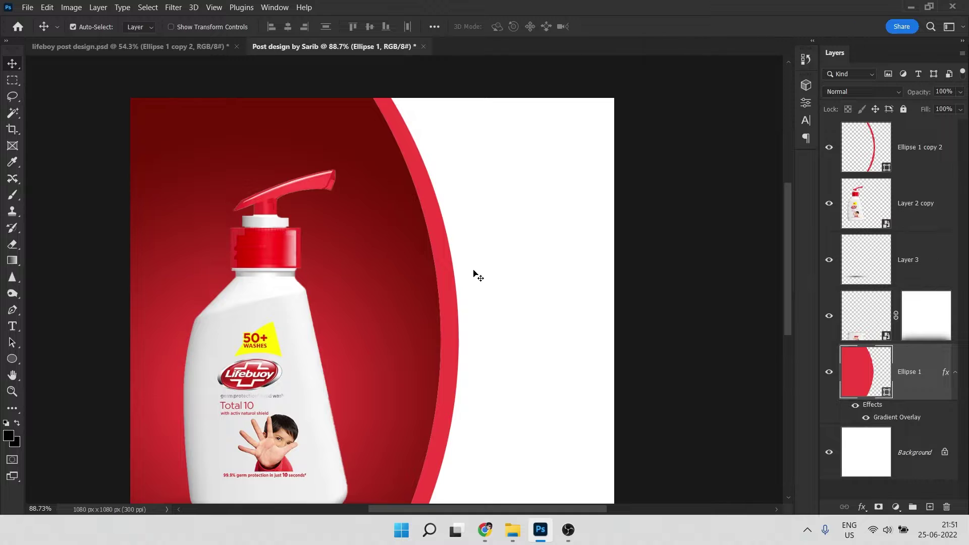
left_click(444, 258)
left_click(830, 159)
left_click(830, 159)
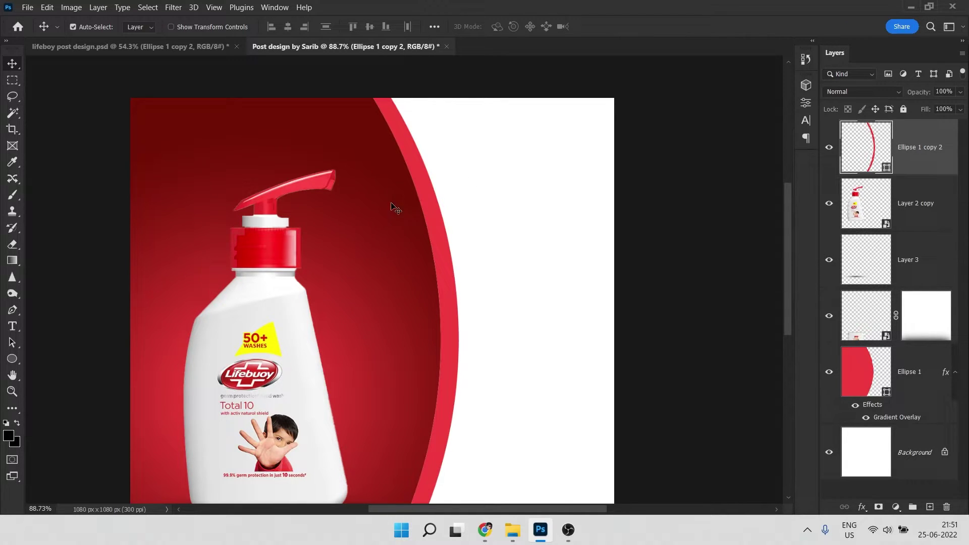
right_click(927, 159)
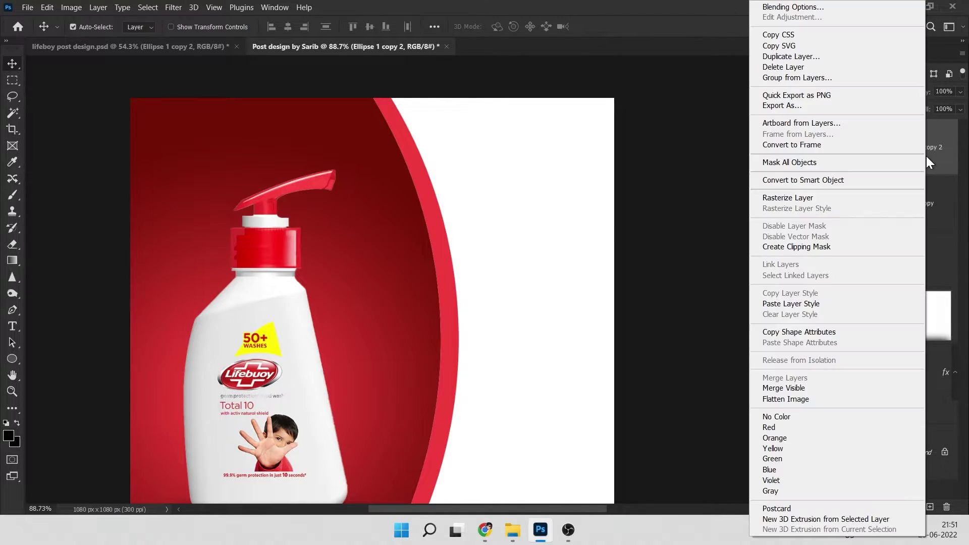
left_click(792, 304)
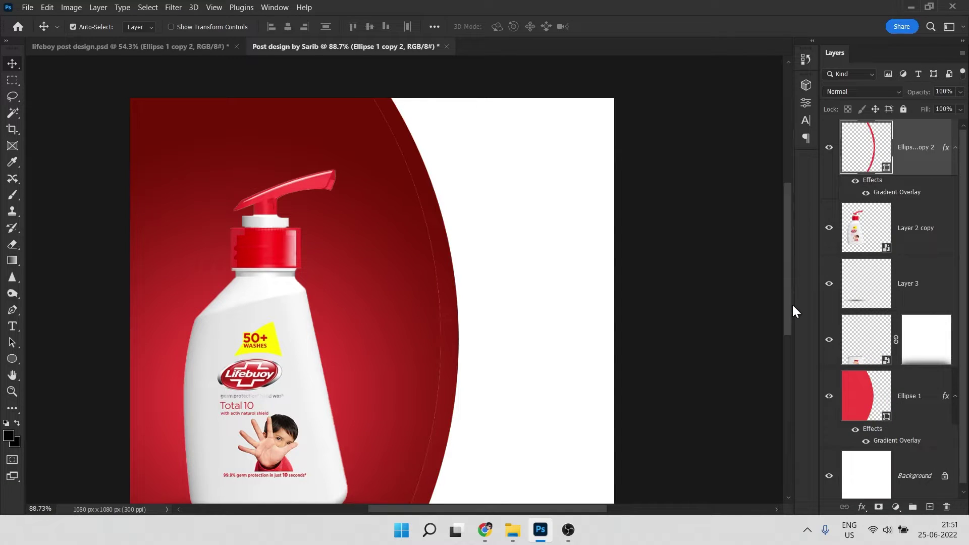
Set the border arc's gradient overlay scale to 86% and enable a drop shadow on it
double_click(904, 195)
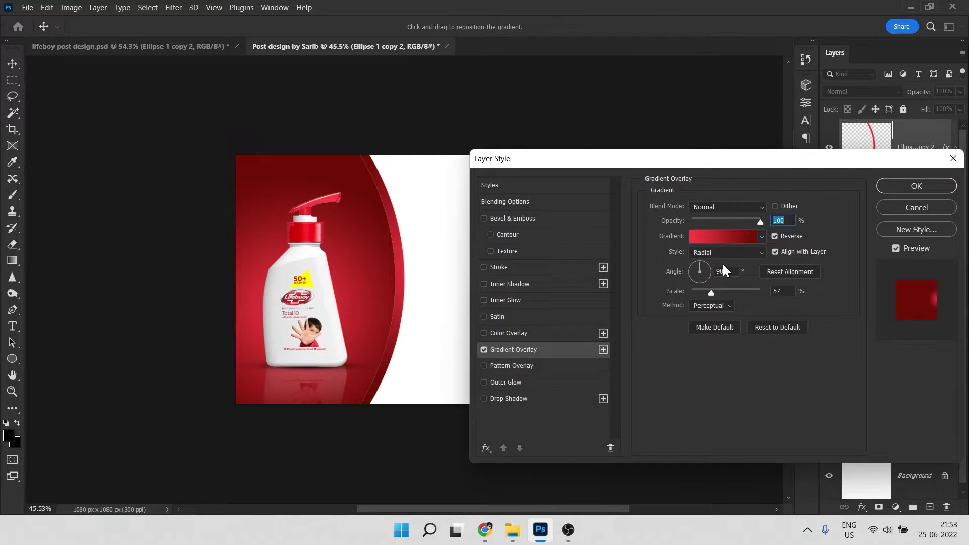
mouse_move(725, 293)
left_mouse_down()
mouse_move(747, 291)
mouse_move(719, 291)
left_mouse_up()
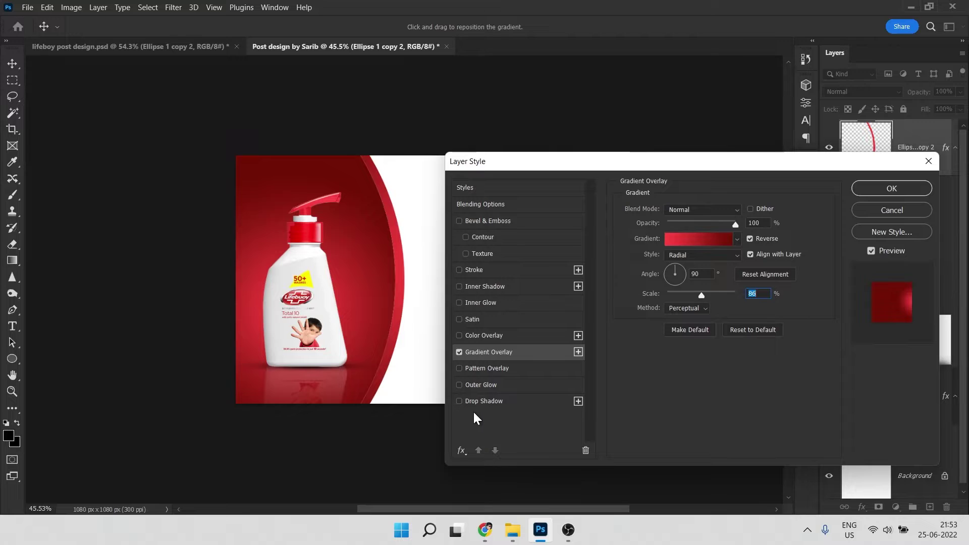
left_click(483, 401)
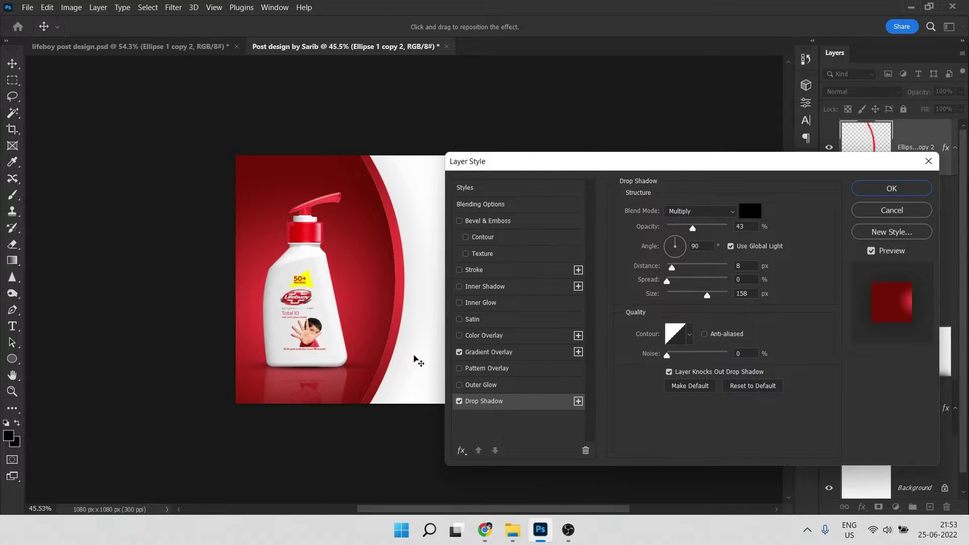
scroll(371, 237, "up", 3)
key("Return")
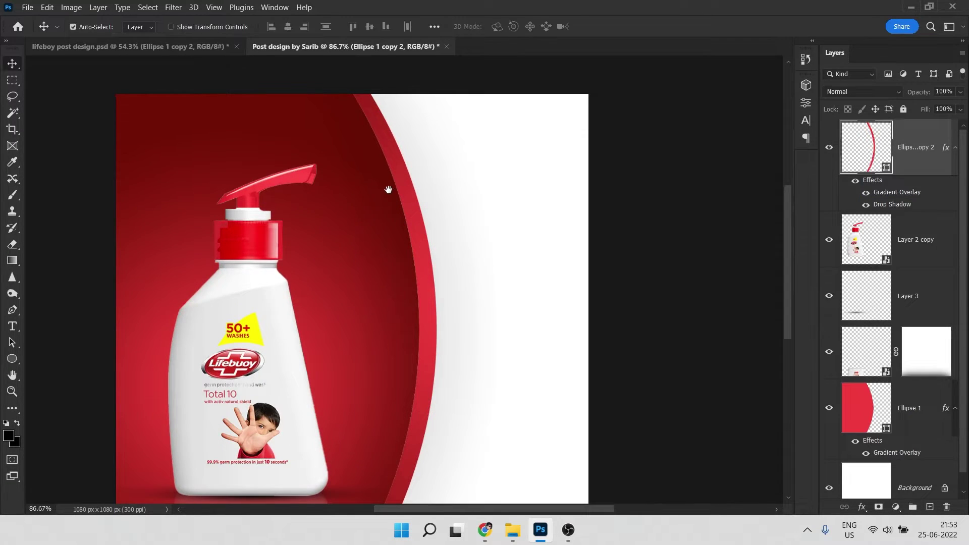
Set the border arc's drop shadow to 10% opacity, 25° angle, 18 px distance and 4 px size
left_click_drag(428, 192, 374, 169)
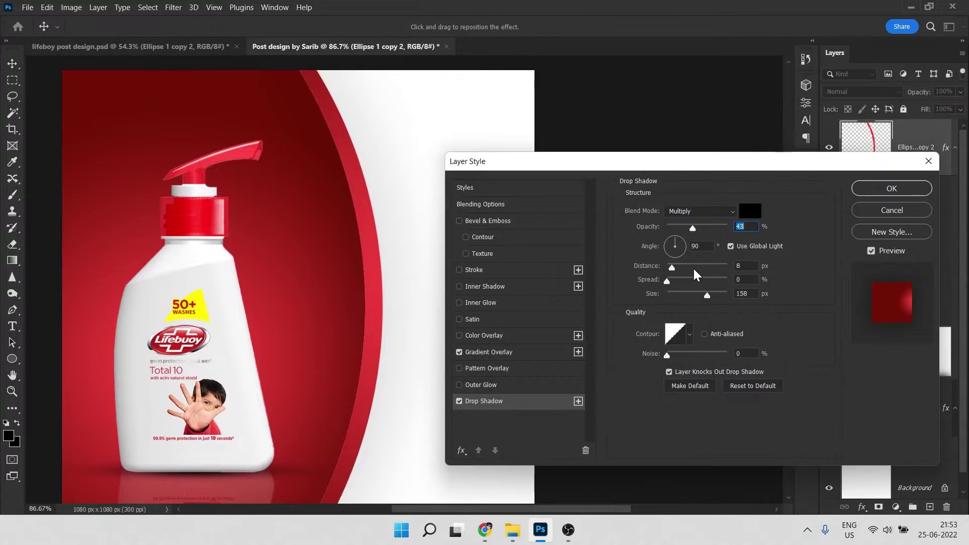
left_click_drag(693, 228, 675, 248)
left_click_drag(682, 297, 670, 296)
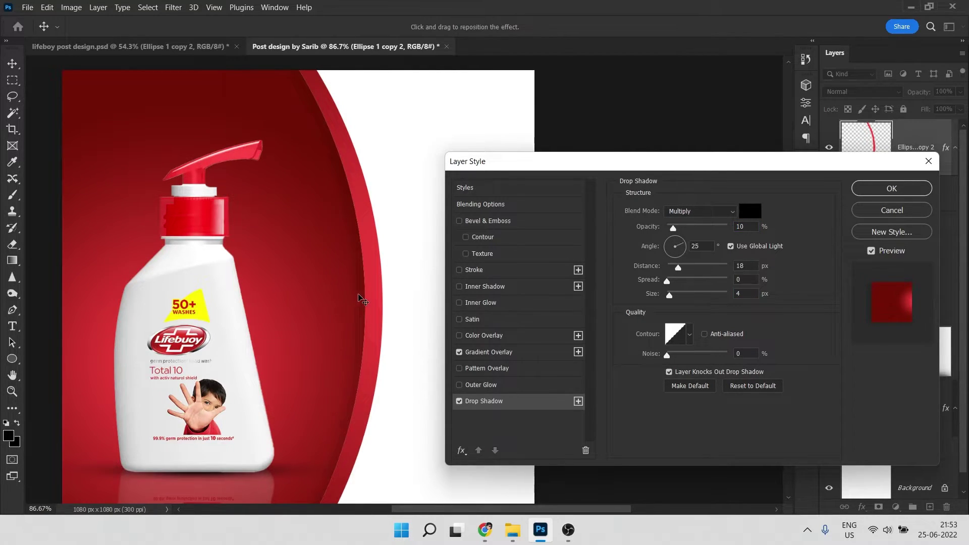
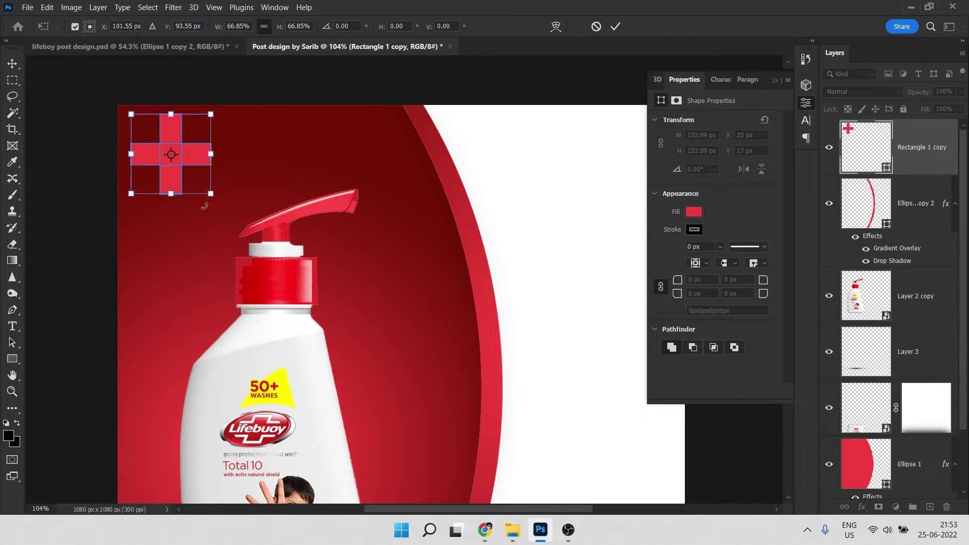
Place the scaled plus shape at about X 24, Y 54 px and recolour it dark red 941e15
key("Return")
left_click_drag(242, 180, 241, 200)
double_click(865, 147)
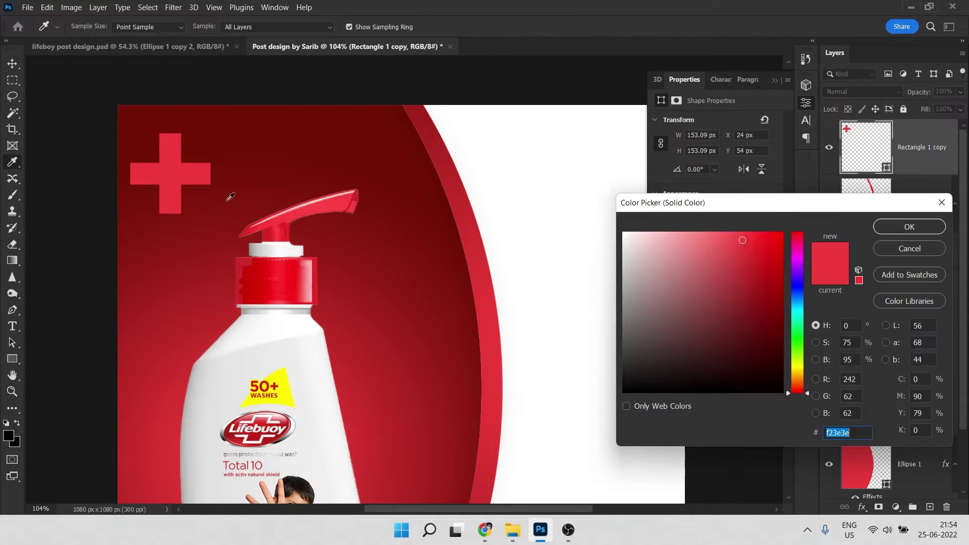
left_click(202, 243)
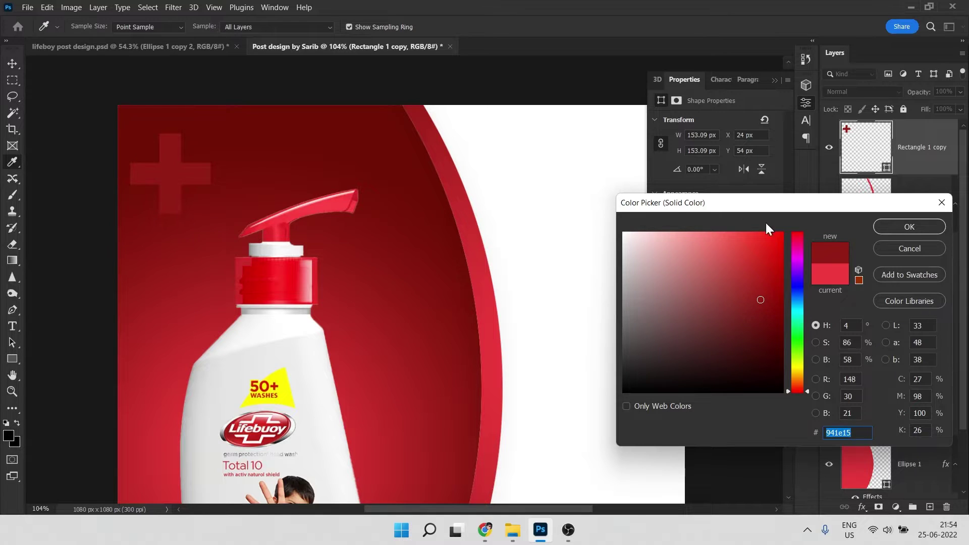
left_click(902, 226)
Duplicate the dark red plus above the bottle's pump and scale the copy down to about 88 px wide
scroll(249, 202, "down", 3)
scroll(248, 202, "up", 4)
left_click_drag(260, 309, 410, 274, "alt")
key("ctrl+t")
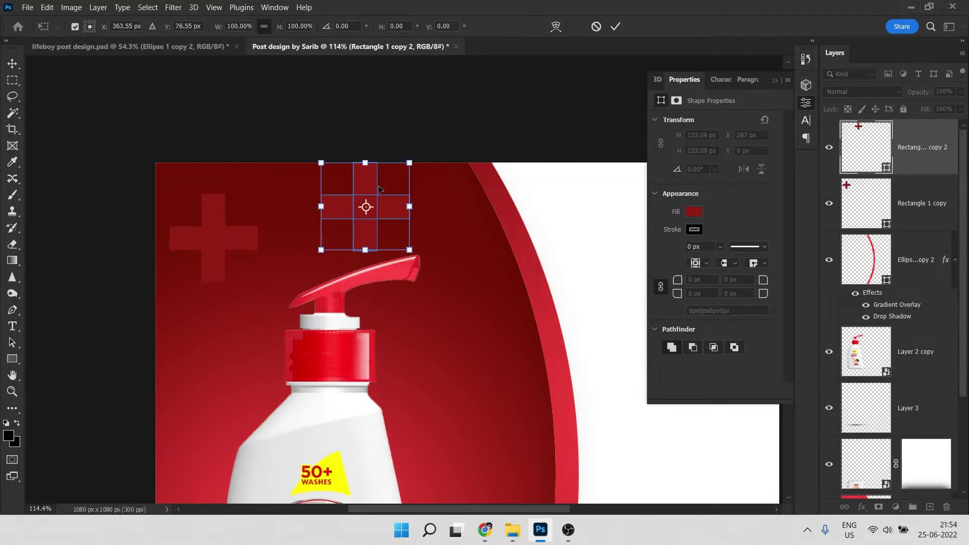
left_click_drag(417, 159, 392, 181)
key("Return")
scroll(366, 202, "up", 3)
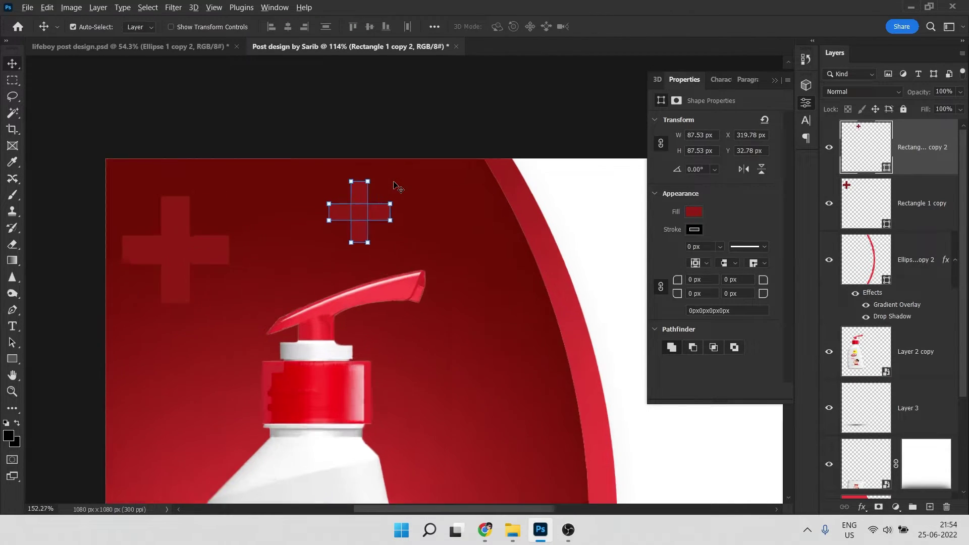
Duplicate the plus above the pump, scale the copy down and place it between the plus and the border arc
left_click_drag(451, 184, 490, 181)
left_click_drag(489, 181, 554, 246)
key("ctrl+t")
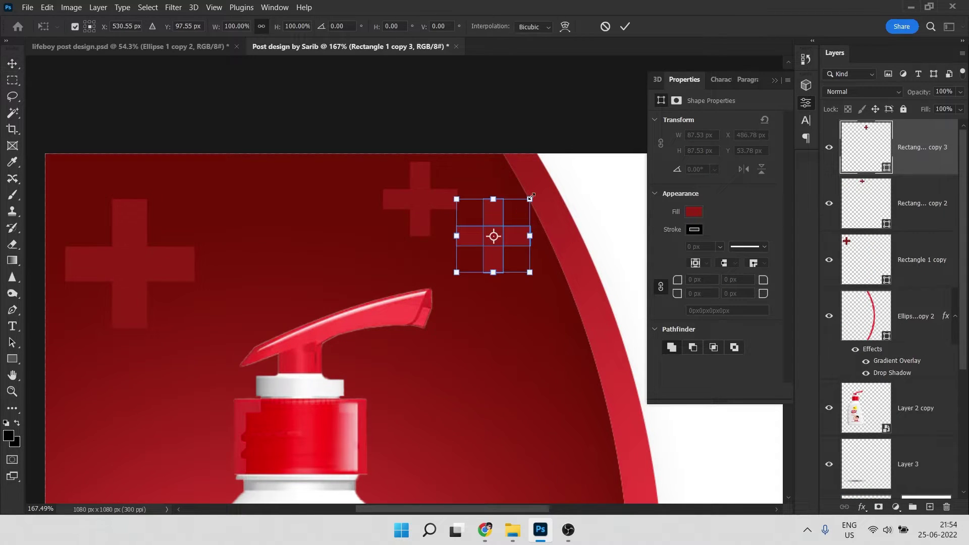
left_click_drag(530, 198, 498, 212)
key("Return")
key("alt+shift+bracketleft")
left_click_drag(486, 179, 502, 185)
left_click_drag(206, 242, 277, 147)
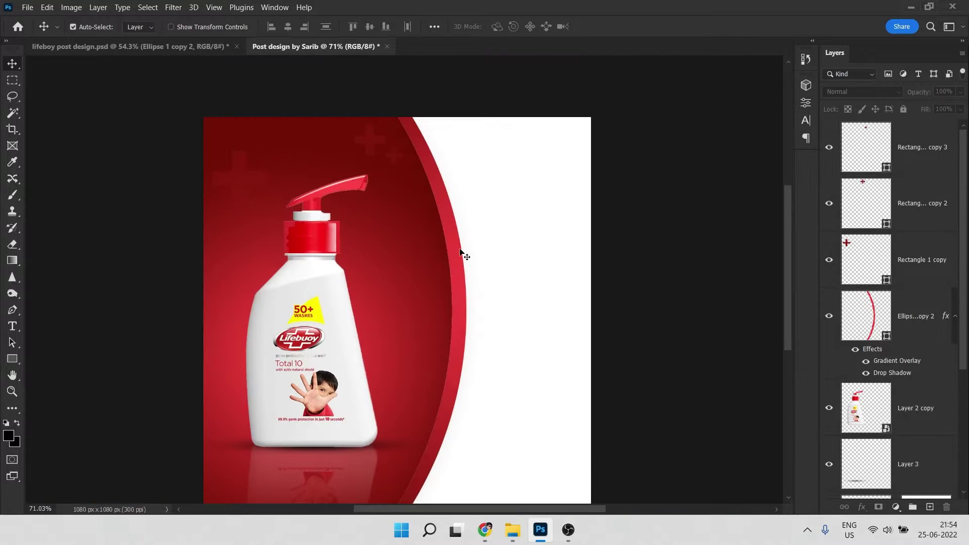
left_click_drag(392, 259, 374, 210)
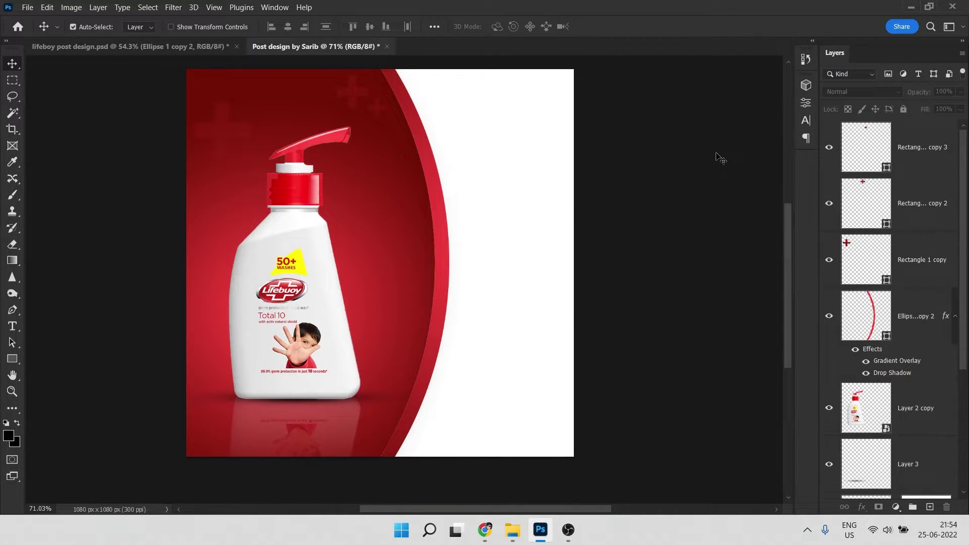
Draw a black circle about 108 px wide on the border arc, and enlarge a duplicate of it to about 138 px
left_click(12, 359)
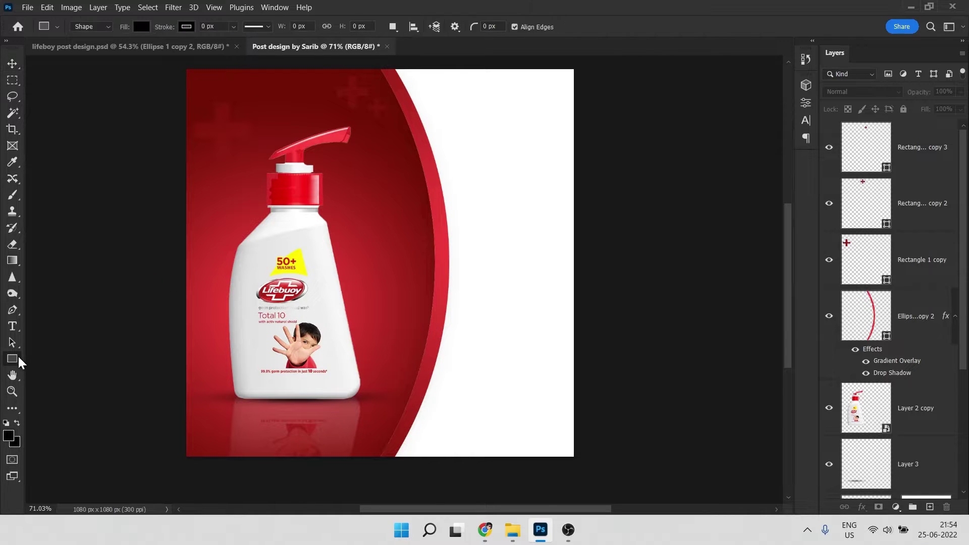
left_click(60, 372)
left_click_drag(400, 237, 439, 275)
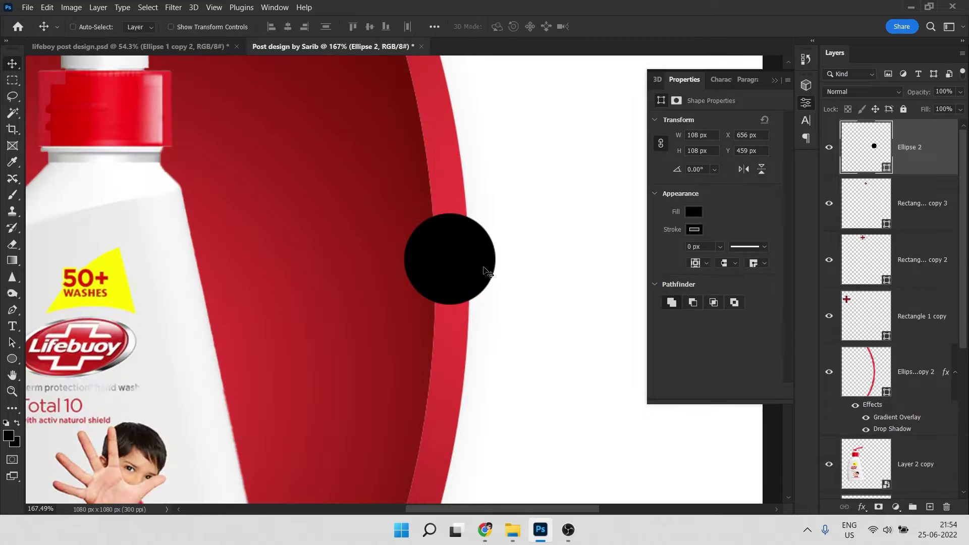
key("ctrl+j")
key("ctrl+t")
left_click_drag(495, 304, 508, 319)
key("Return")
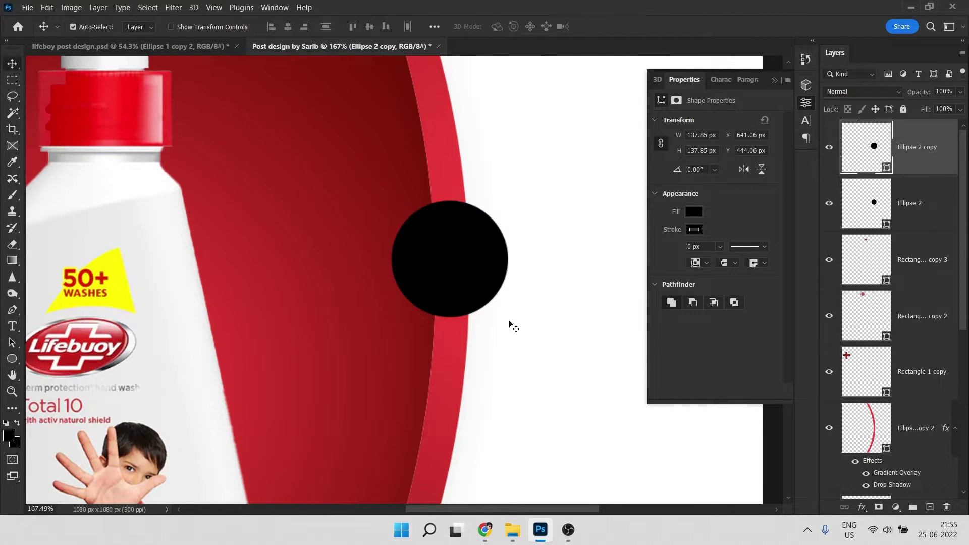
Stack the smaller circle above its larger copy and fill it with off-white fff4f4
left_click(927, 210)
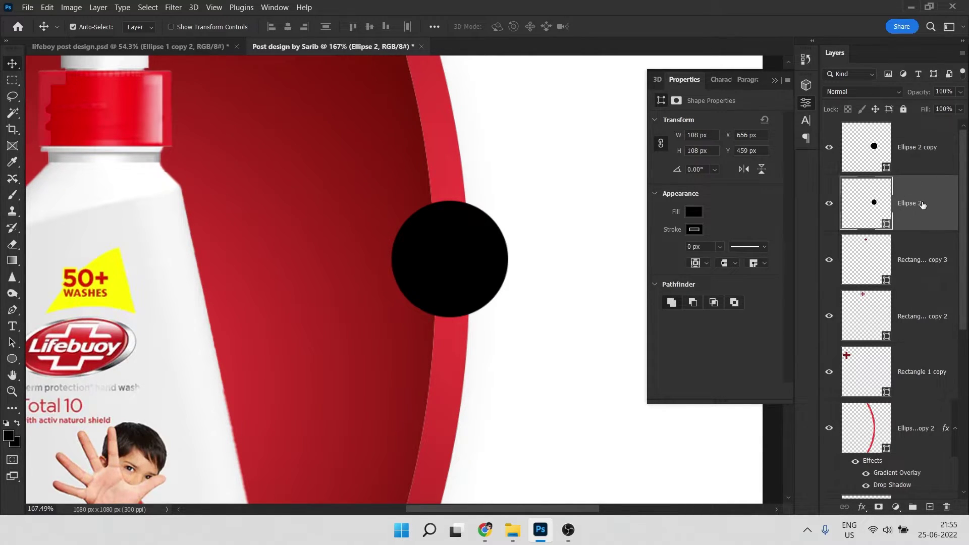
left_click_drag(923, 204, 857, 156)
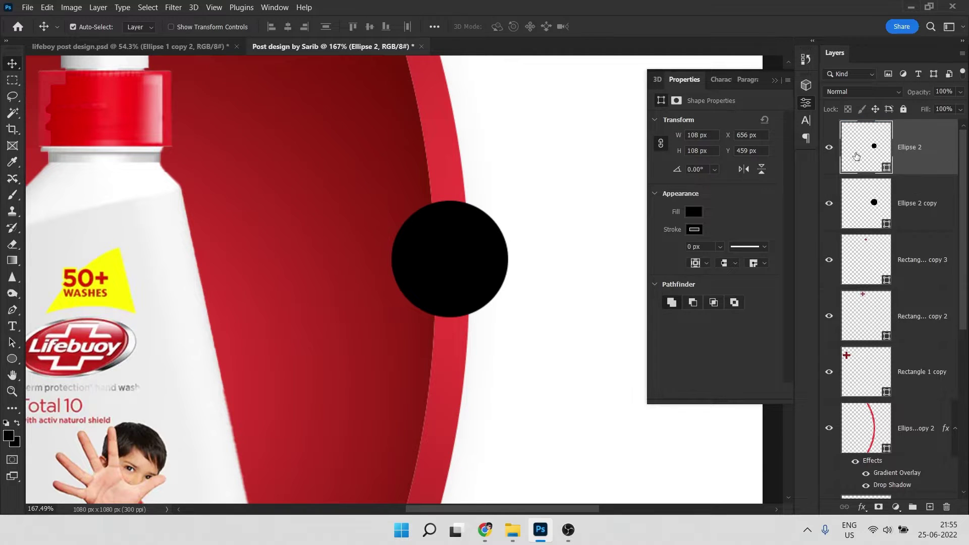
double_click(857, 156)
left_click(627, 233)
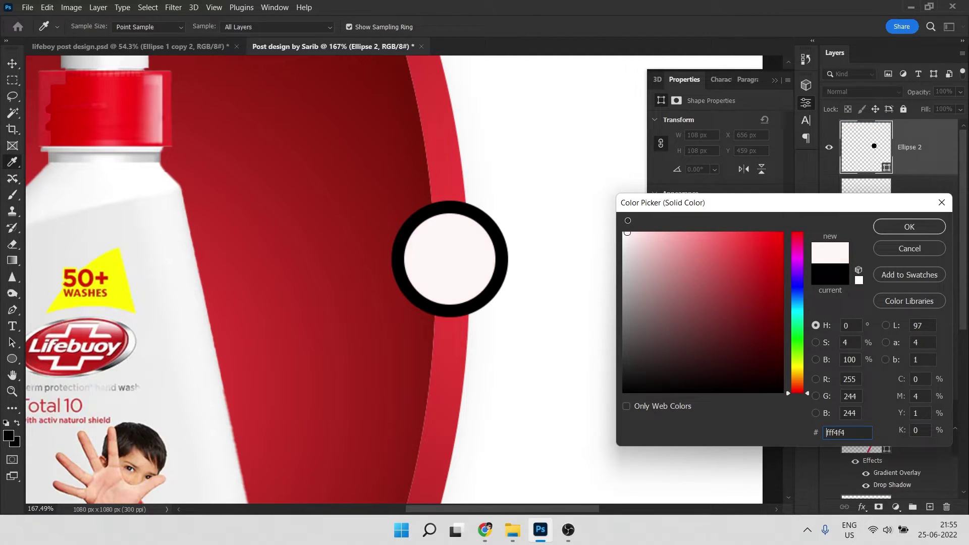
left_click(901, 227)
scroll(547, 262, "up", 3)
key("v")
left_click(531, 254)
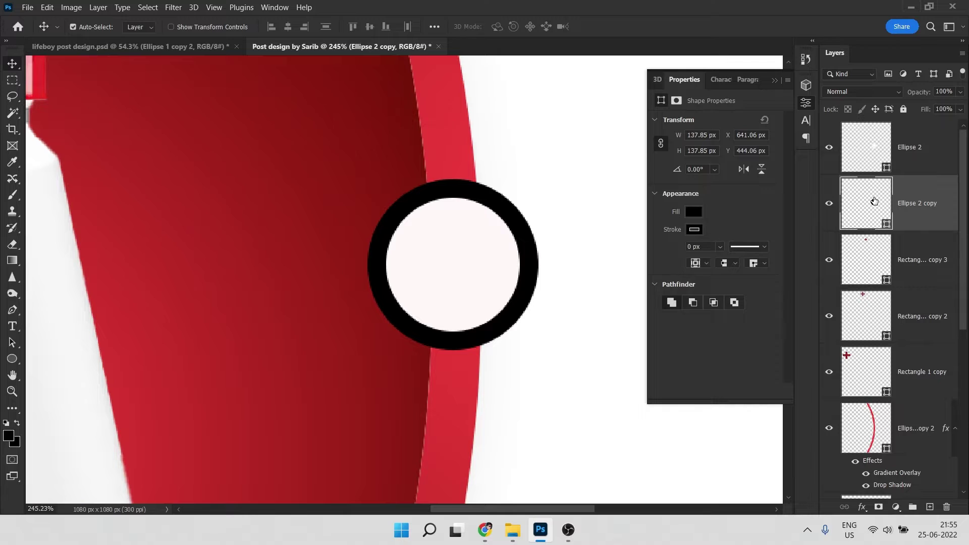
double_click(875, 201)
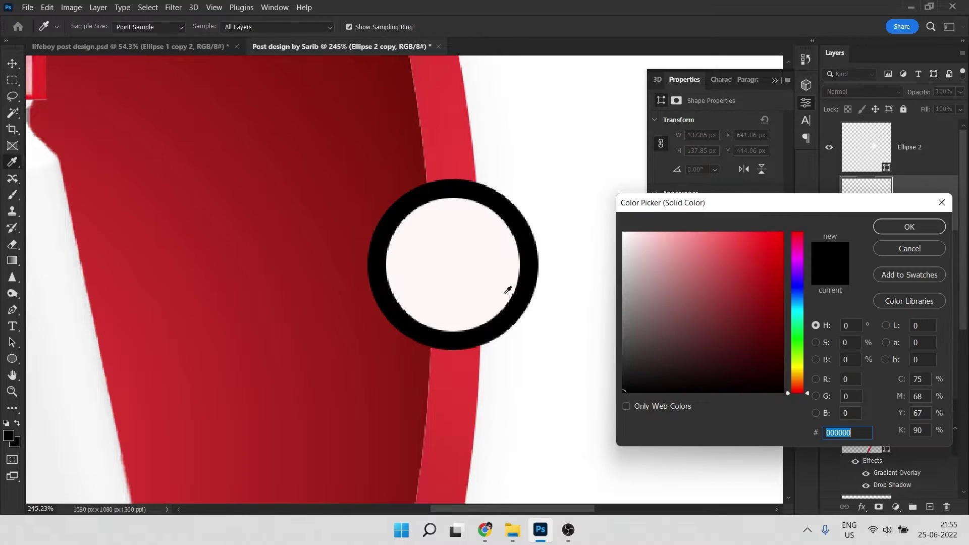
left_click(910, 249)
Copy the border arc's layer style onto the larger black circle
left_click(447, 387)
scroll(448, 388, "down", 3)
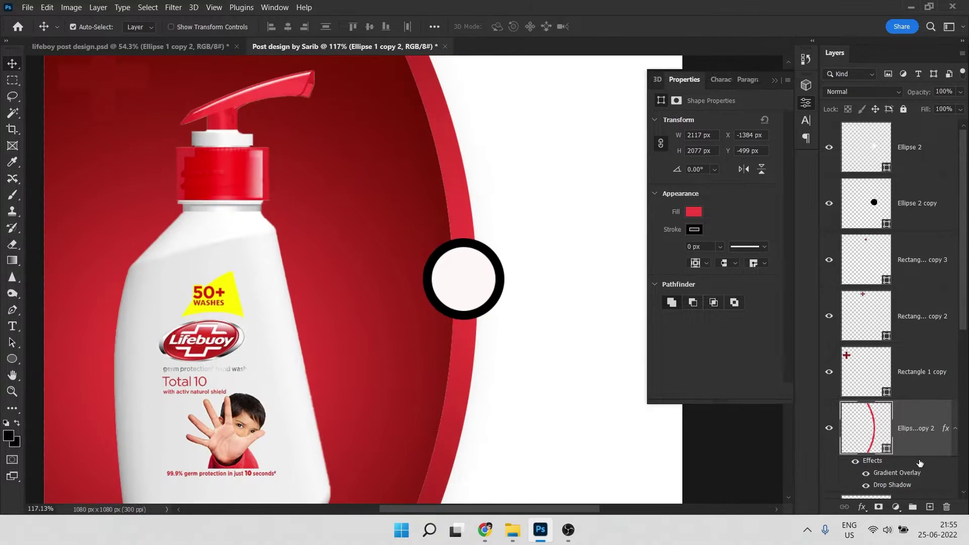
right_click(920, 463)
left_click(758, 293)
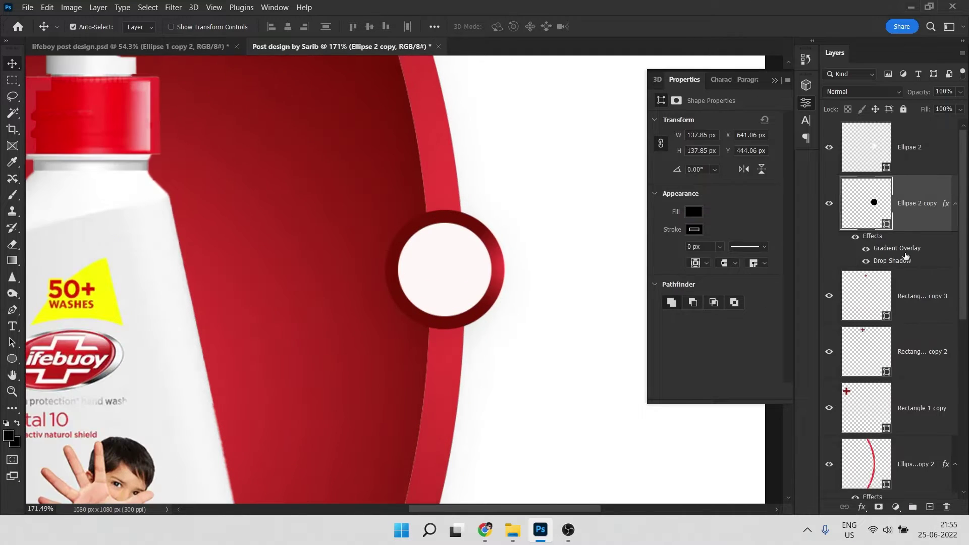
Set the larger circle's gradient overlay scale to 150%, reposition its gradient and switch off its drop shadow
double_click(897, 250)
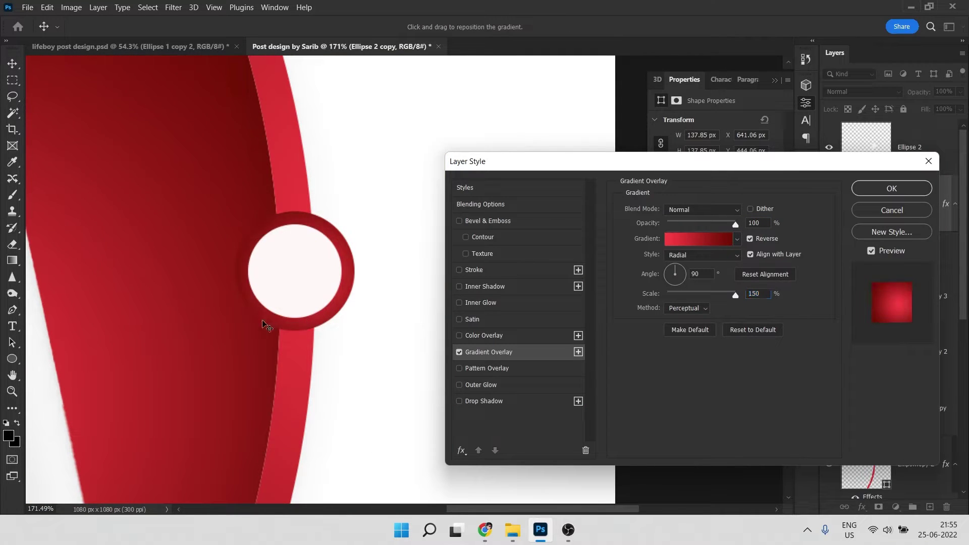
key("Return")
key("ctrl+0")
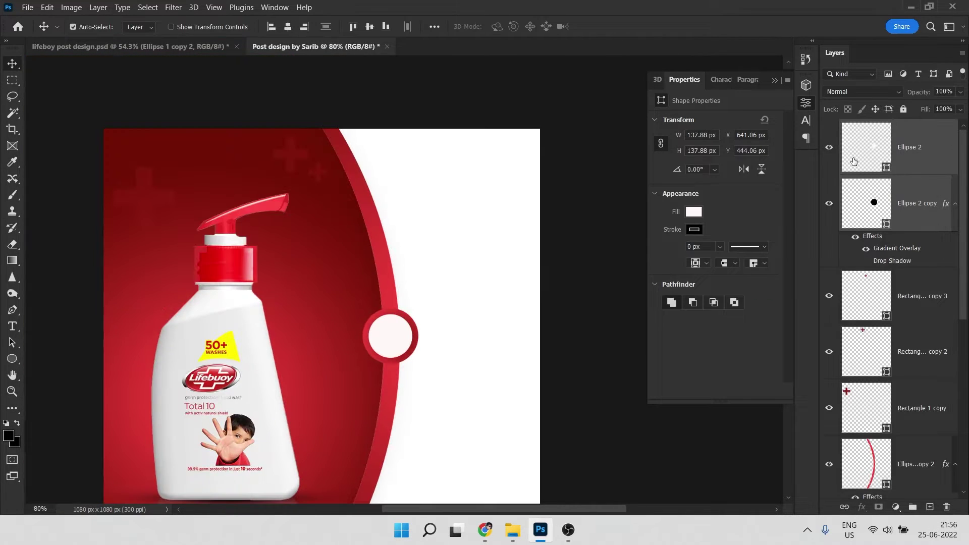
Duplicate the circle pair twice along the border arc, at about X 595, Y 169 px and X 624, Y 718 px
left_click_drag(829, 148, 832, 203)
left_click_drag(452, 410, 434, 296)
left_click_drag(430, 264, 449, 190)
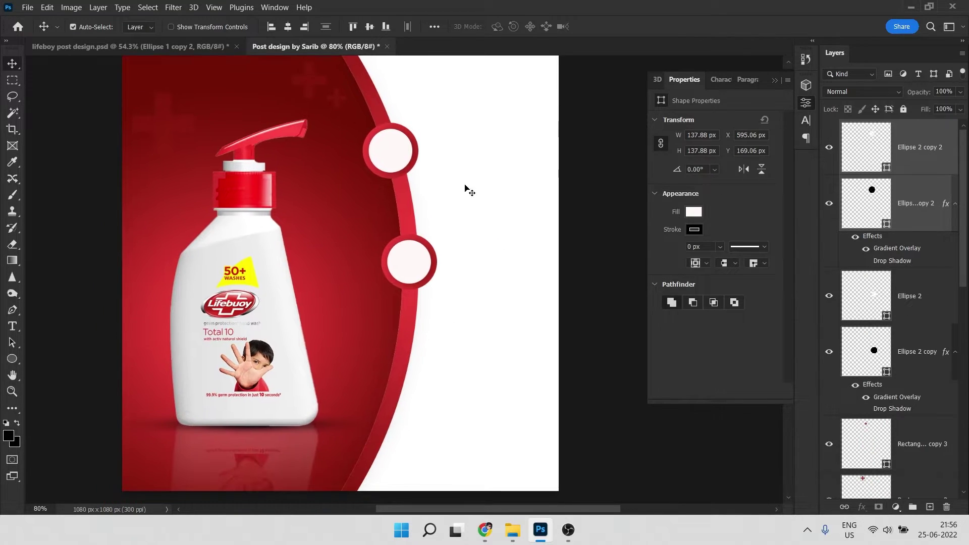
left_click_drag(479, 118, 474, 329)
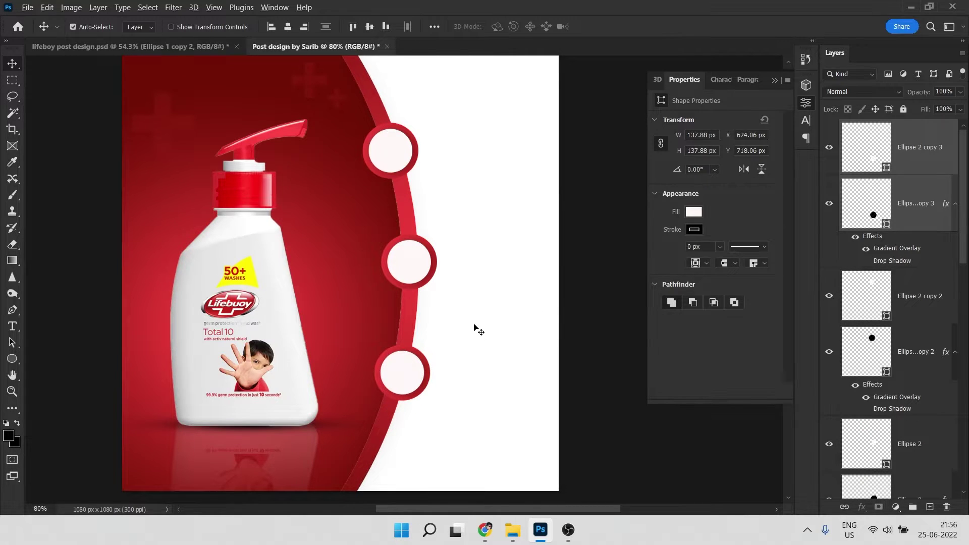
scroll(474, 329, "down", 3)
left_click(518, 302)
scroll(443, 252, "up", 3)
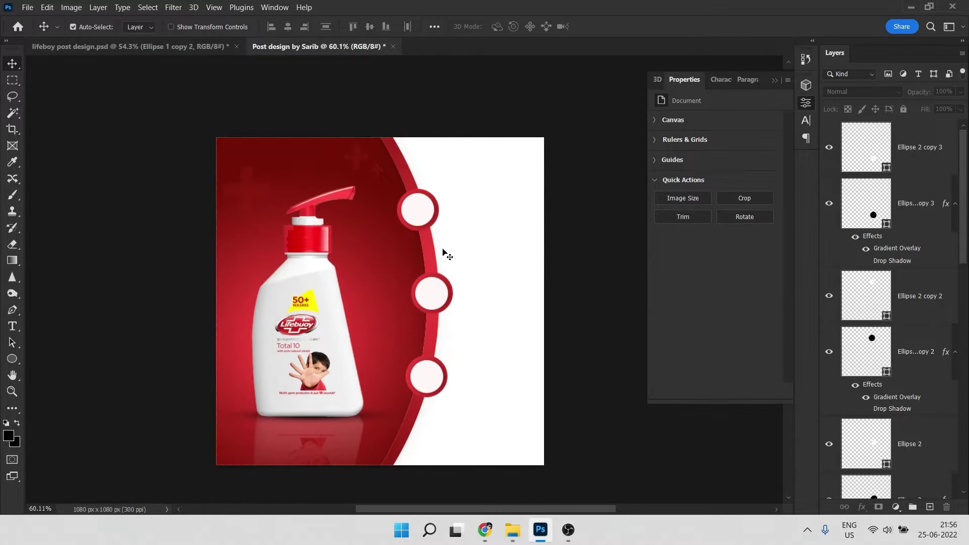
Examine the shield and virus icon in the first circle of the reference design lifeboy post design.psd
key("alt+Tab")
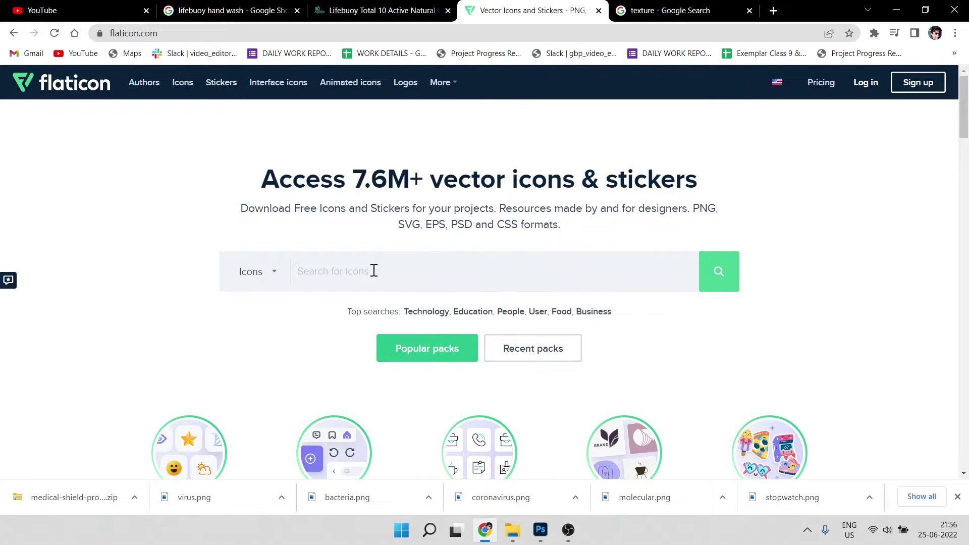
key("alt+Tab")
scroll(449, 191, "up", 5)
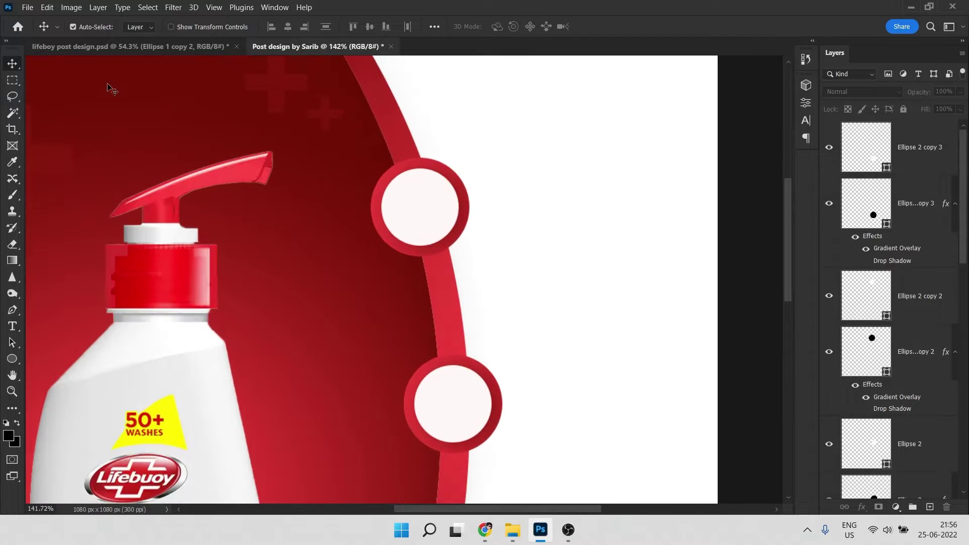
left_click(87, 50)
scroll(404, 202, "up", 6)
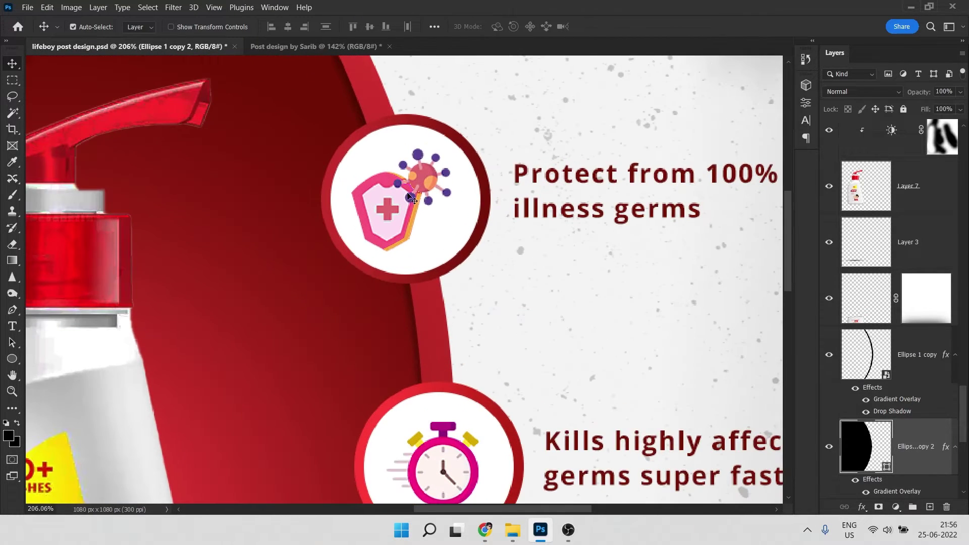
left_click(393, 208)
Switch to Flaticon in the browser, search for "virus shield" and browse the icons for a shield with a virus
key("alt+Tab")
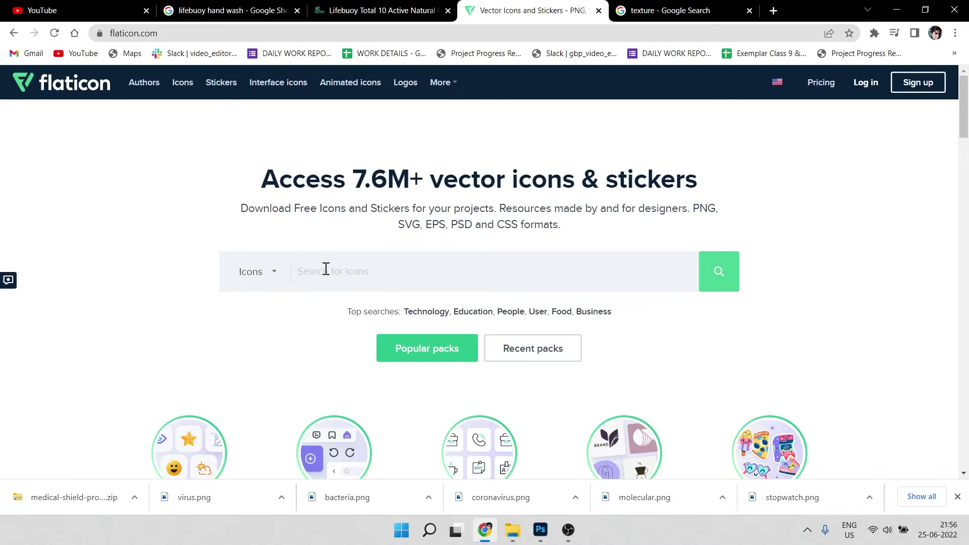
type("virus shield")
key("Return")
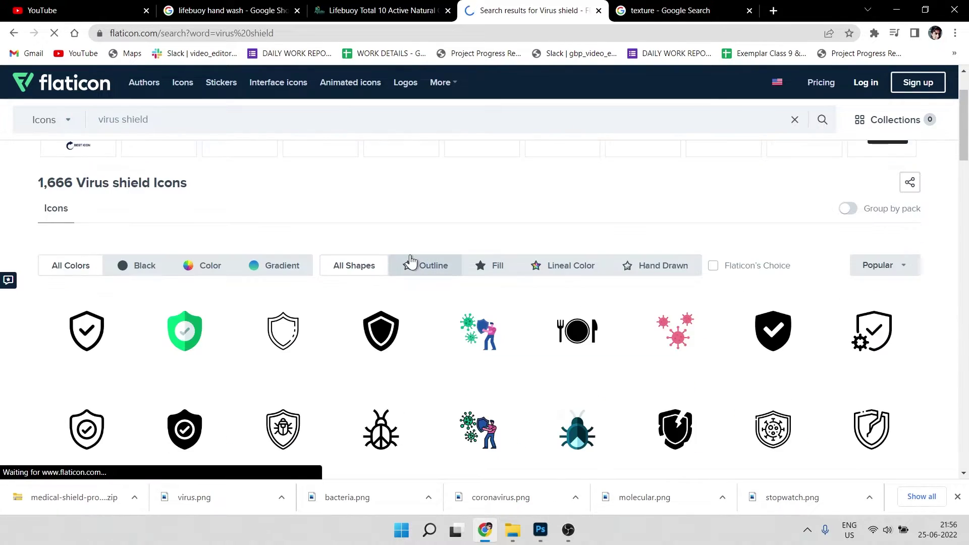
scroll(505, 328, "down", 3)
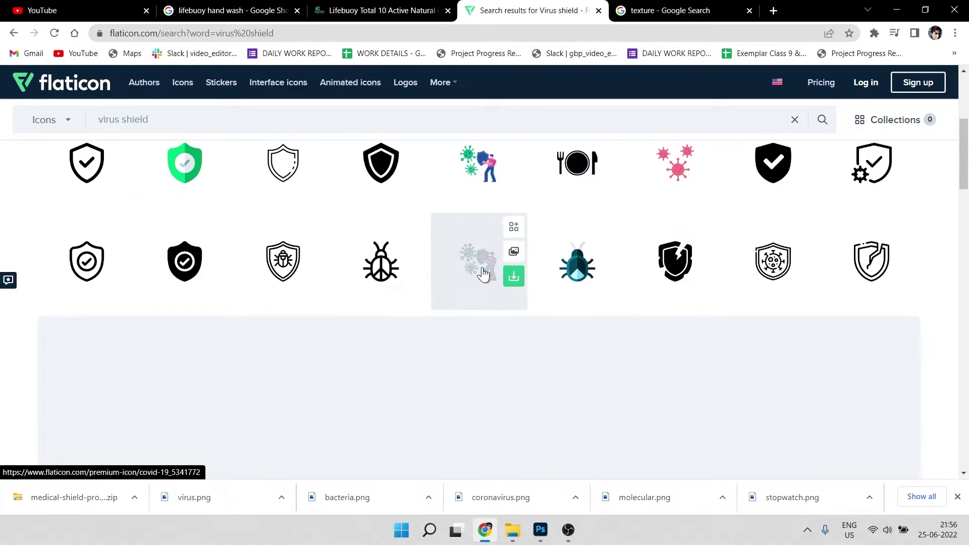
scroll(501, 318, "down", 7)
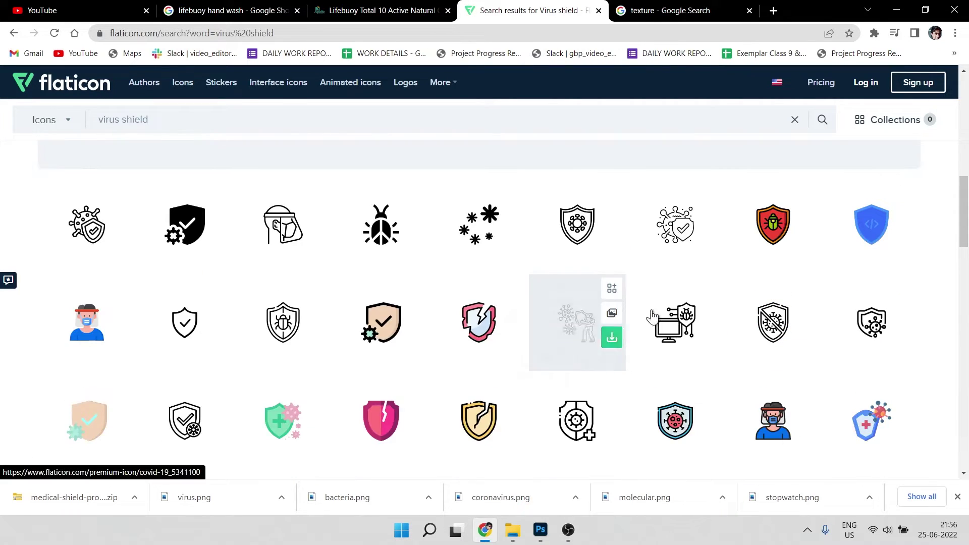
scroll(666, 346, "down", 3)
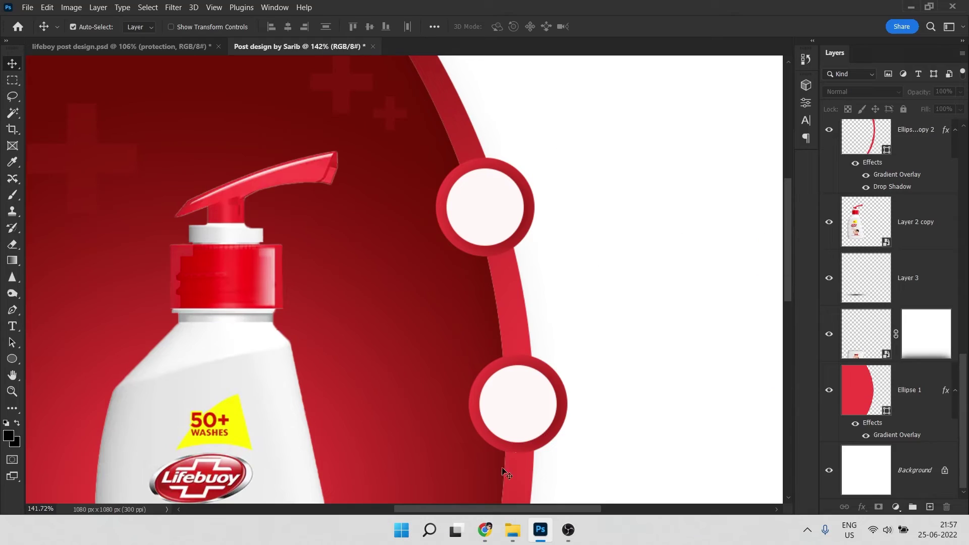
Place the protection, stopwatch and molecular icons from the Downloads folder, scaled to fit, in the upper, middle and lower circles
left_click(513, 530)
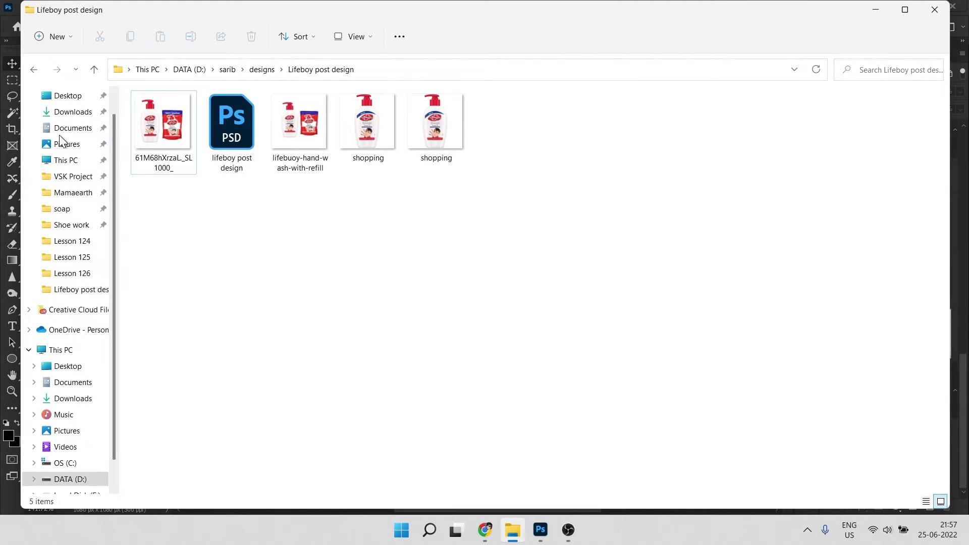
left_click(68, 111)
left_click(230, 152)
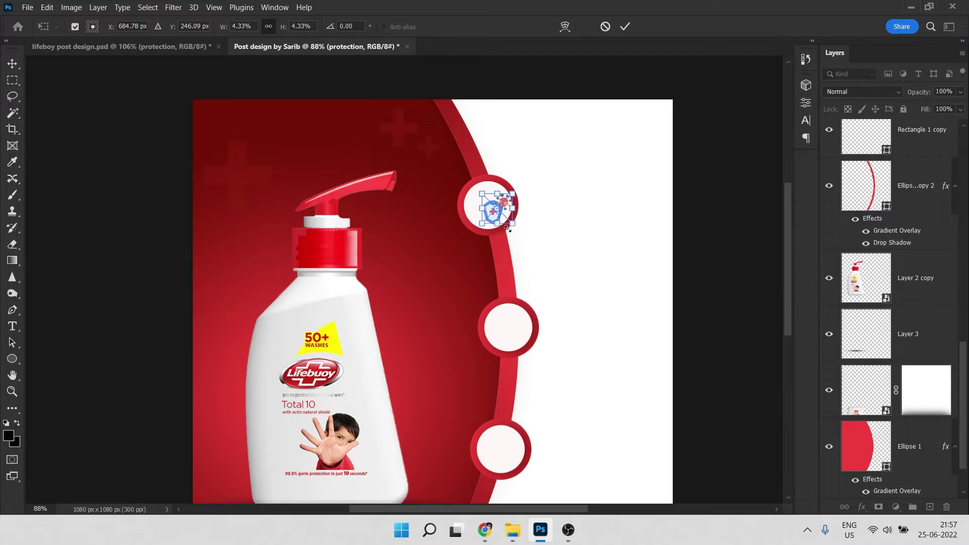
left_click(301, 156)
left_click(431, 137)
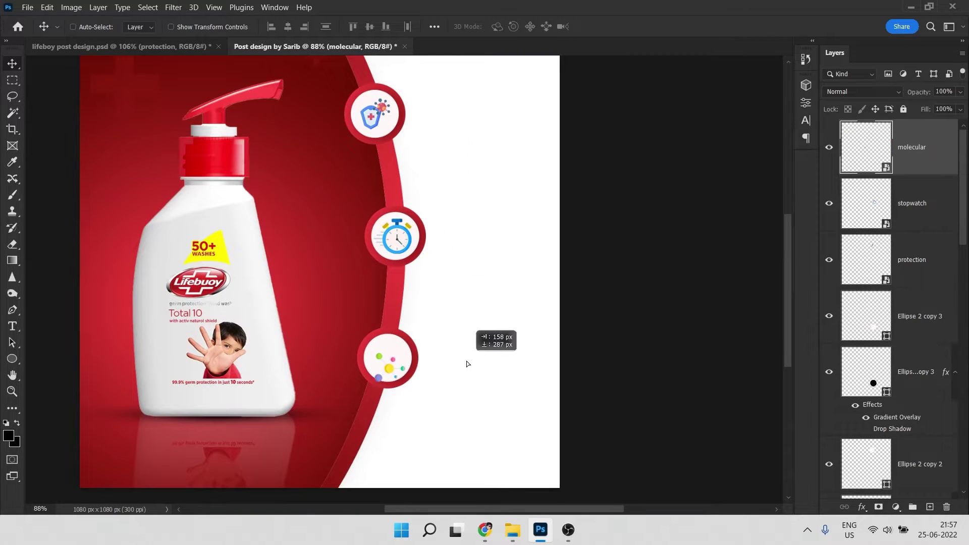
scroll(383, 314, "down", 3)
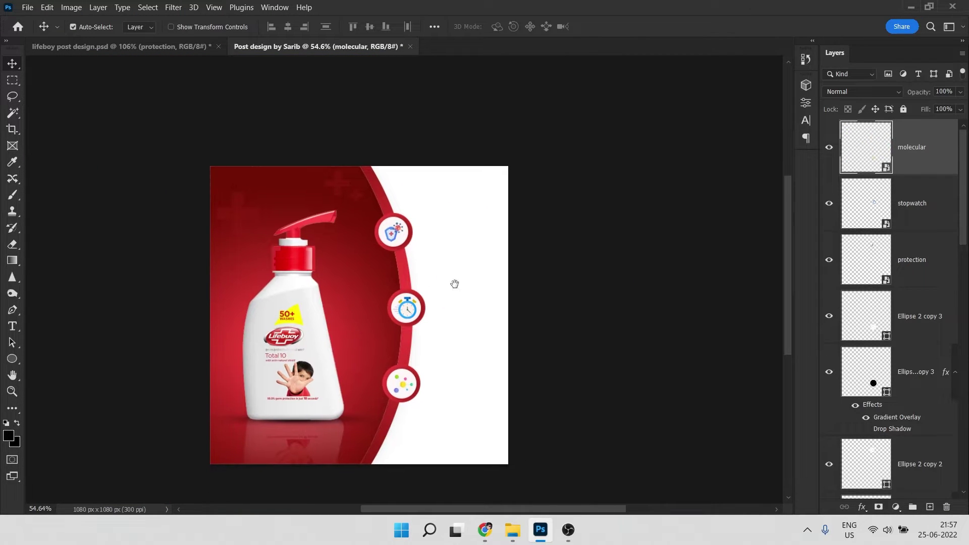
left_click(635, 273)
scroll(404, 231, "up", 2)
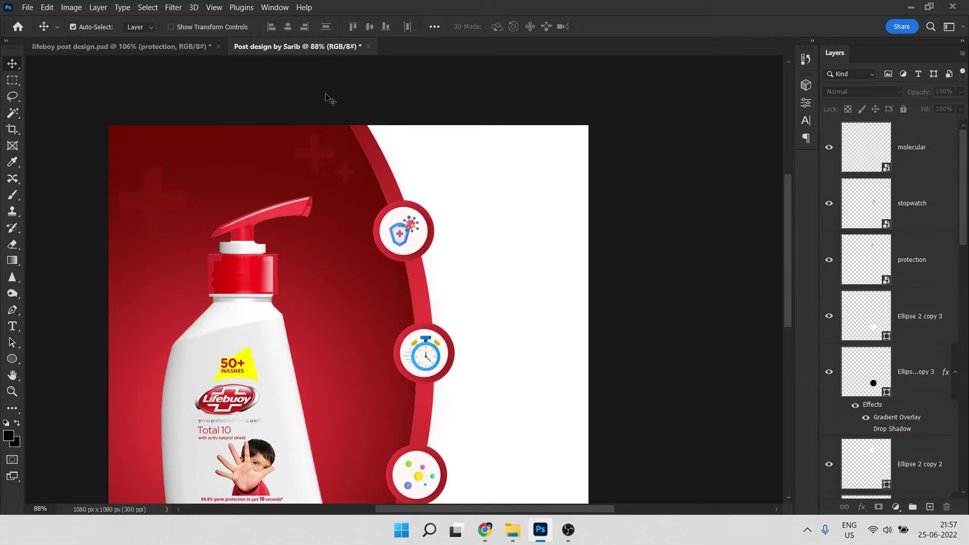
Copy the three benefit text layers from lifeboy post design.psd into the new post beside the icon circles
left_click(183, 50)
left_click_drag(484, 186, 412, 137)
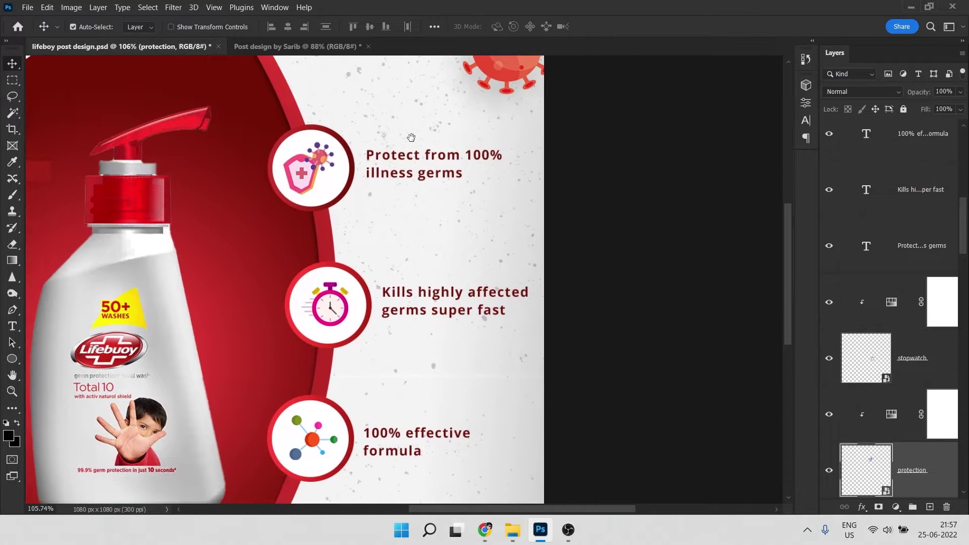
left_click(423, 166)
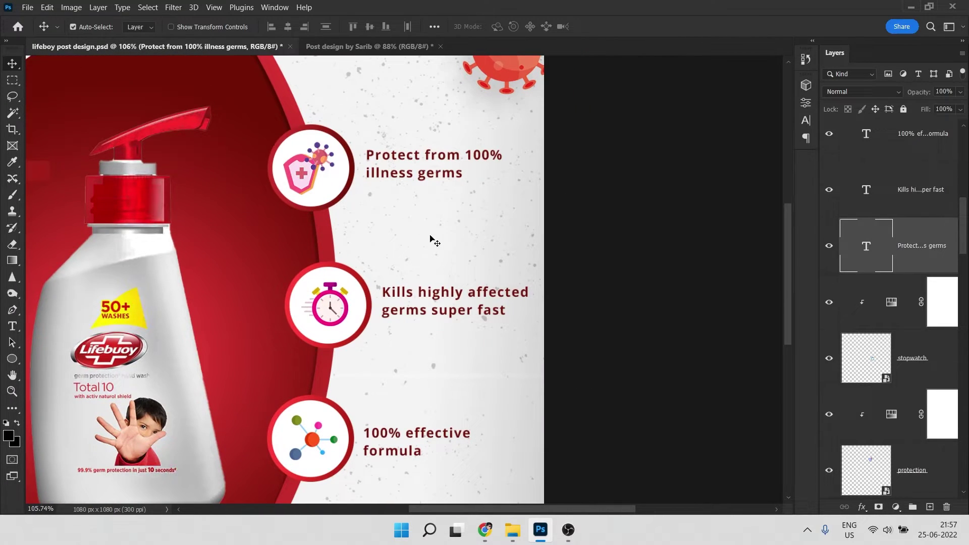
left_click(423, 301, "shift")
left_click(388, 439, "shift")
left_click_drag(416, 268, 496, 218)
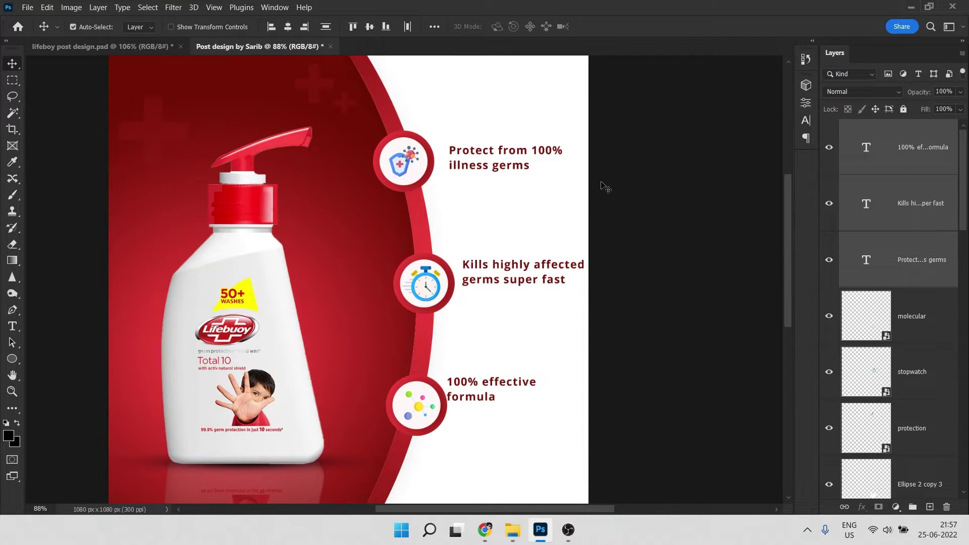
Apply dark red 751306 as the text colour of "Protect from 100% illness germs"
double_click(477, 159)
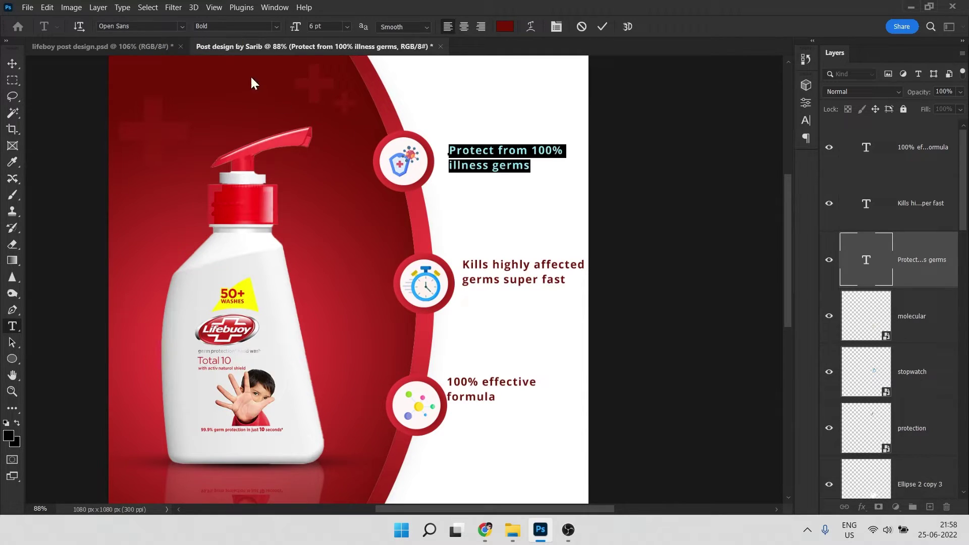
left_click(503, 26)
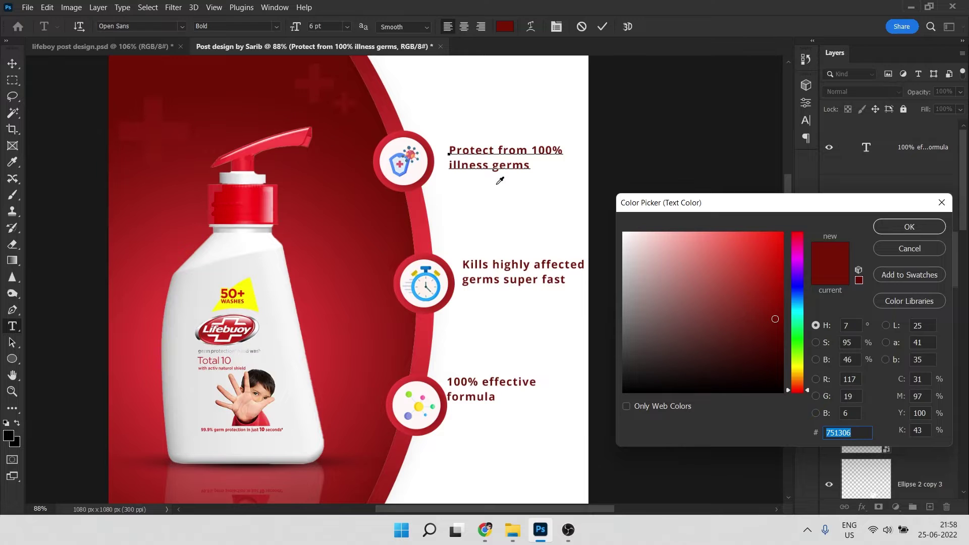
left_click(881, 223)
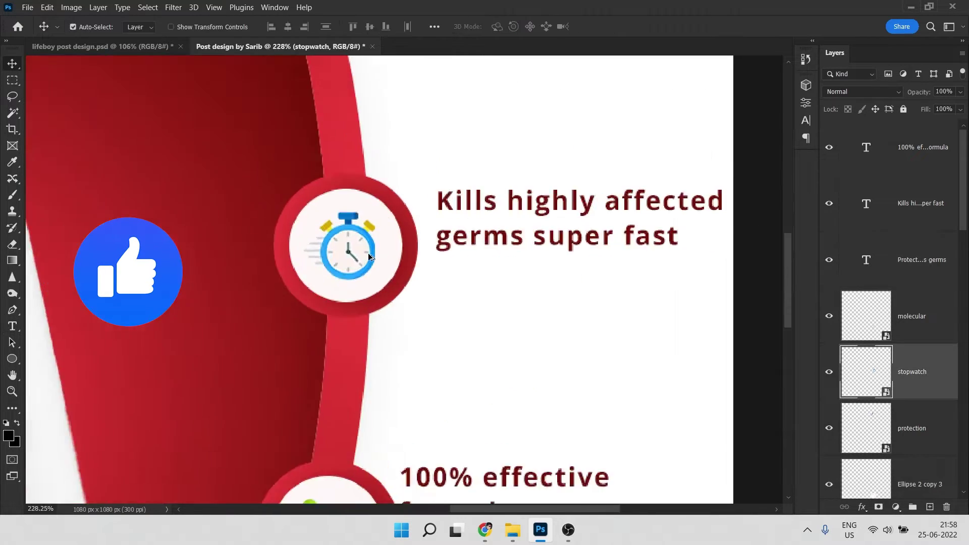
Adjust the stopwatch and molecular icons within their circles and shift "100% effective formula" clear of the lower circle
scroll(373, 252, "down", 3)
left_click_drag(385, 253, 384, 236)
left_click_drag(375, 463, 370, 368)
left_click(370, 368)
left_click_drag(372, 313, 373, 290)
left_click_drag(421, 339, 432, 339)
scroll(432, 338, "down", 5)
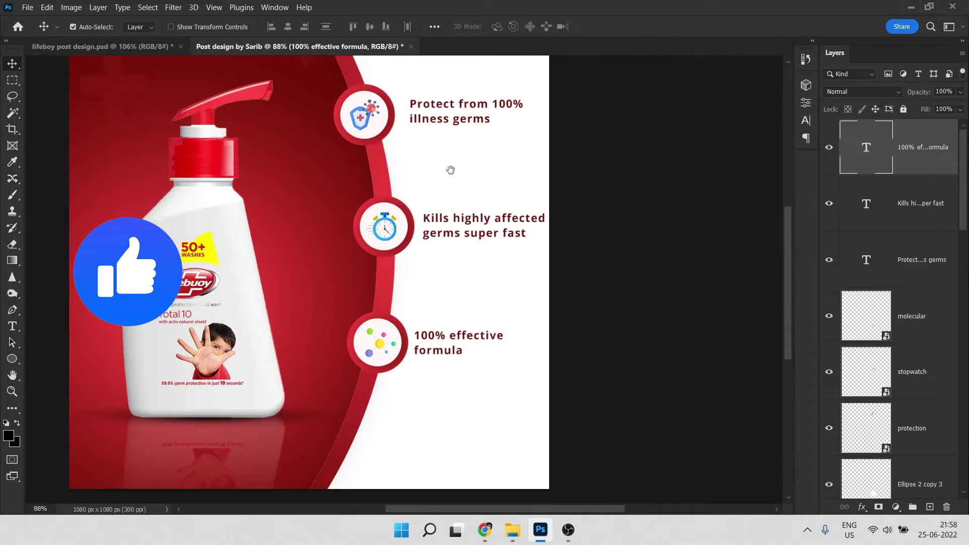
Identify the white Background layer by toggling its visibility and duplicate it
left_click(523, 171)
scroll(529, 174, "down", 4)
scroll(427, 199, "up", 2)
left_click(633, 250)
scroll(866, 353, "down", 10)
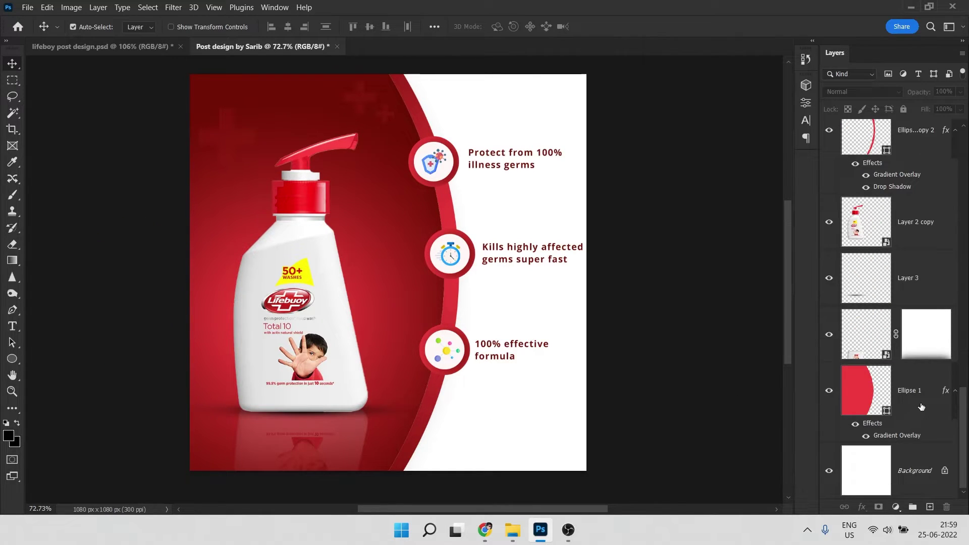
left_click(864, 472)
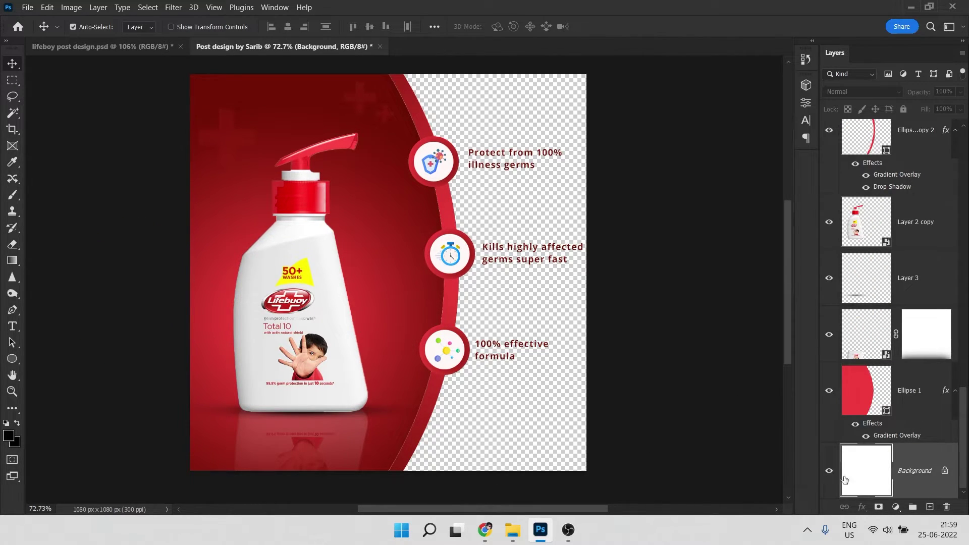
left_click(830, 470)
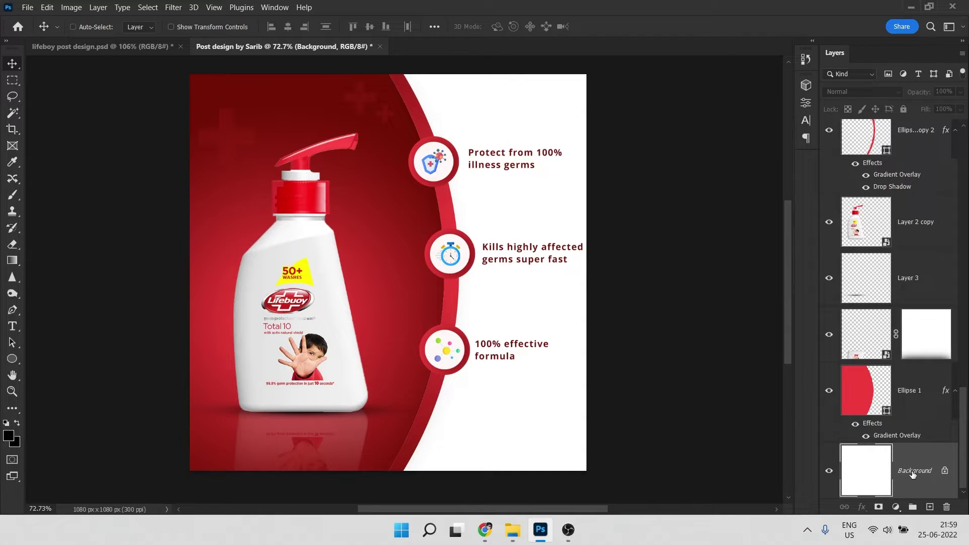
key("ctrl+j")
scroll(893, 492, "down", 2)
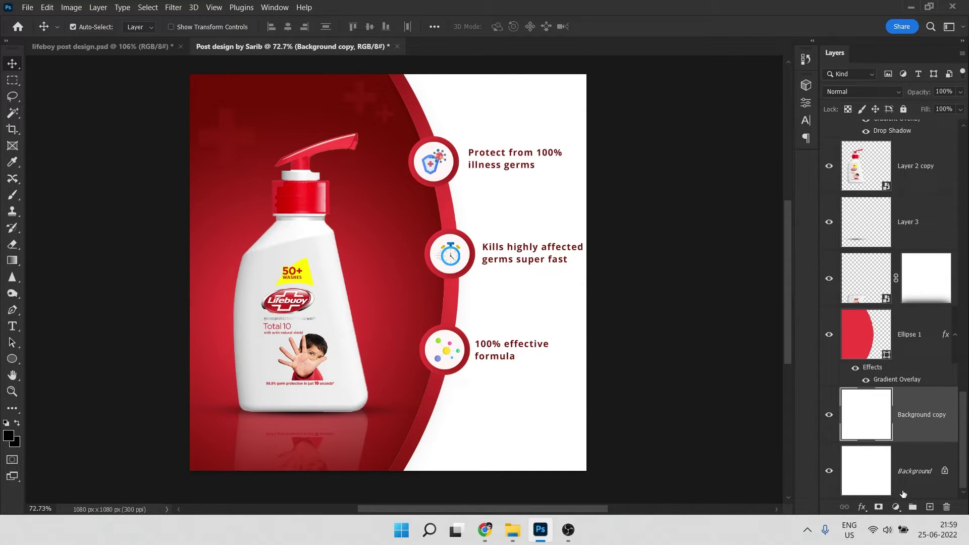
Add a Gradient Overlay to the Background copy layer using the black-to-white preset from Basics
left_click(864, 508)
left_click(892, 467)
left_click_drag(597, 177, 695, 214)
left_click(779, 291)
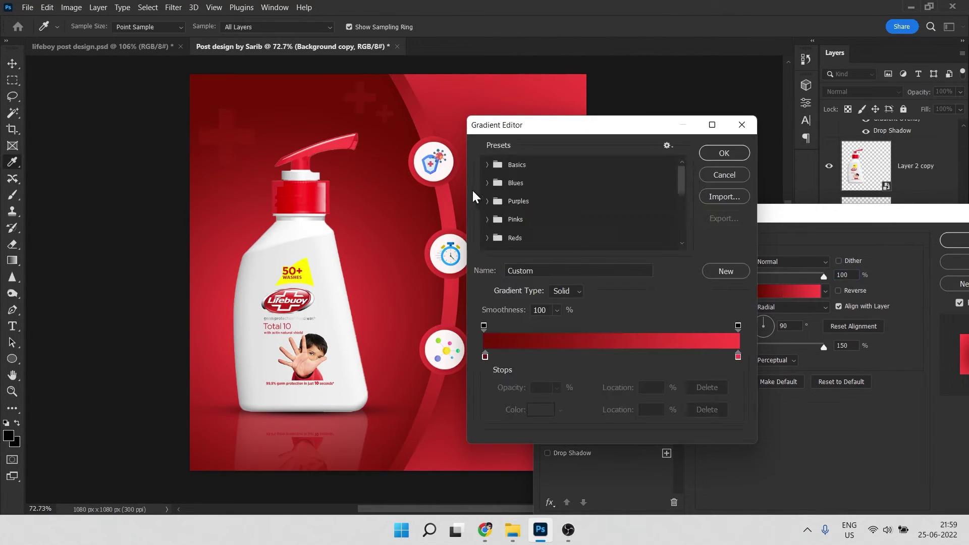
left_click(488, 165)
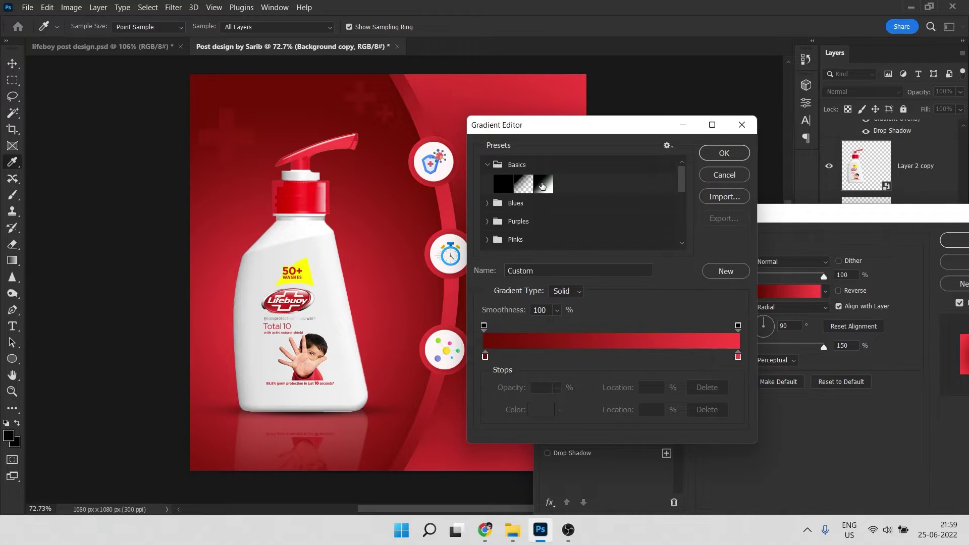
left_click(542, 185)
left_click(727, 155)
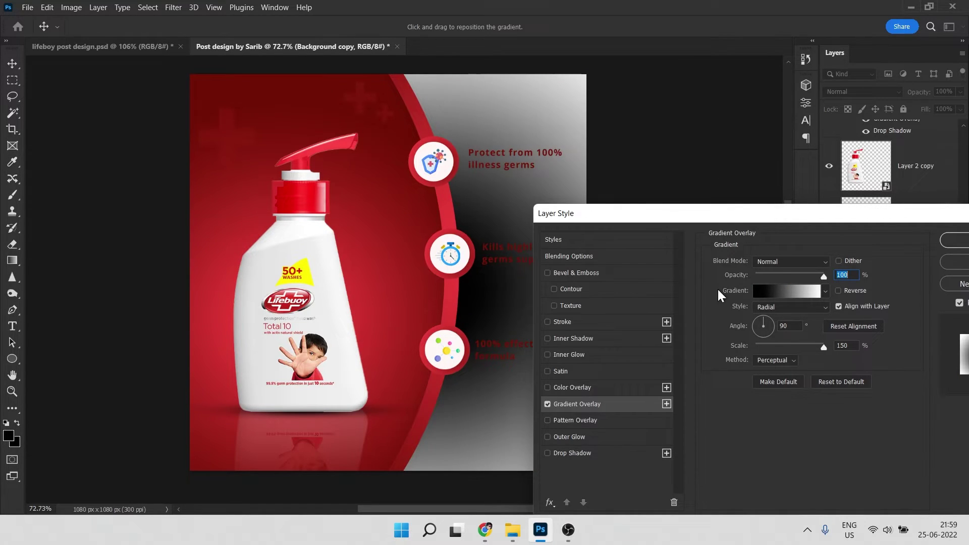
Set the gradient overlay to Linear style with an angle of 0°
left_click(785, 309)
left_click(771, 317)
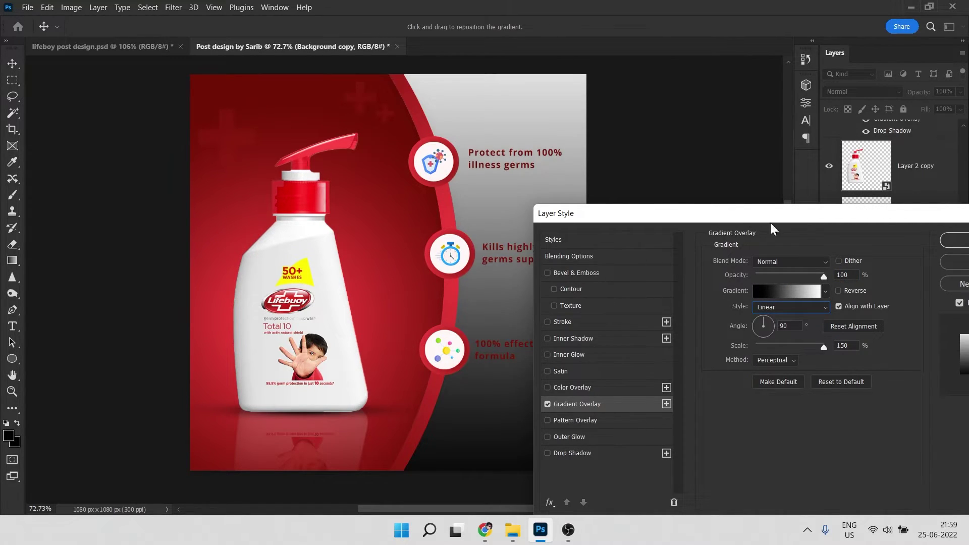
double_click(783, 325)
type("5")
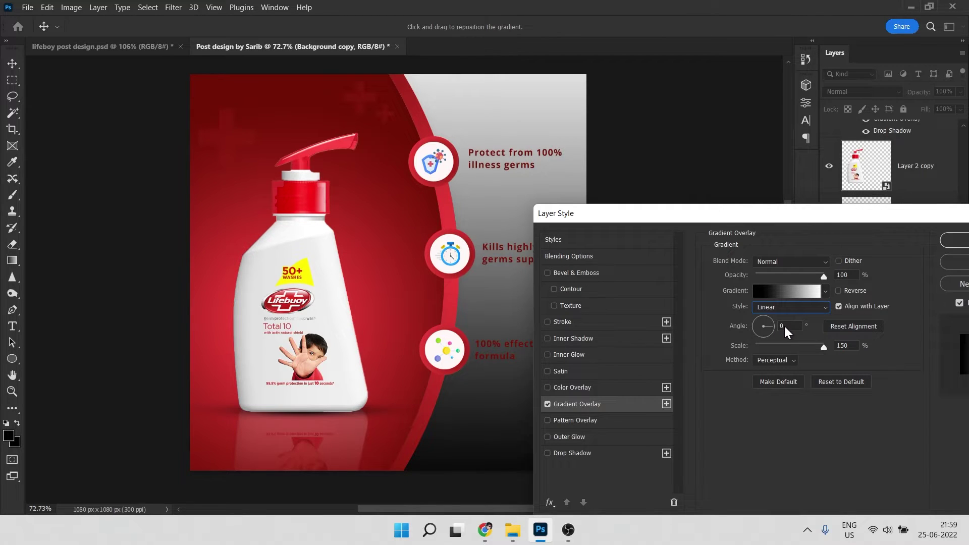
key("Return")
left_click_drag(380, 260, 383, 262)
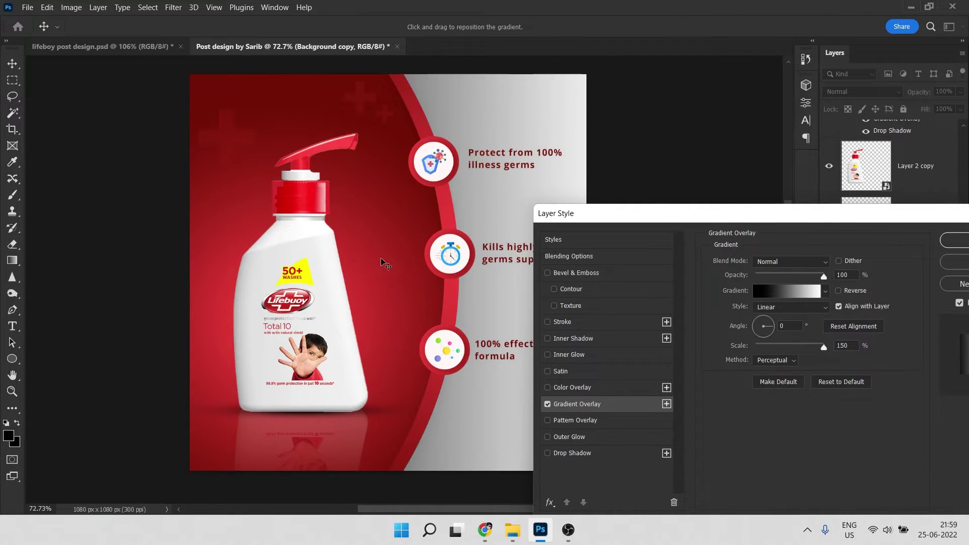
Set the gradient overlay's scale to 76% and reposition the gradient across the white area
left_click_drag(808, 346, 771, 346)
left_click_drag(536, 391, 561, 390)
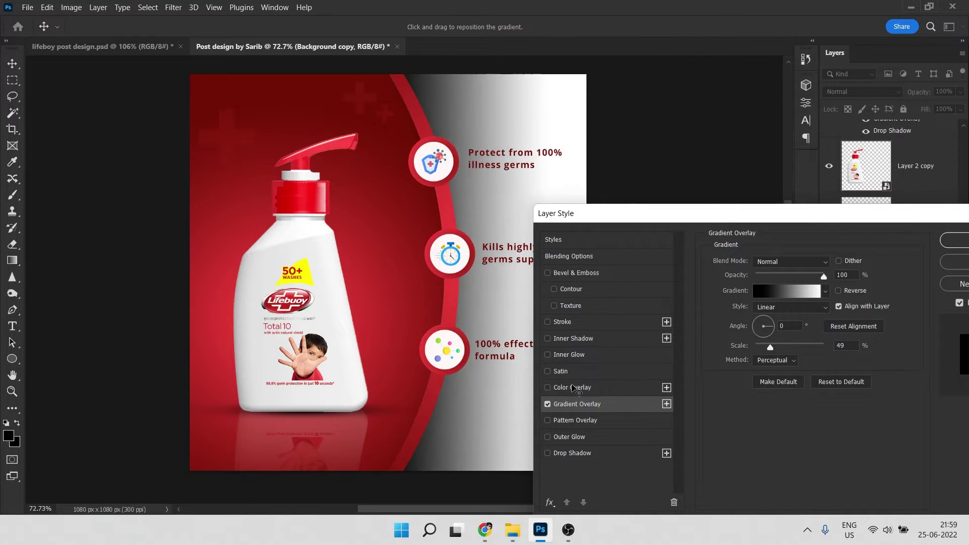
left_click_drag(771, 348, 786, 348)
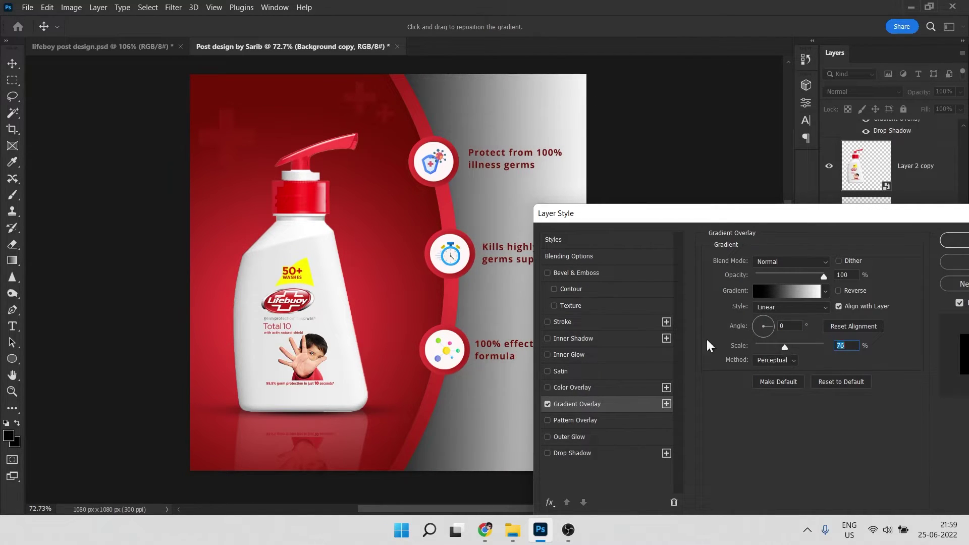
left_click_drag(489, 365, 479, 365)
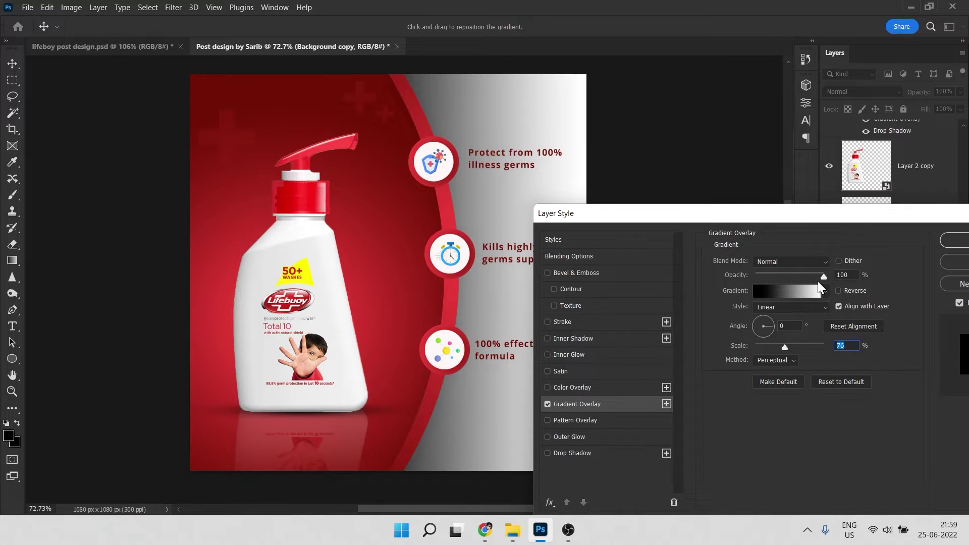
Reduce the gradient overlay to 15% opacity, reverse it, and shift it so the grey shading falls along the right edge
left_click_drag(780, 278, 765, 277)
left_click(839, 291)
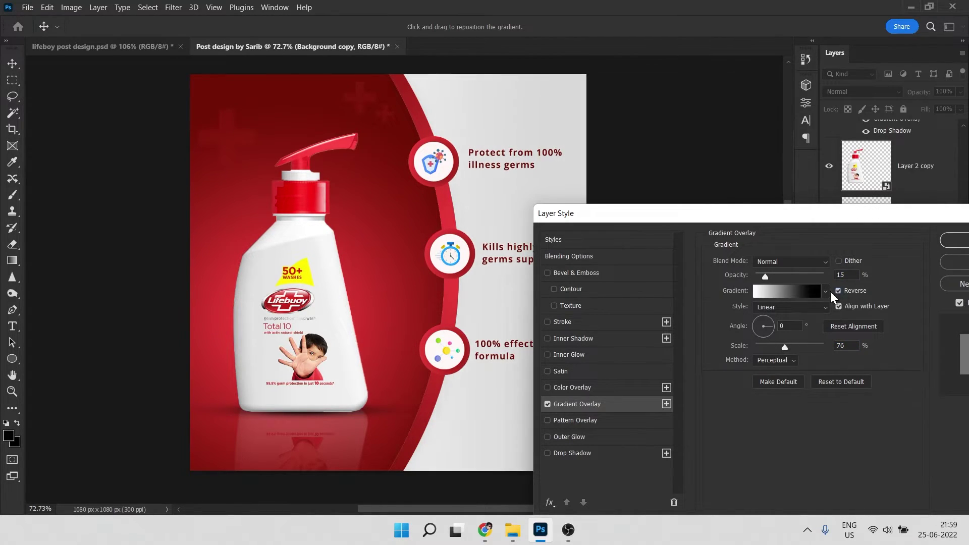
left_click_drag(486, 357, 551, 356)
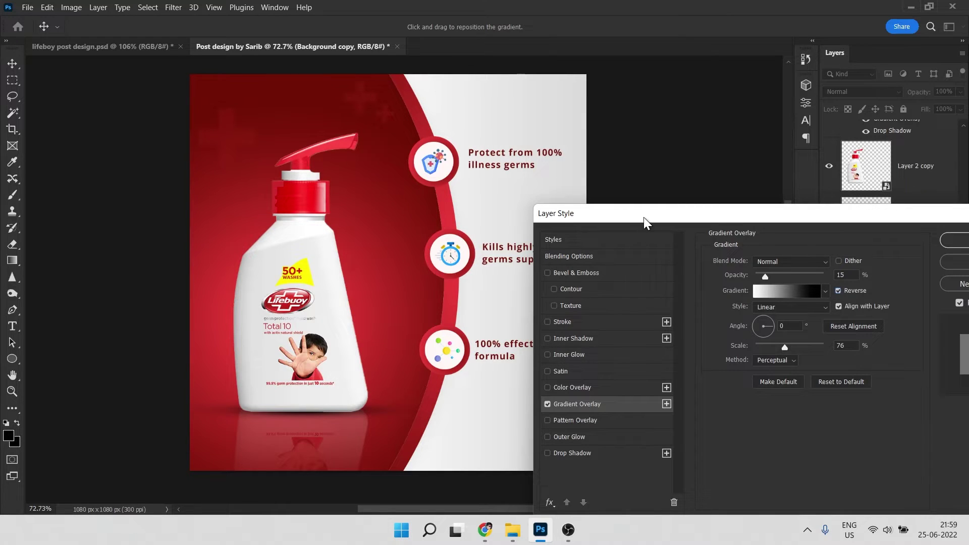
left_click_drag(648, 224, 744, 223)
left_click_drag(480, 281, 571, 286)
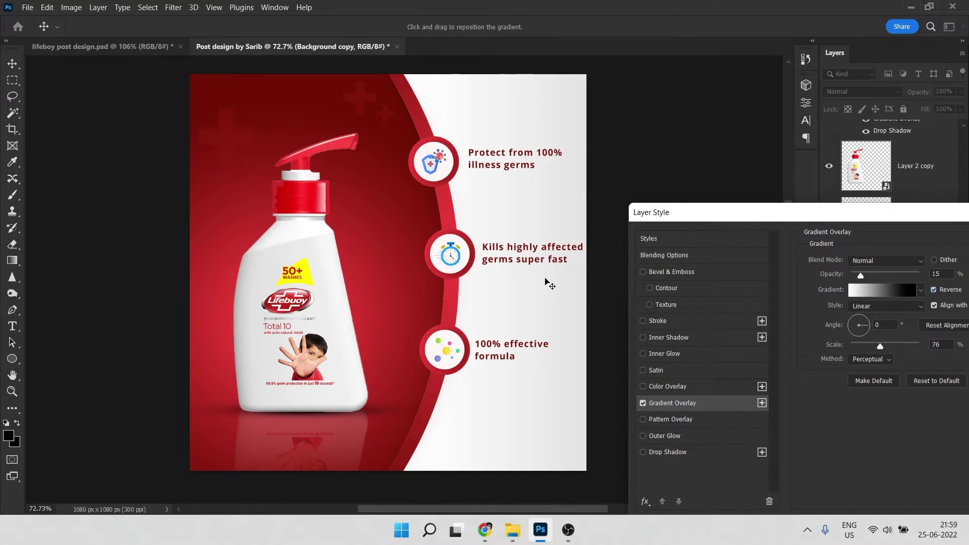
left_click_drag(867, 209, 732, 214)
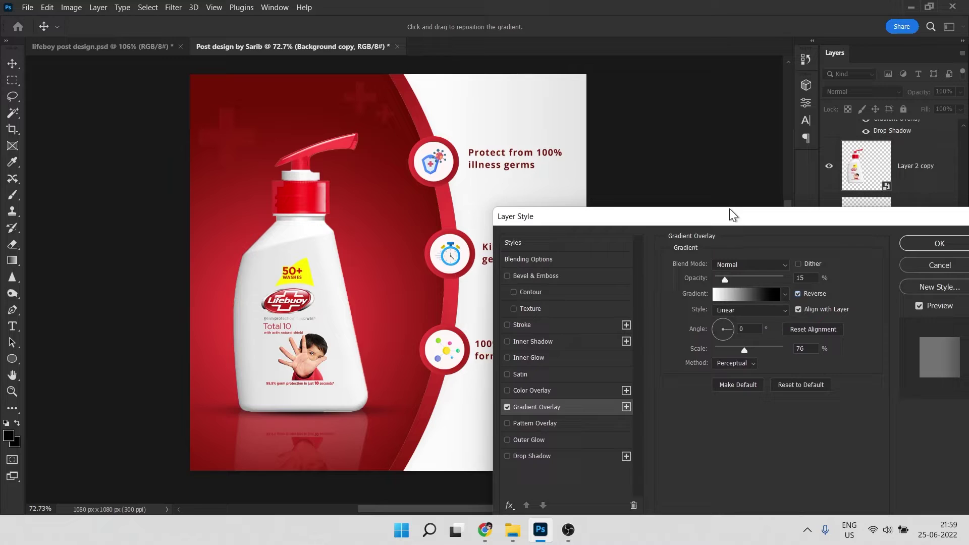
left_click(928, 241)
Switch to Chrome, search Google Images for "texture" and copy the white Freepik image with black speckles
scroll(516, 251, "down", 3)
key("alt+Tab")
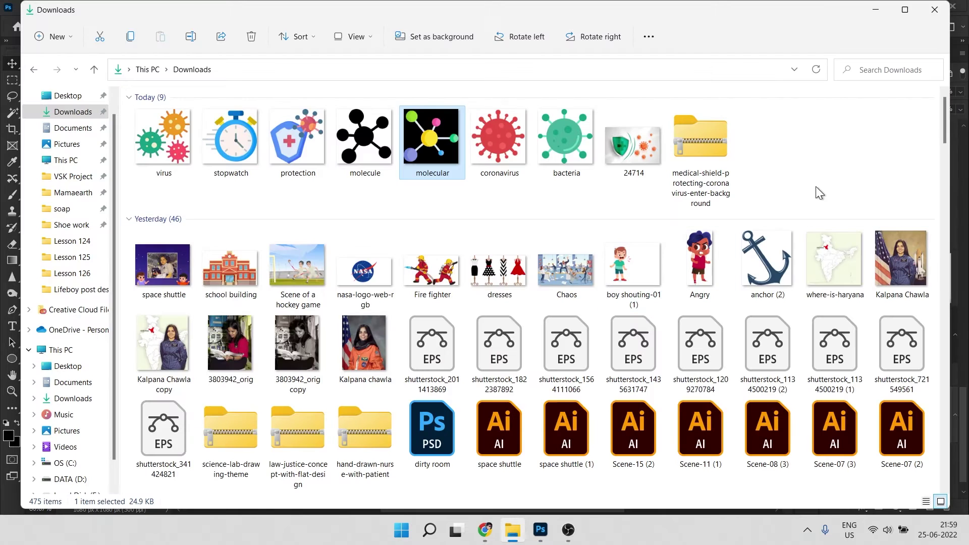
left_click(838, 133)
key("alt")
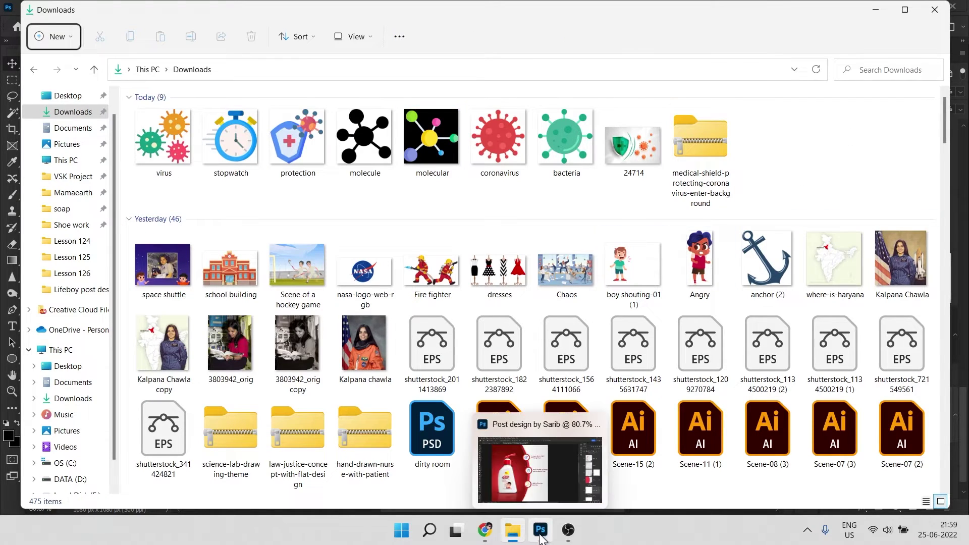
left_click(485, 529)
left_click(650, 7)
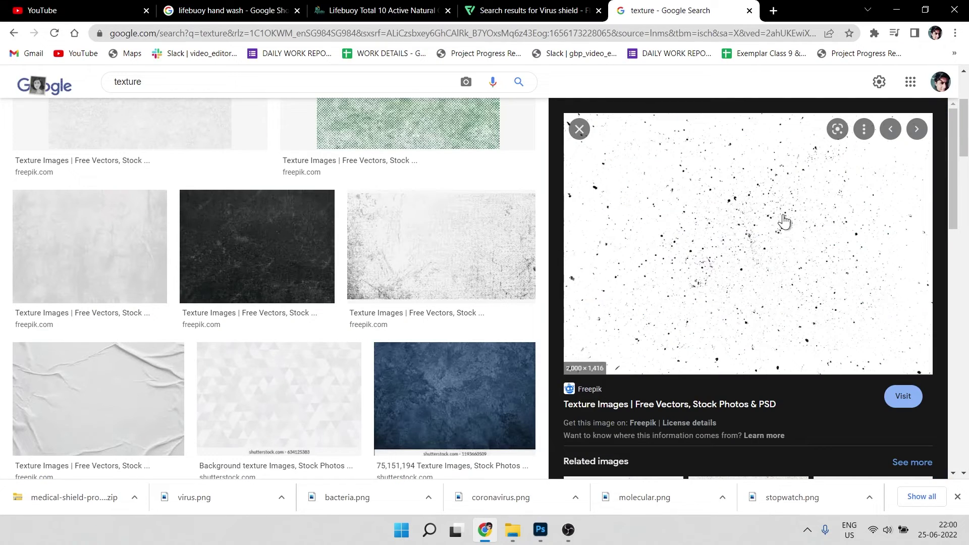
right_click(724, 195)
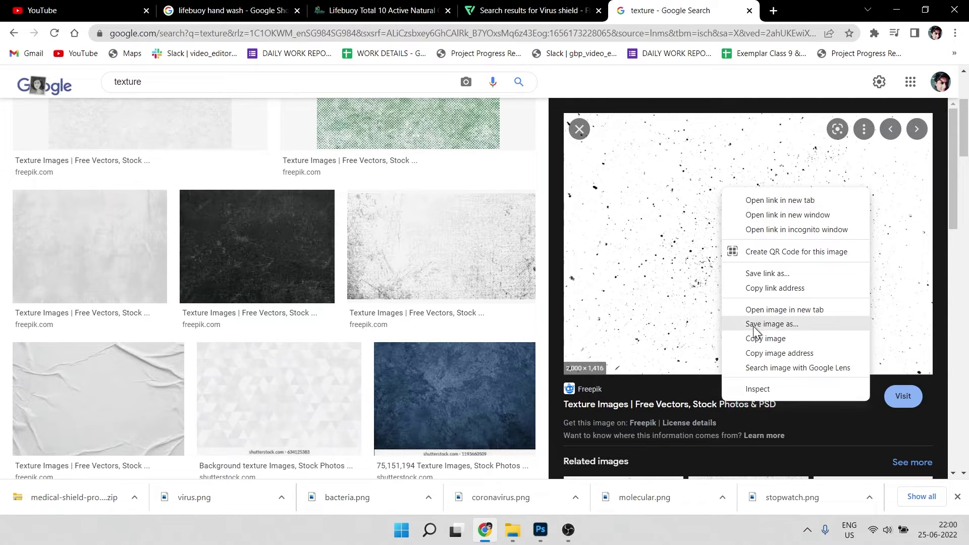
left_click(740, 343)
Switch back to Photoshop and paste the speckle texture directly above the Background copy layer
key("alt+Tab")
left_click(540, 530)
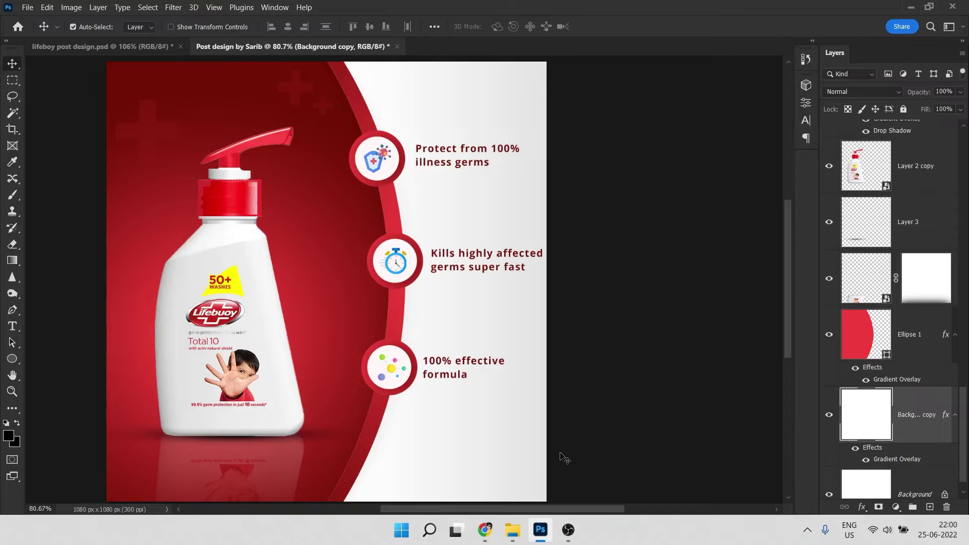
key("ctrl+v")
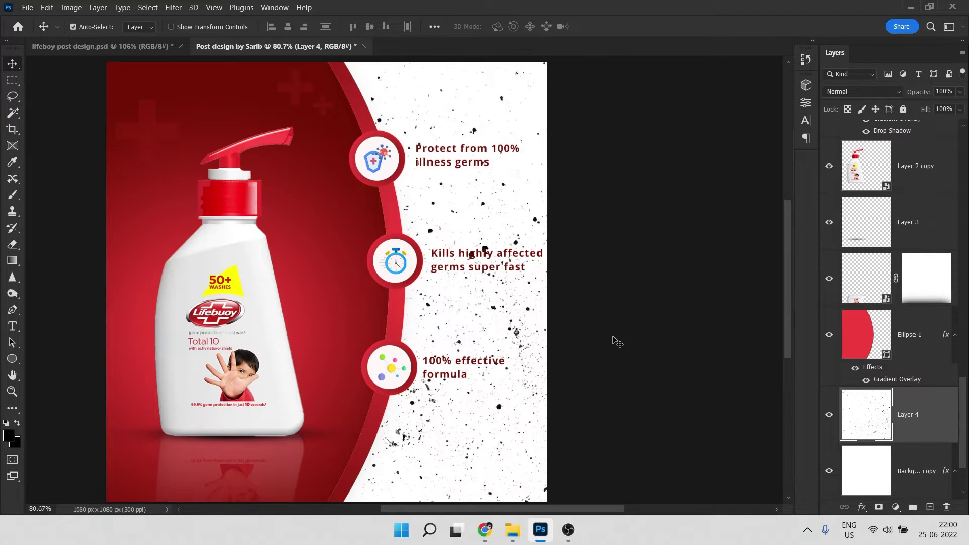
Scale the speckle texture down over the upper white area and duplicate it over the lower white area
key("ctrl+t")
key("ctrl+0")
left_click_drag(776, 468, 524, 288)
left_click_drag(487, 259, 584, 259)
key("Return")
scroll(584, 260, "up", 4)
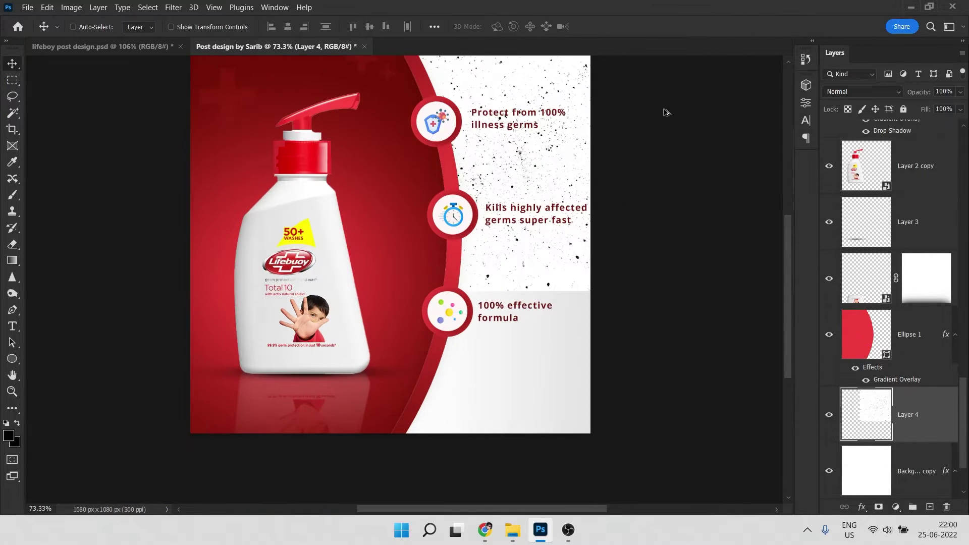
left_click_drag(666, 112, 661, 372, "alt")
Set both speckle texture layers to 50% opacity with the Multiply blend mode
left_click(913, 467, "shift")
scroll(913, 422, "down", 2)
left_click(944, 92)
type("50")
left_click(858, 91)
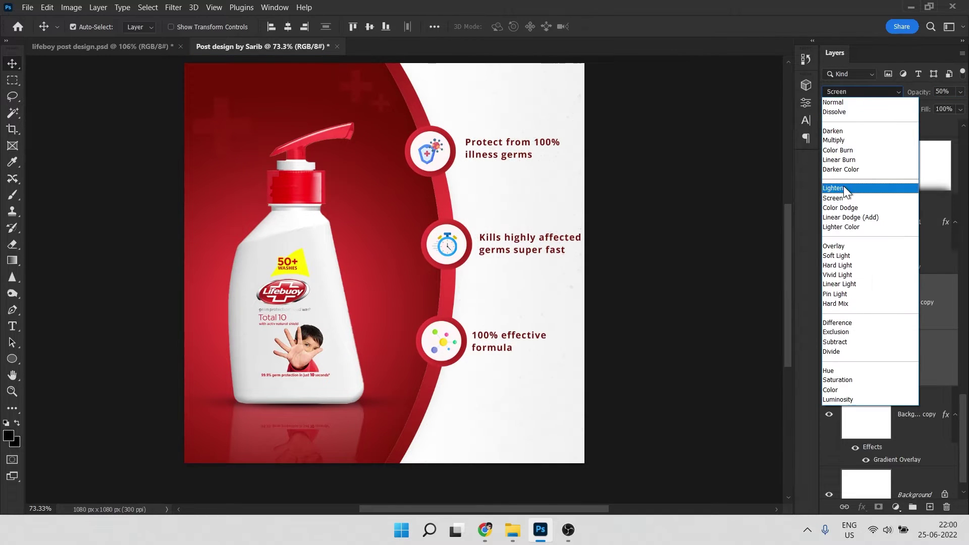
left_click(851, 140)
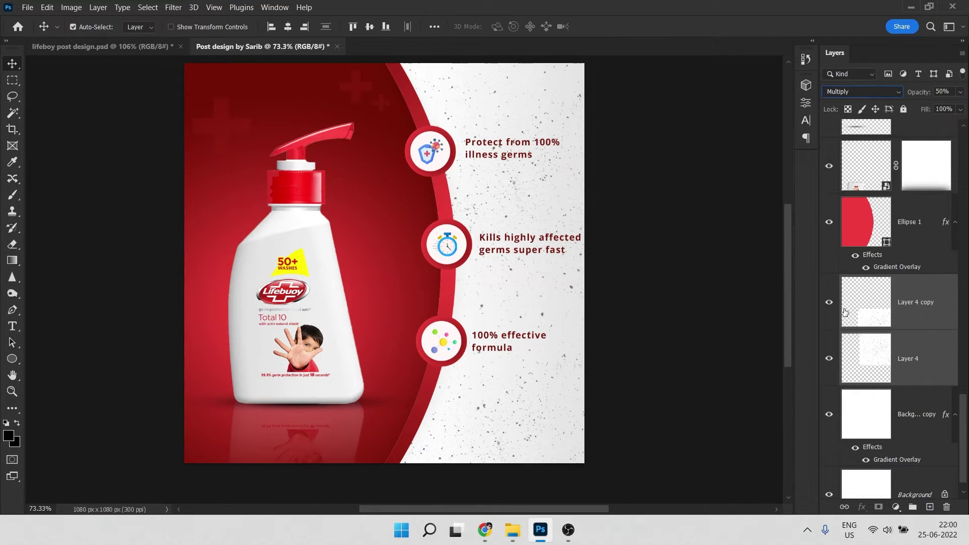
Scale both texture layers down to fit the white side of the post and set their opacity to 30%
key("ctrl+t")
key("ctrl+0")
left_click_drag(642, 464, 587, 391)
left_click_drag(560, 310, 577, 307)
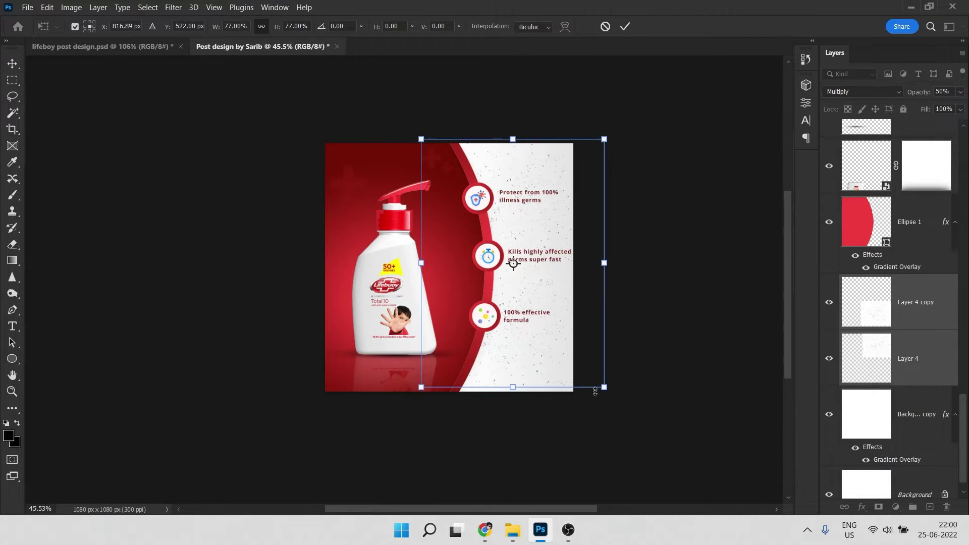
left_click_drag(606, 390, 613, 400)
key("Return")
key("3")
Select the design elements without the texture and Background copy layers, and shift them slightly left for a wider right margin
scroll(539, 259, "up", 2)
left_click_drag(189, 83, 533, 408)
left_click_drag(533, 408, 490, 498)
left_click(910, 419, "ctrl")
left_click(906, 359, "ctrl")
left_click(901, 308, "ctrl")
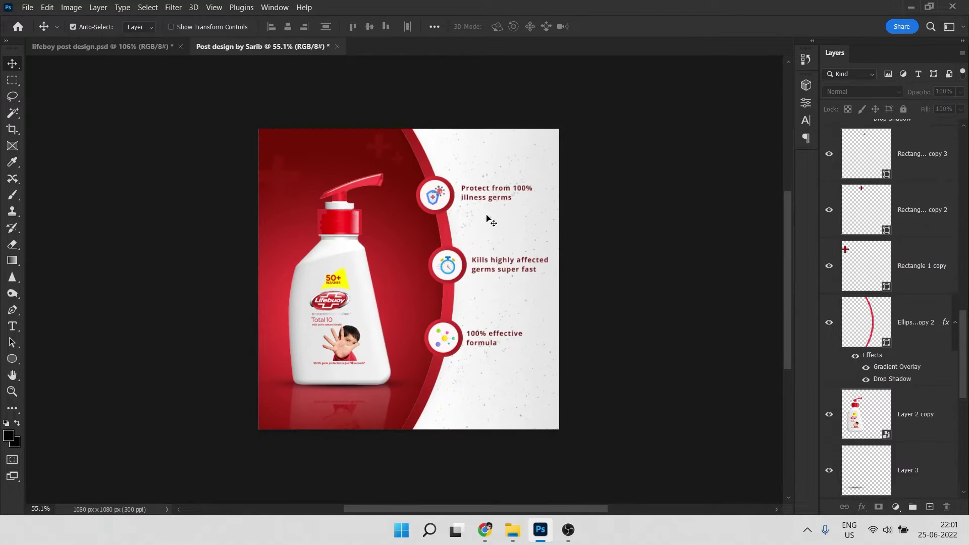
Examine the protection and stopwatch icons and the bottle's pump up close
scroll(438, 212, "up", 4)
scroll(452, 219, "up", 4)
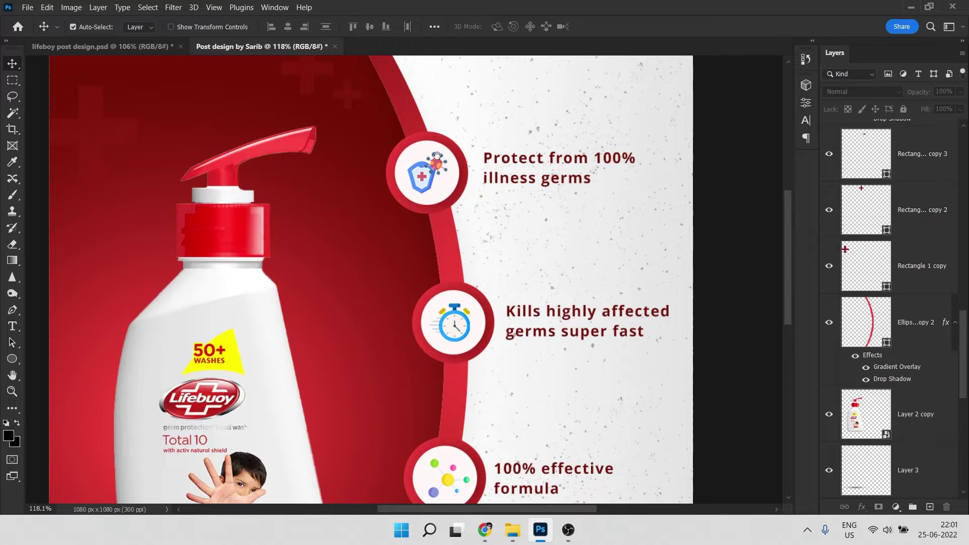
scroll(429, 218, "up", 4)
left_click(396, 213)
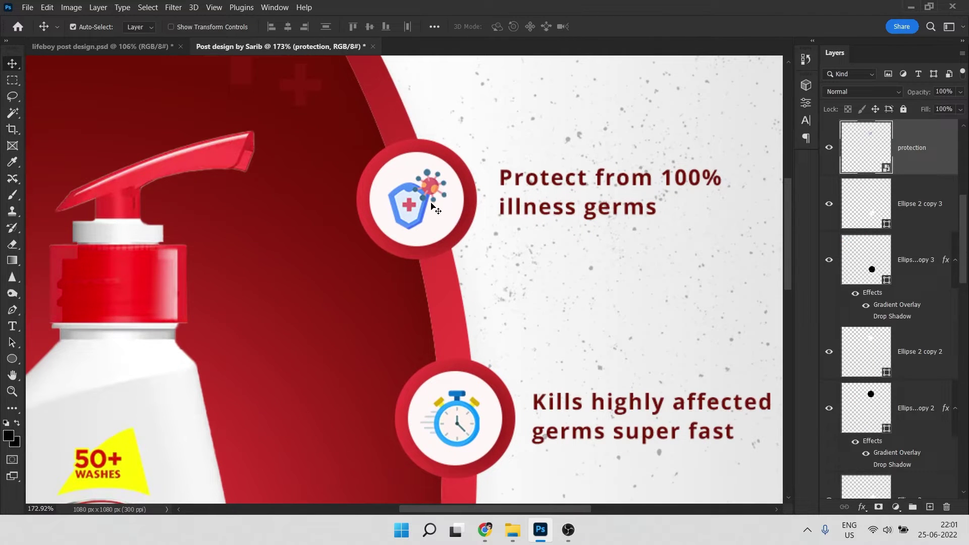
scroll(434, 207, "down", 4)
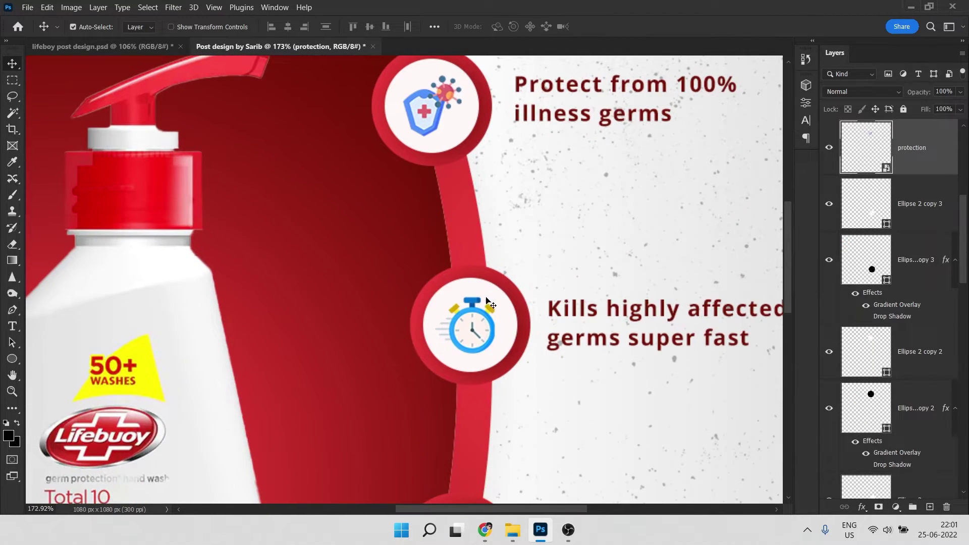
scroll(492, 326, "down", 3)
left_click_drag(332, 228, 383, 292)
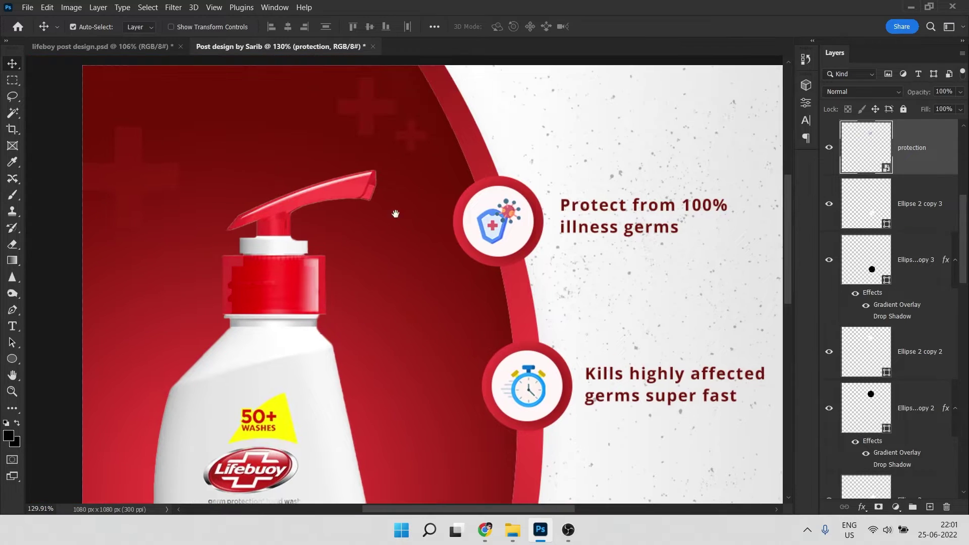
scroll(493, 230, "up", 3)
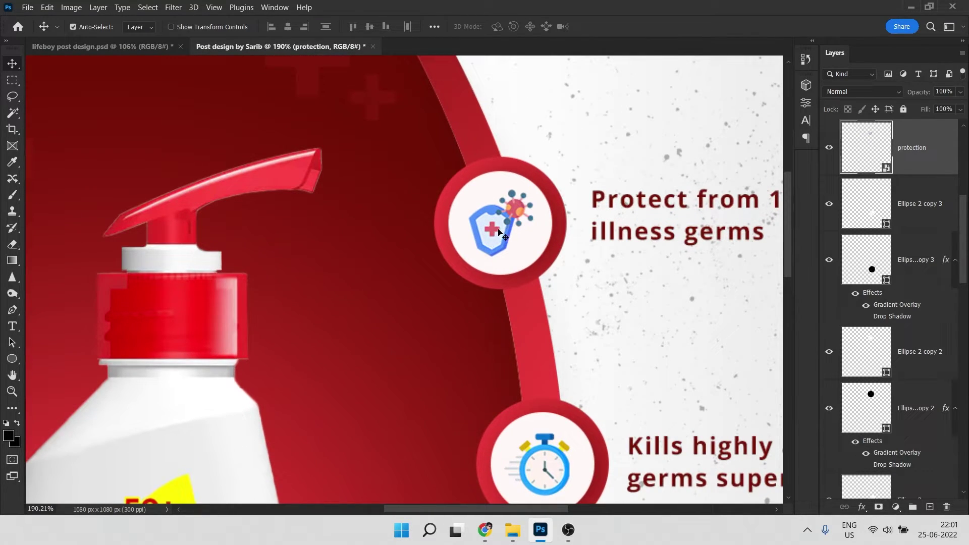
Add a Hue/Saturation adjustment clipped to the protection layer and shift the Blues hue towards pink
left_click(829, 147)
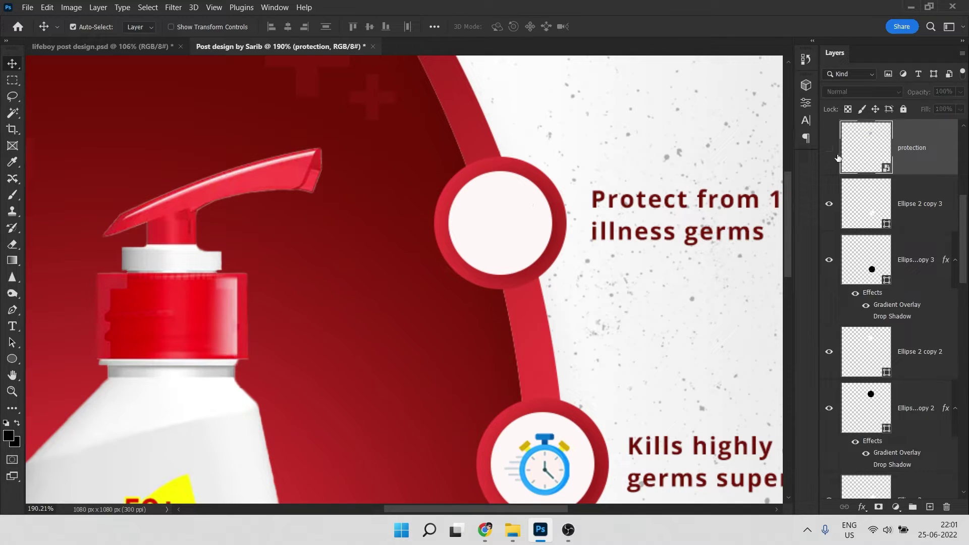
left_click(829, 148)
left_click(894, 508)
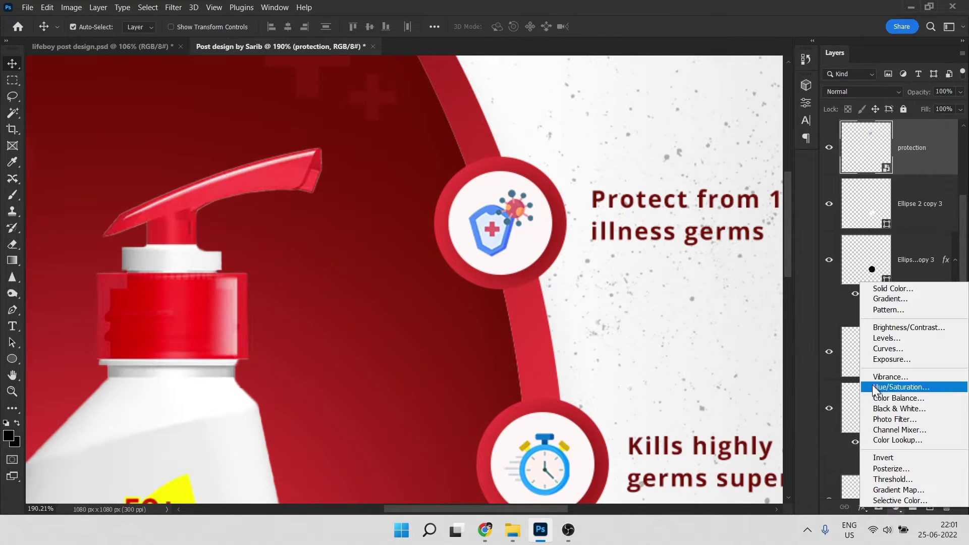
left_click(903, 388)
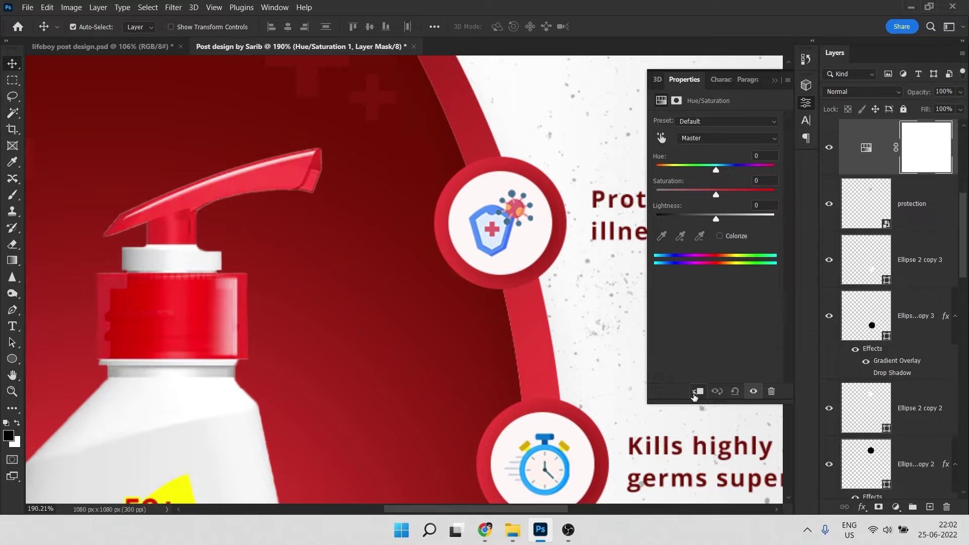
left_click(694, 393)
left_click(703, 139)
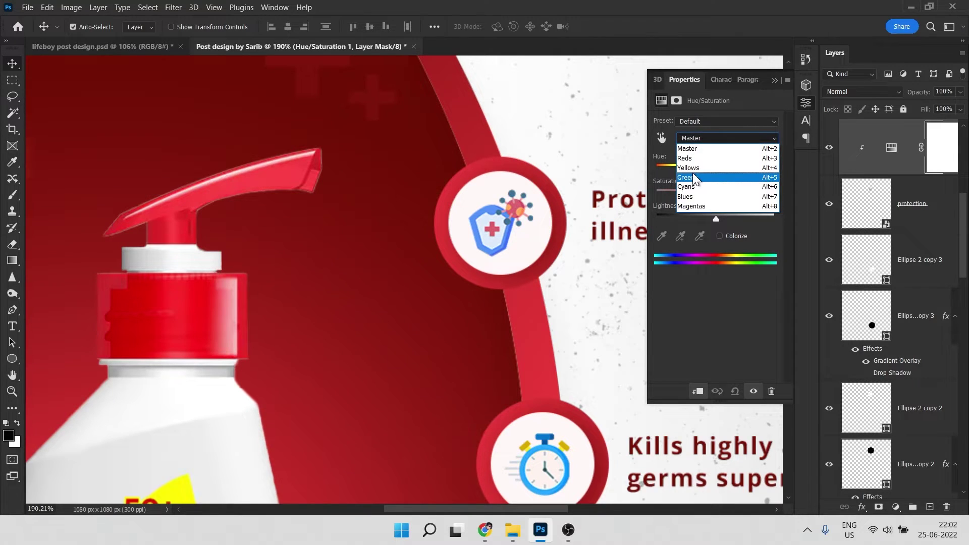
left_click(687, 196)
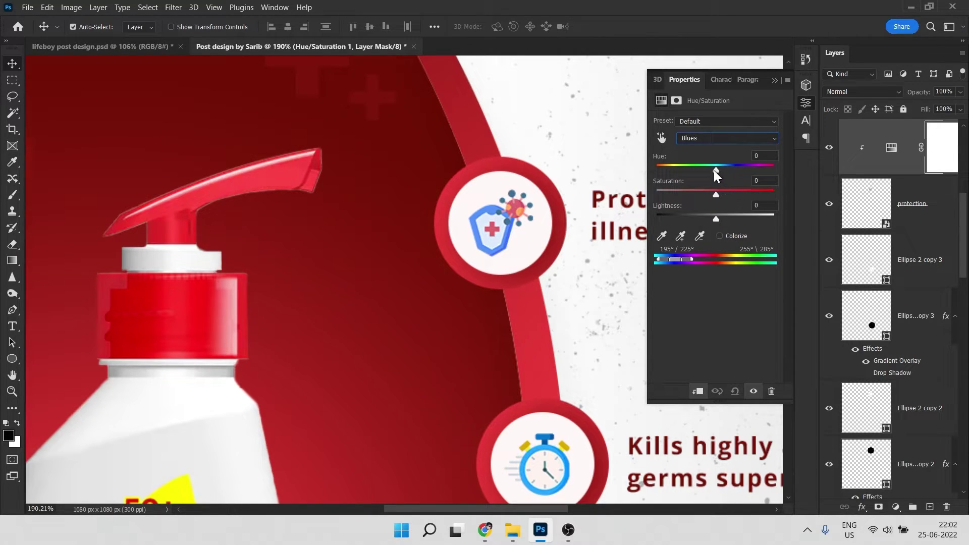
left_click_drag(713, 171, 775, 175)
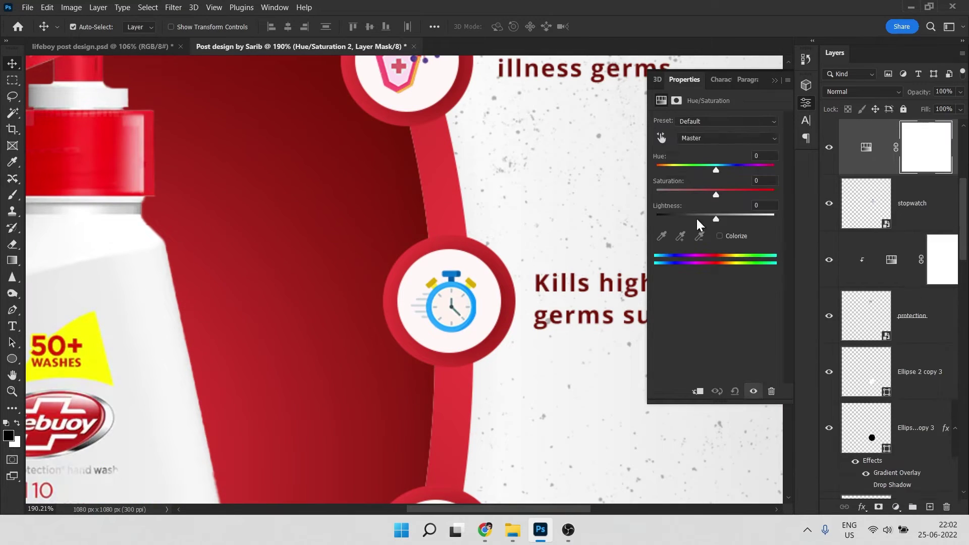
In the stopwatch's Hue/Saturation adjustment, shift the Cyans hue towards magenta and slightly lower the lightness
left_click(702, 138)
left_click(692, 185)
left_click_drag(715, 170, 775, 170)
left_click_drag(716, 219, 708, 219)
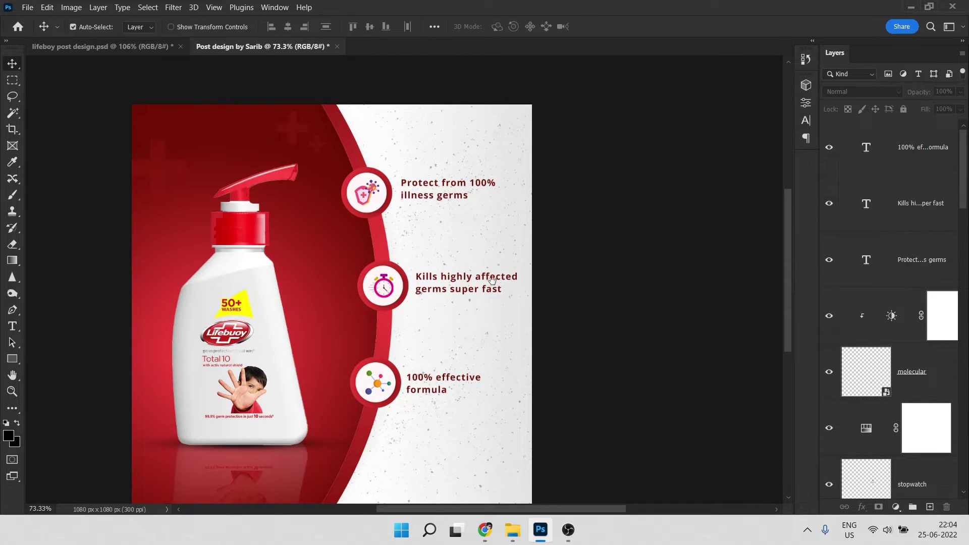
Cut the large central virus out of the 24714 image onto its own layer and delete the leftover rectangular crop
left_click_drag(554, 291, 565, 263)
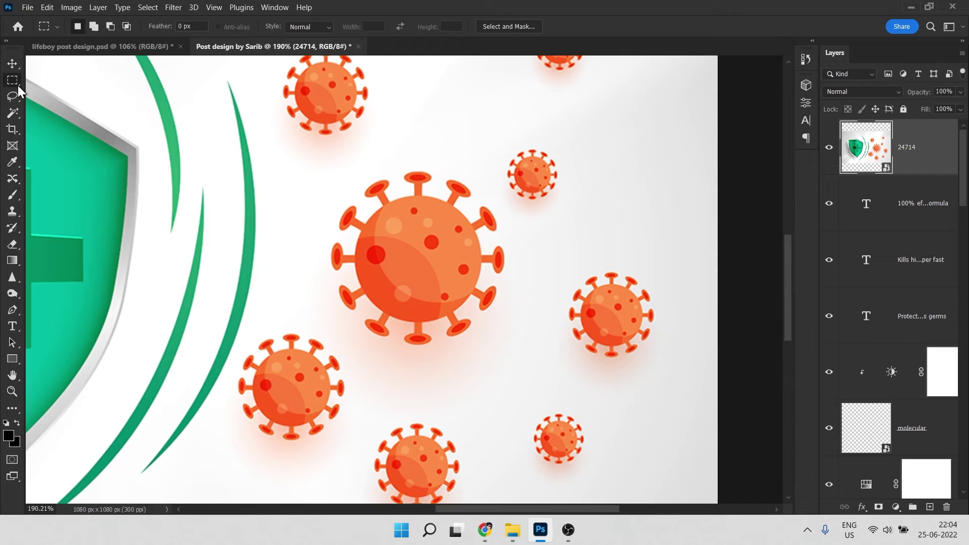
left_click_drag(320, 156, 515, 352)
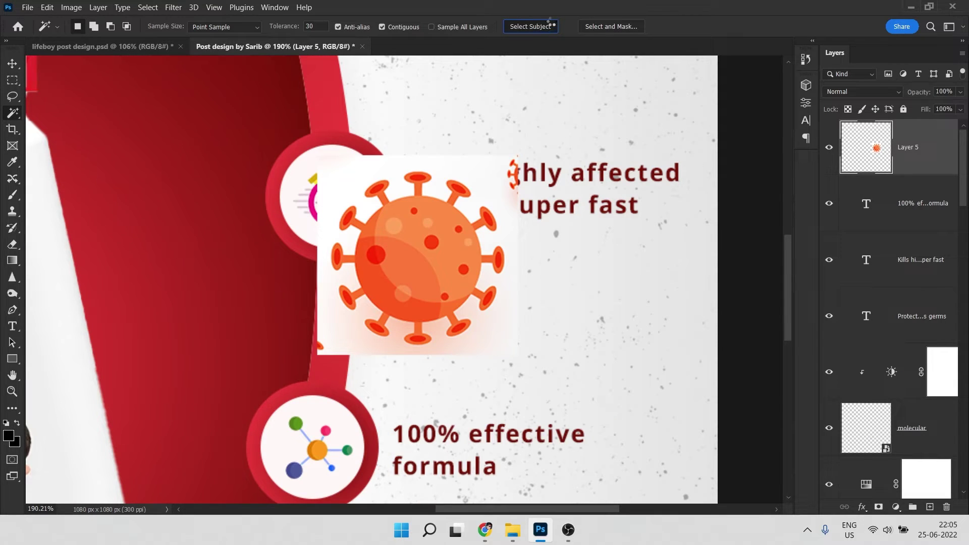
key("ctrl+j")
left_click(902, 207)
key("Delete")
left_click_drag(558, 227, 493, 308)
key("v")
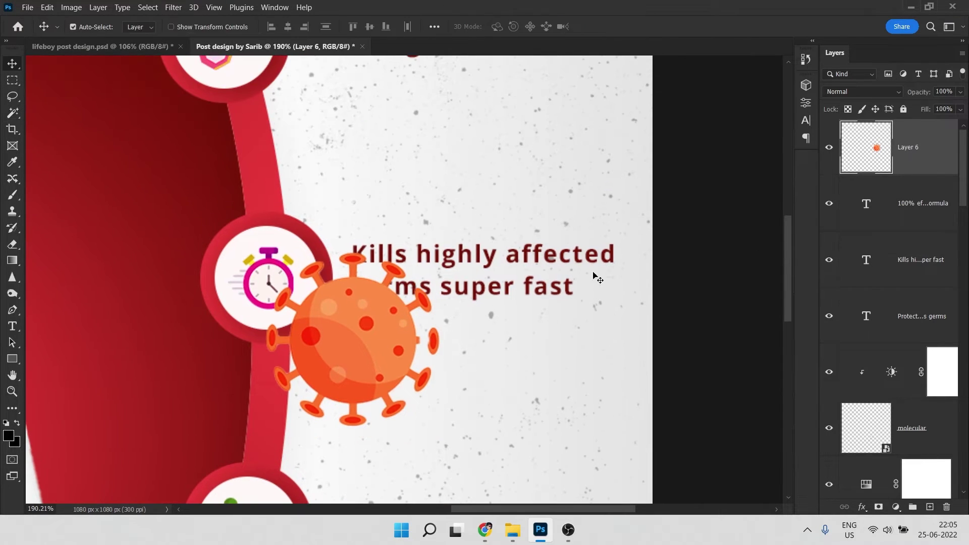
Place the virus at the post's upper right corner and recolour it with clipped Hue/Saturation: Hue -13, Saturation -20, Lightness -10
scroll(597, 278, "up", 3)
key("ctrl+0")
left_click(895, 506)
left_click(881, 389)
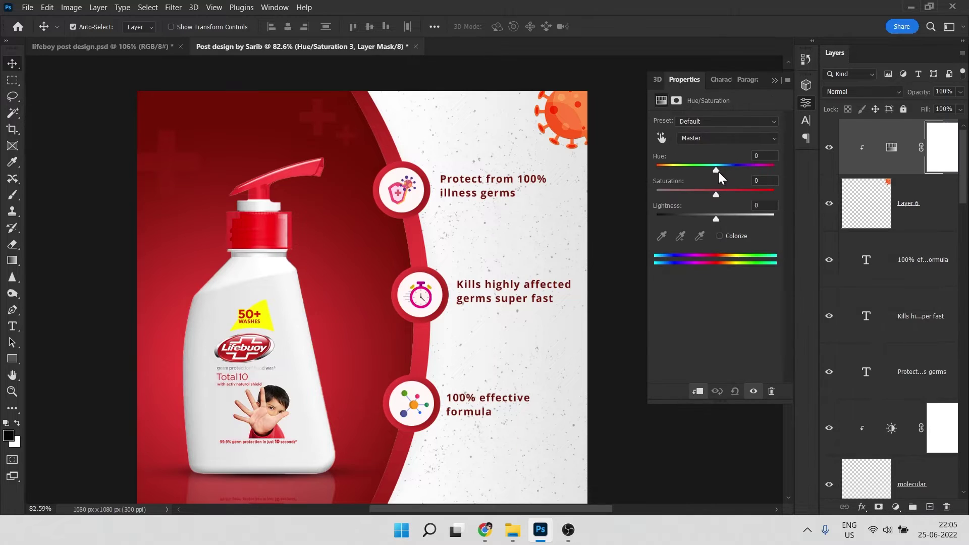
left_click_drag(718, 171, 710, 218)
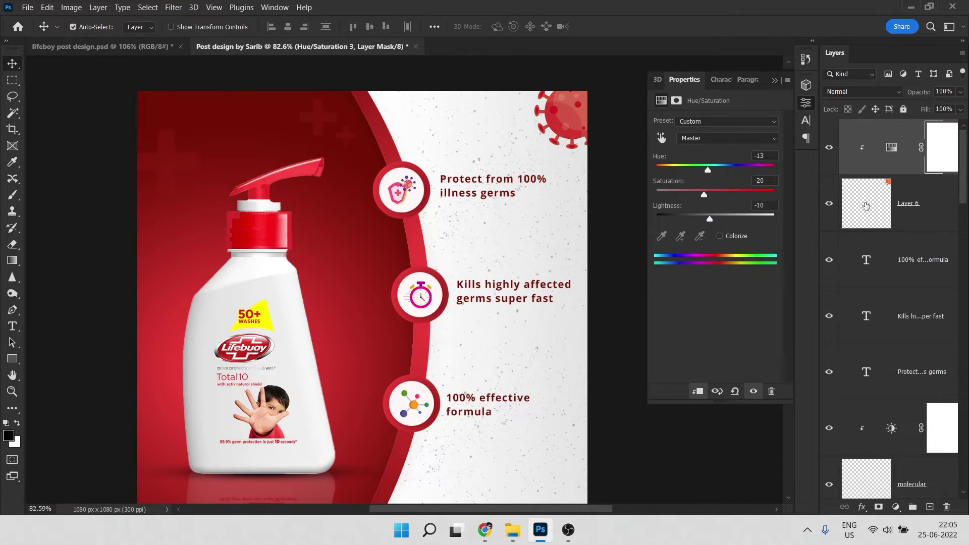
Give the virus layer a black Multiply drop shadow, adjusting the shadow's position and opacity
double_click(866, 205)
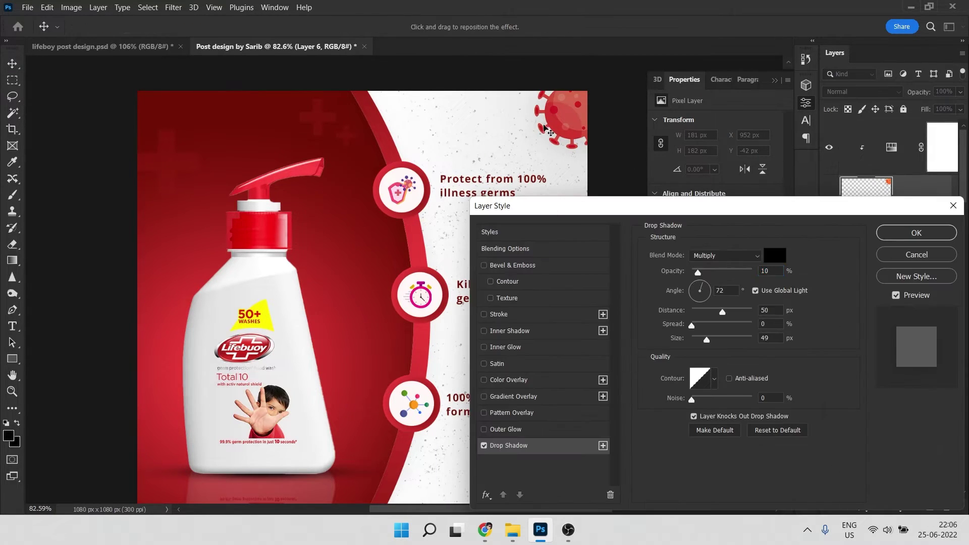
left_click_drag(548, 130, 548, 114)
left_click(705, 272)
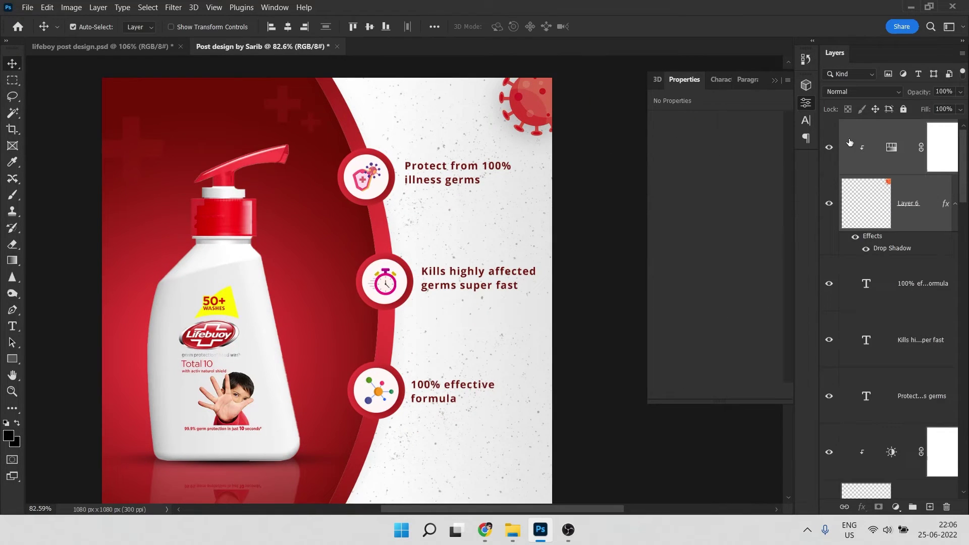
Place a copy of the recoloured virus at the lower right corner of the post and enlarge it
left_click_drag(513, 108, 552, 323)
key("ctrl+t")
left_click_drag(535, 292, 549, 277)
key("Return")
Duplicate the two plus signs in gray at the bottom of the white area and flip them horizontally
scroll(467, 379, "down", 4)
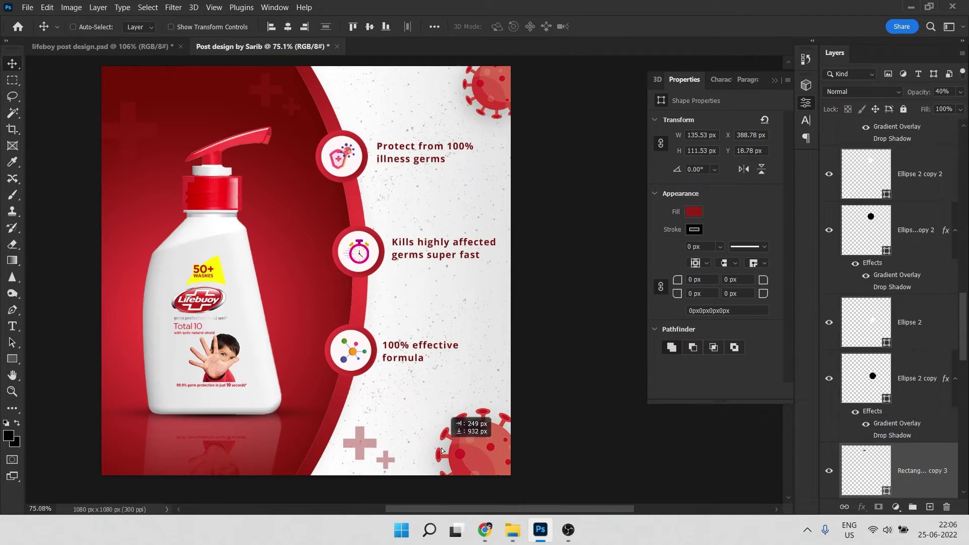
left_click(116, 27)
left_click(268, 50)
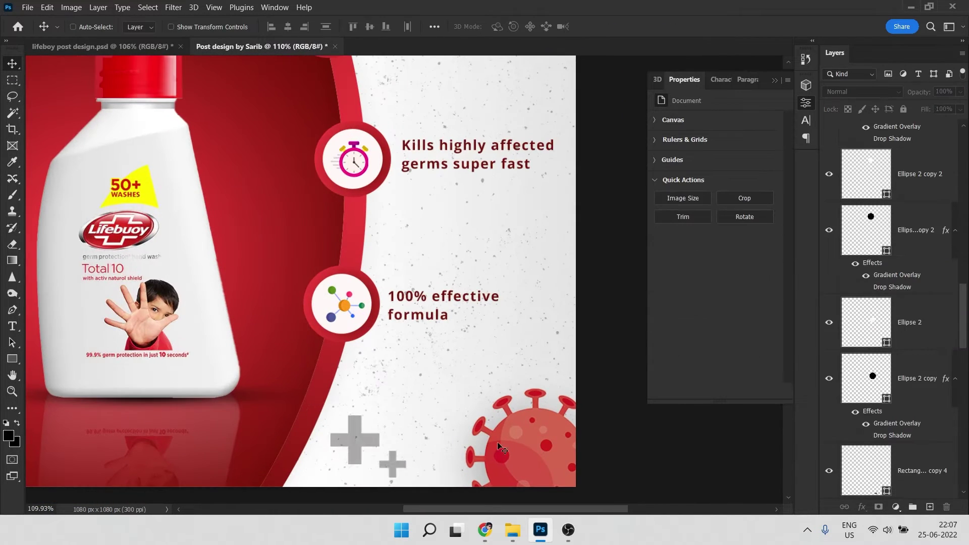
left_click(355, 439, "ctrl")
key("ctrl+t")
right_click(373, 442)
left_click(399, 426)
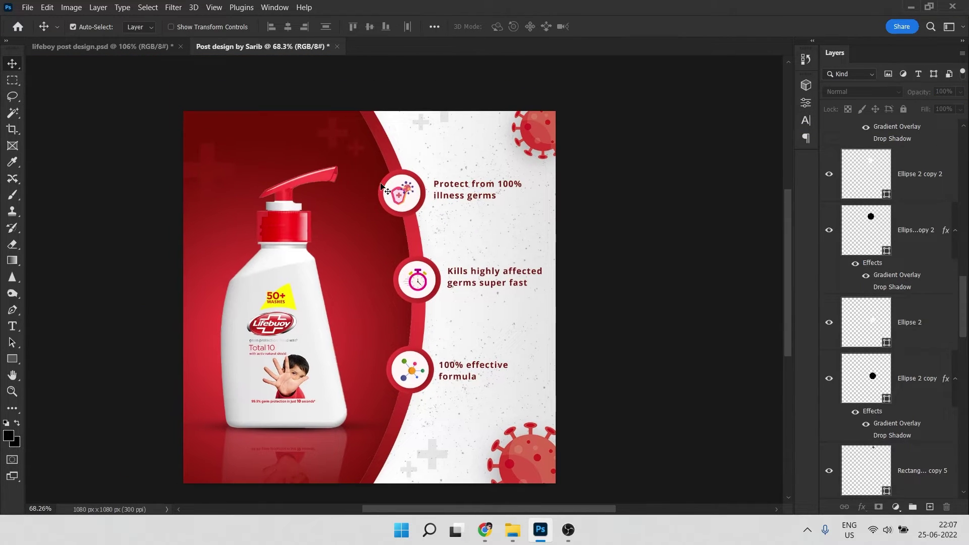
Draw a white rectangular logo badge with rounded lower corners at the upper left edge of the post
key("u")
left_click_drag(196, 88, 234, 162)
left_click(698, 281)
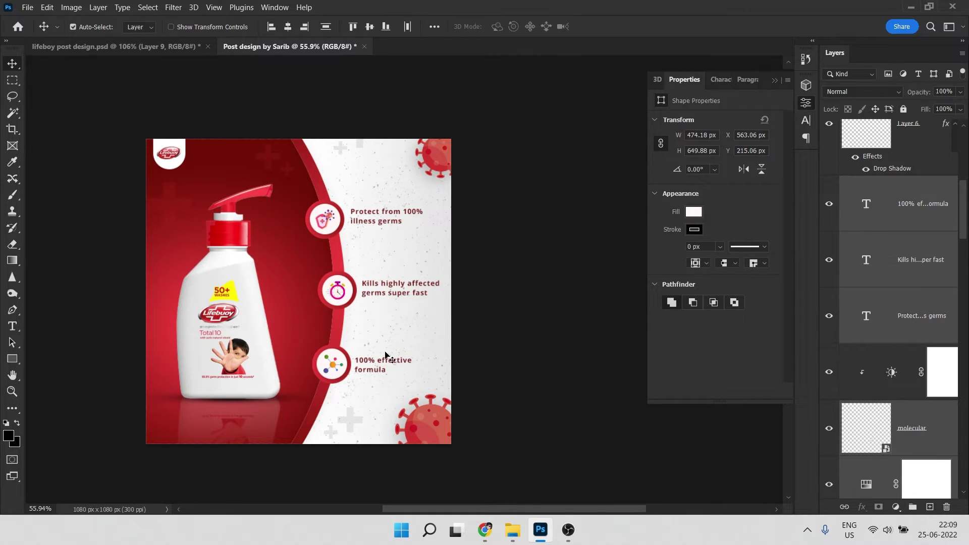
Replace the stopwatch's white circle and red ring with a copy of the thinner-ringed circle behind the protection icon
left_click(386, 352)
scroll(324, 212, "up", 8)
left_click(324, 212)
left_click(316, 240)
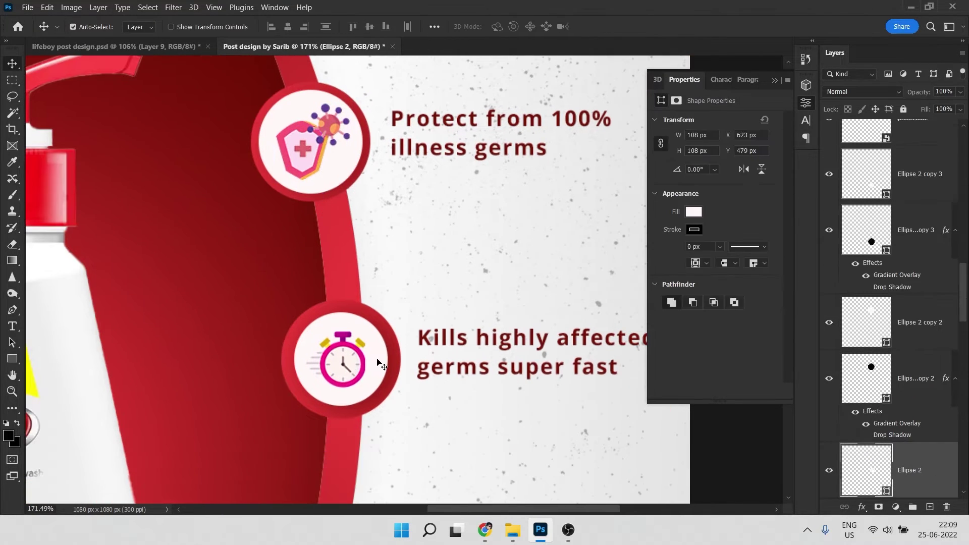
key("Delete")
key("Delete")
left_click(353, 166)
left_click_drag(365, 173, 376, 396)
Enlarge the stopwatch icon to better fill its white circle
left_click(353, 368)
key("ctrl+t")
key("Return")
Enlarge the molecular icon inside its white circle, then fine-tune its scale slightly smaller
scroll(377, 396, "down", 3)
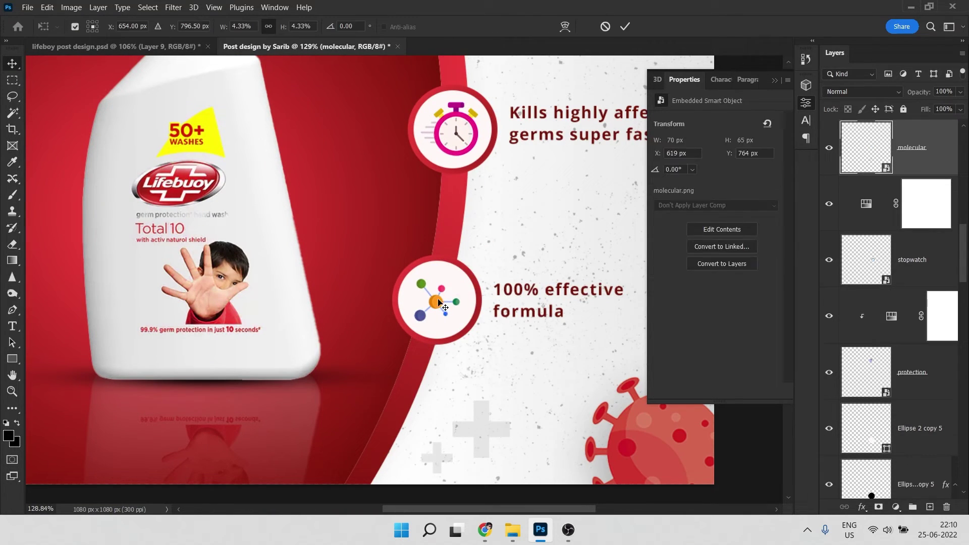
key("ctrl+t")
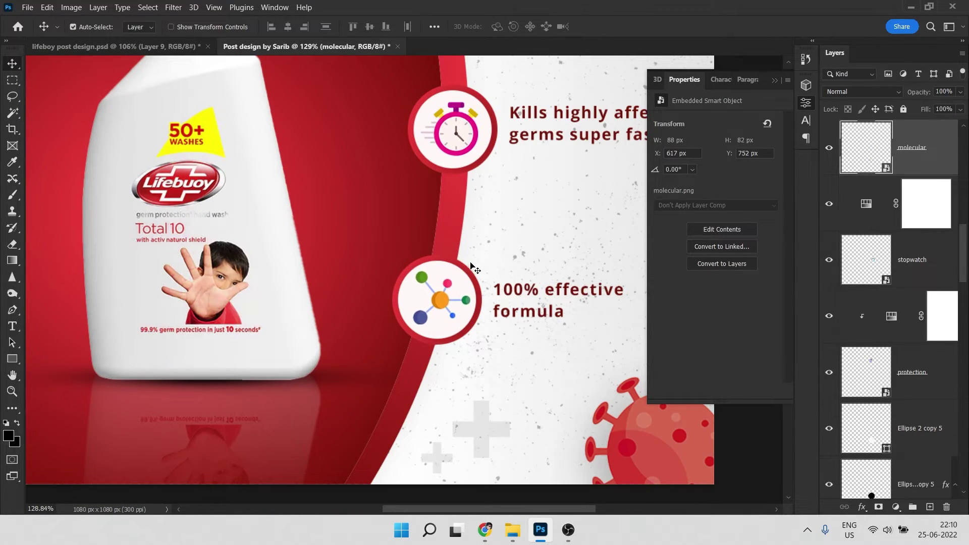
scroll(460, 271, "down", 3)
scroll(434, 282, "up", 2)
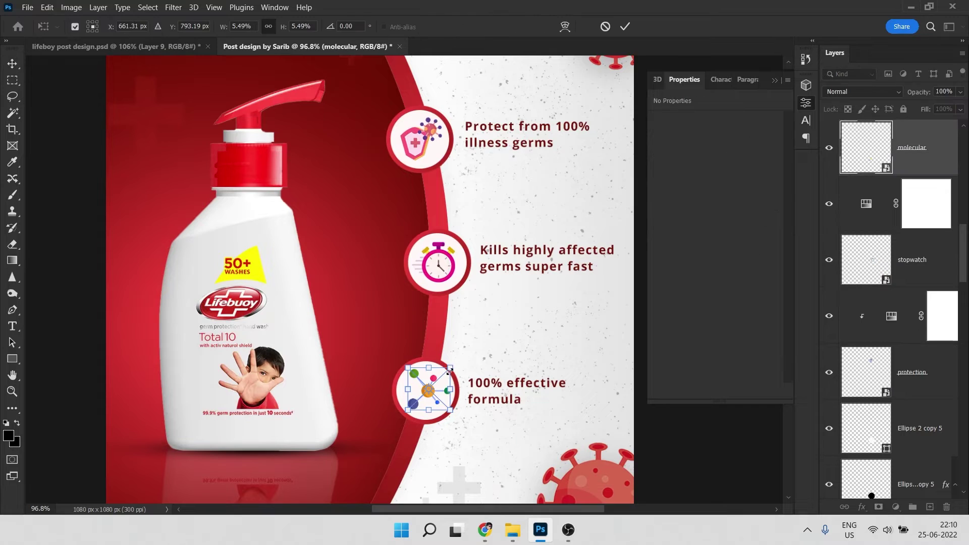
left_click_drag(450, 371, 447, 374)
key("Return")
Add a Brightness/Contrast adjustment clipped to the bottle layer, with Brightness -99 and Contrast -29
scroll(467, 277, "down", 5)
left_click_drag(467, 277, 331, 261)
left_click(774, 81)
scroll(323, 202, "up", 1)
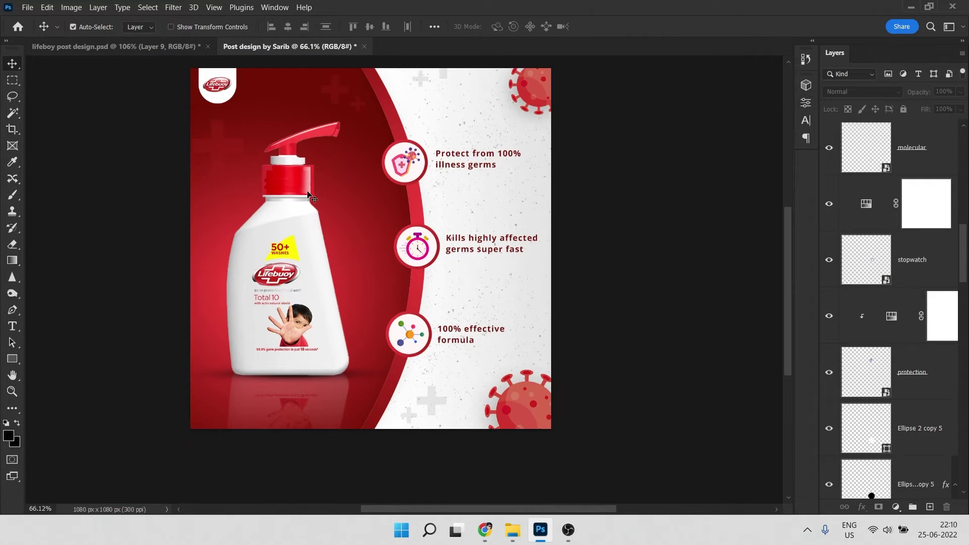
left_click(273, 285)
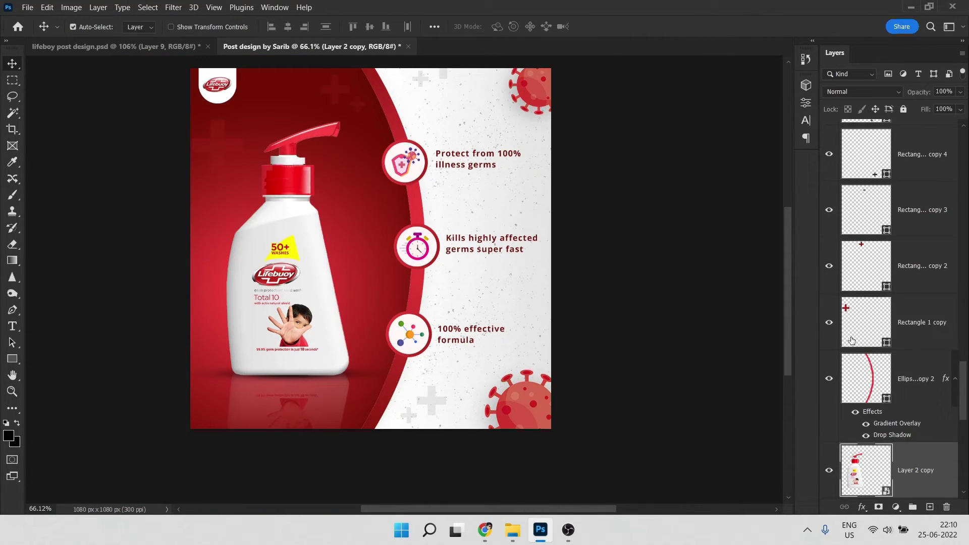
scroll(851, 340, "down", 3)
left_click(827, 305)
left_click(827, 304)
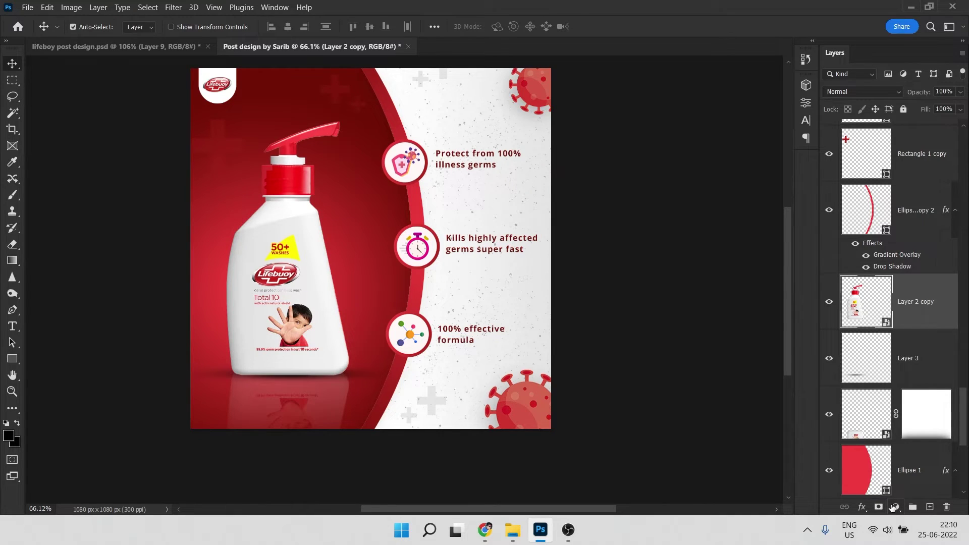
left_click(894, 507)
left_click(894, 325)
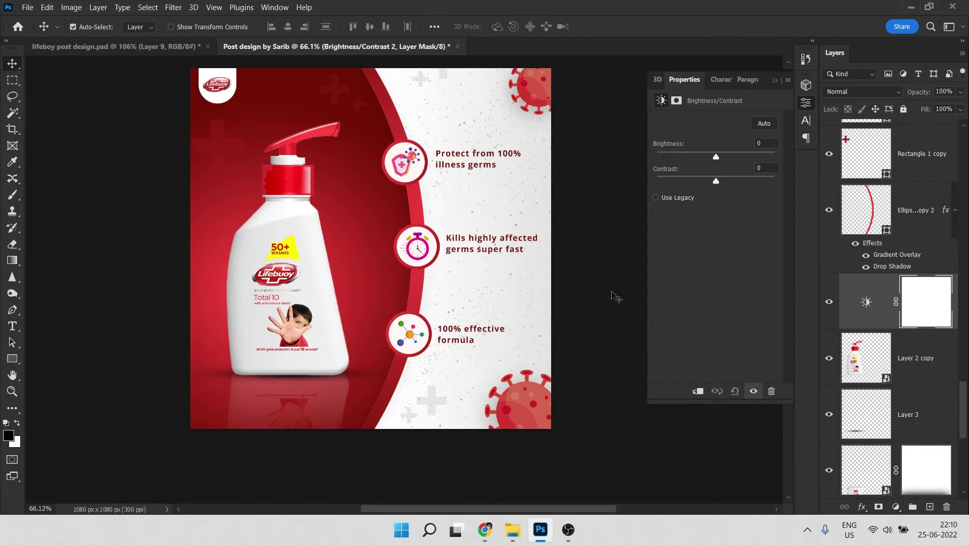
left_click(700, 391)
left_click_drag(715, 156, 677, 191)
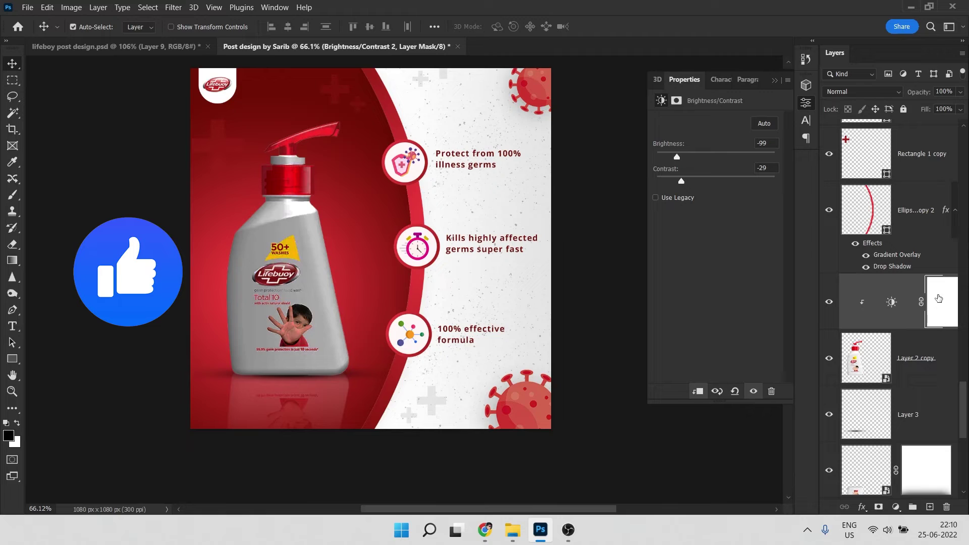
Mask the Brightness/Contrast adjustment off the pump head and red cap by painting black on its layer mask with a soft brush
left_click(937, 301)
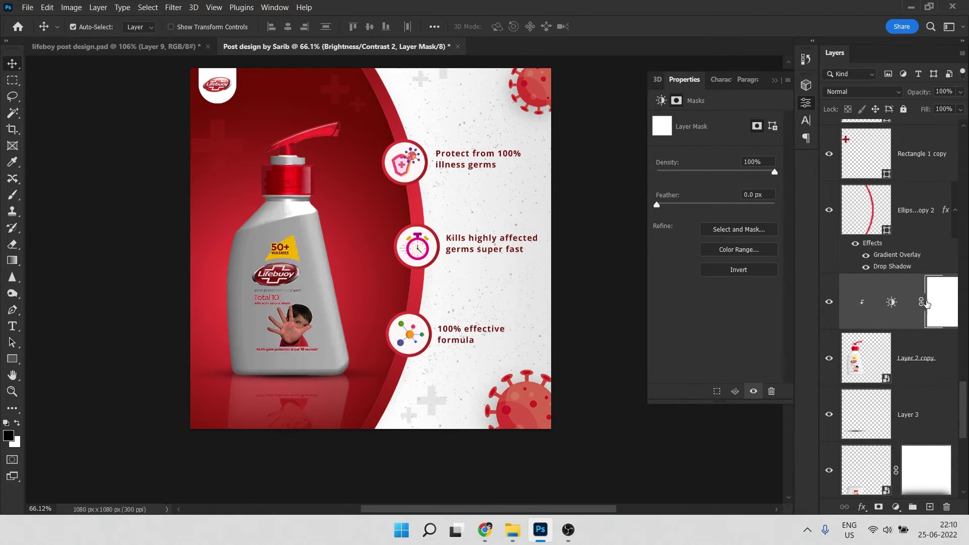
key("b")
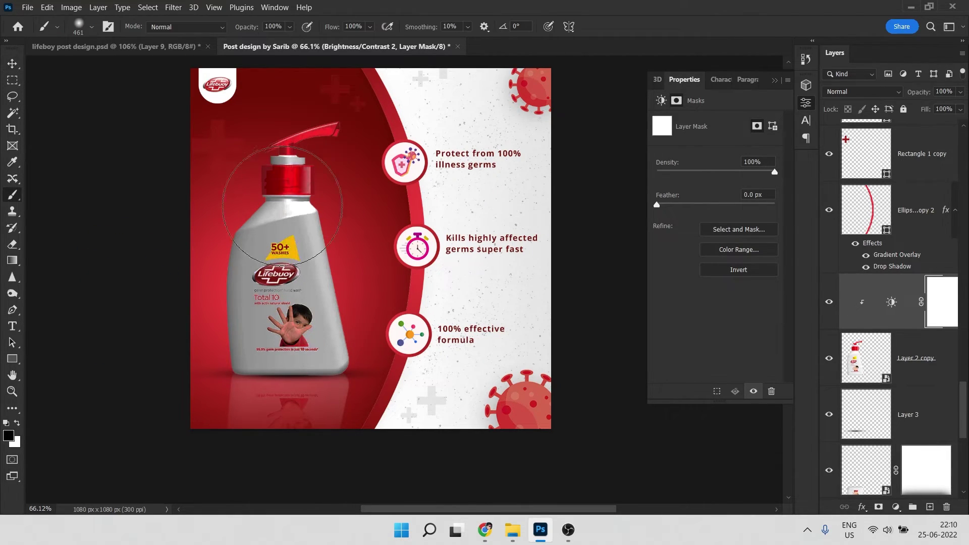
scroll(321, 135, "up", 5)
mouse_move(332, 134)
left_mouse_down()
mouse_move(307, 138)
mouse_move(392, 125)
mouse_move(170, 174)
mouse_move(253, 156)
left_mouse_up()
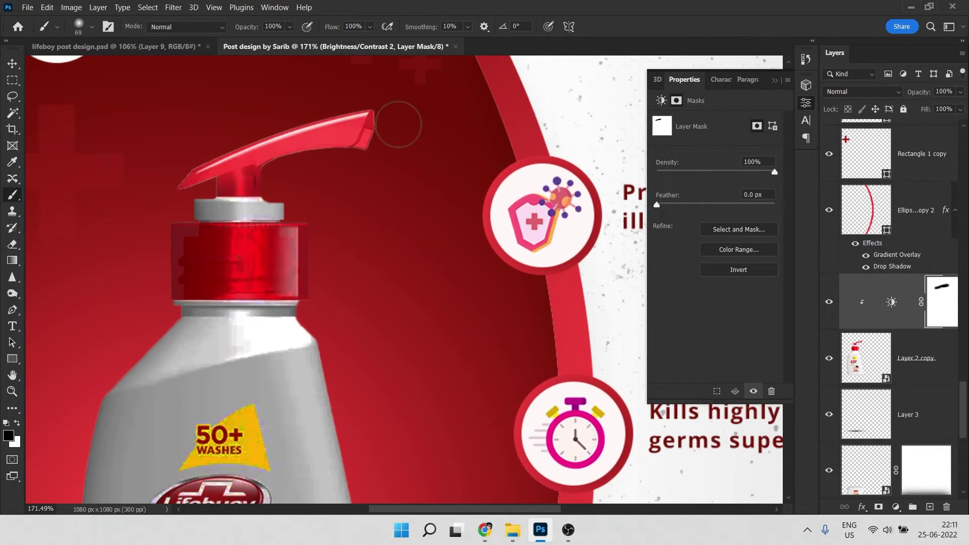
mouse_move(186, 236)
left_mouse_down()
mouse_move(171, 250)
mouse_move(289, 263)
mouse_move(326, 335)
mouse_move(310, 224)
left_mouse_up()
key("x")
key("x")
Paint the adjustment mask black over the bottle's label area with a larger soft brush, then touch up the shading along the left edge
scroll(366, 207, "down", 5)
right_click(257, 254, "alt")
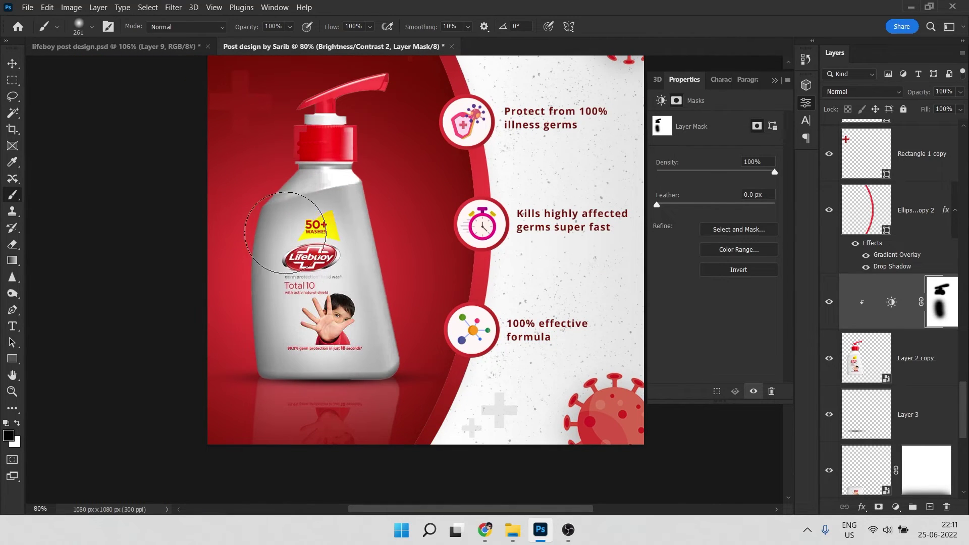
left_click_drag(259, 204, 276, 343)
key("x")
left_click_drag(223, 205, 238, 346)
Refine the mask over the bottle's centre and right side with a smaller soft brush, alternating black and white to shape highlights and edge shading
right_click(245, 177, "alt")
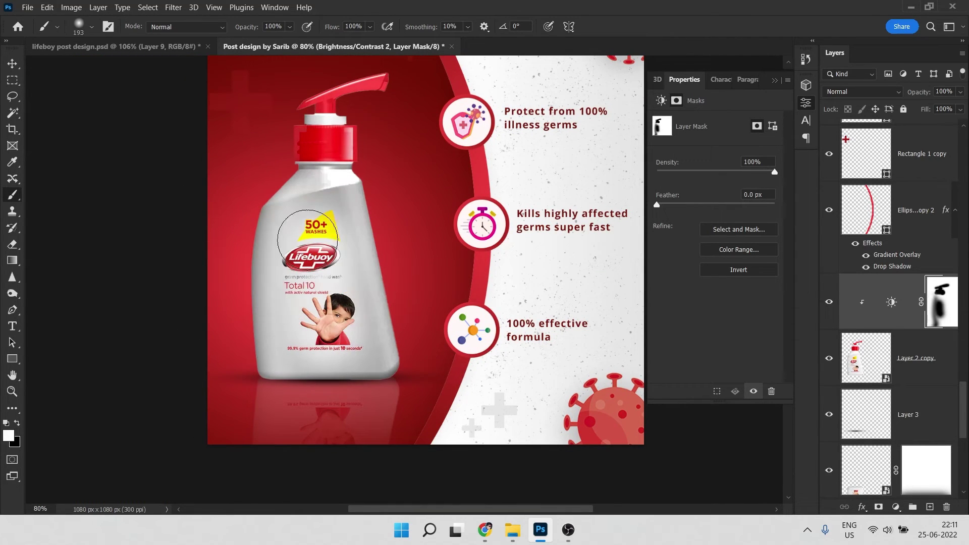
key("x")
mouse_move(323, 220)
left_mouse_down()
mouse_move(296, 297)
mouse_move(370, 334)
left_mouse_up()
key("x")
key("x")
left_click_drag(298, 237, 343, 349)
key("x")
key("x")
left_click_drag(376, 205, 421, 340)
Hide and reshow the Brightness/Contrast adjustment to compare the bottle with and without its shading
scroll(440, 347, "down", 5)
left_click_drag(311, 262, 243, 276)
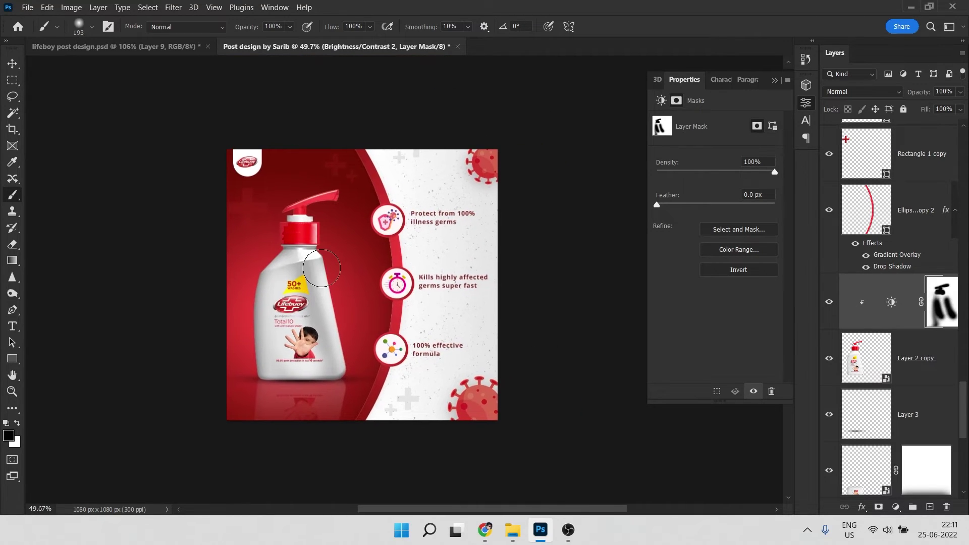
key("v")
scroll(334, 331, "up", 2)
left_click_drag(369, 285, 360, 303)
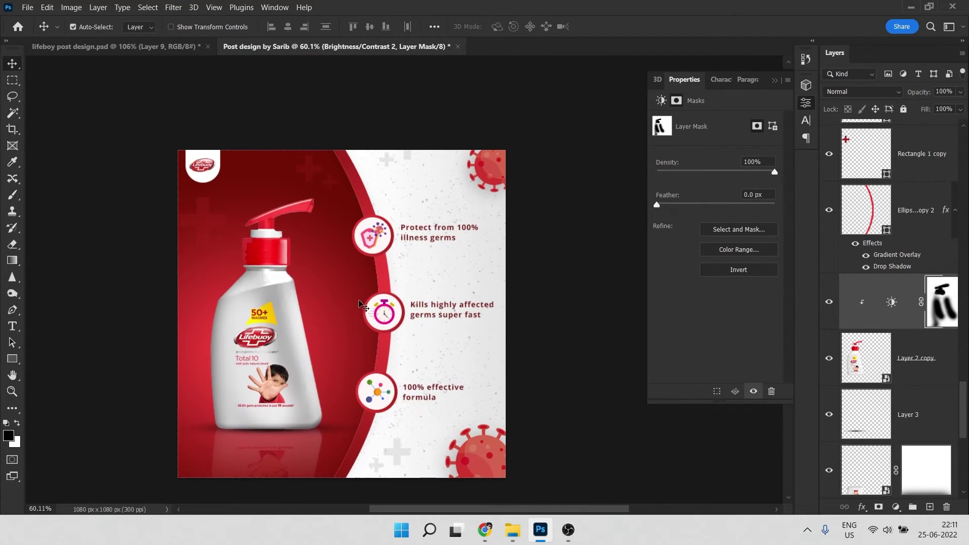
scroll(318, 365, "down", 1)
left_click(829, 301)
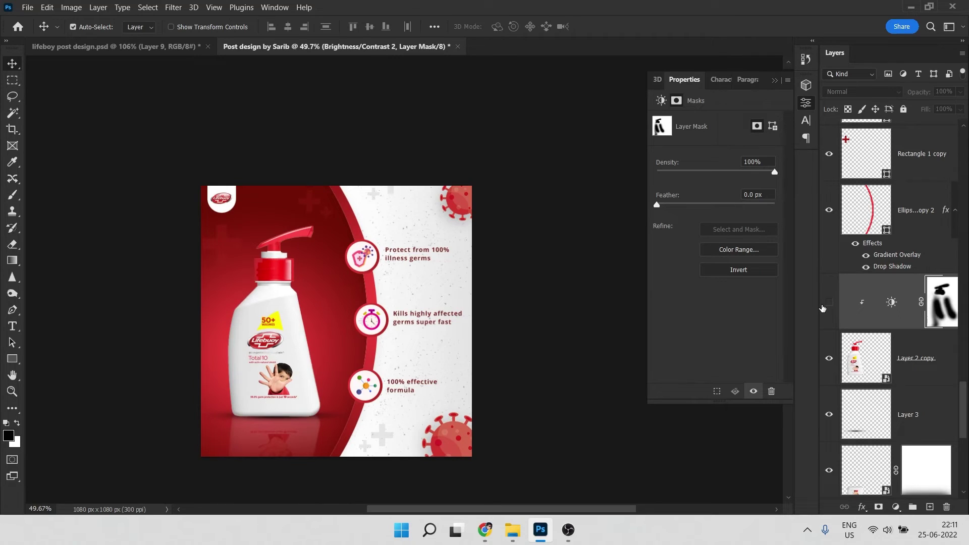
left_click(825, 304)
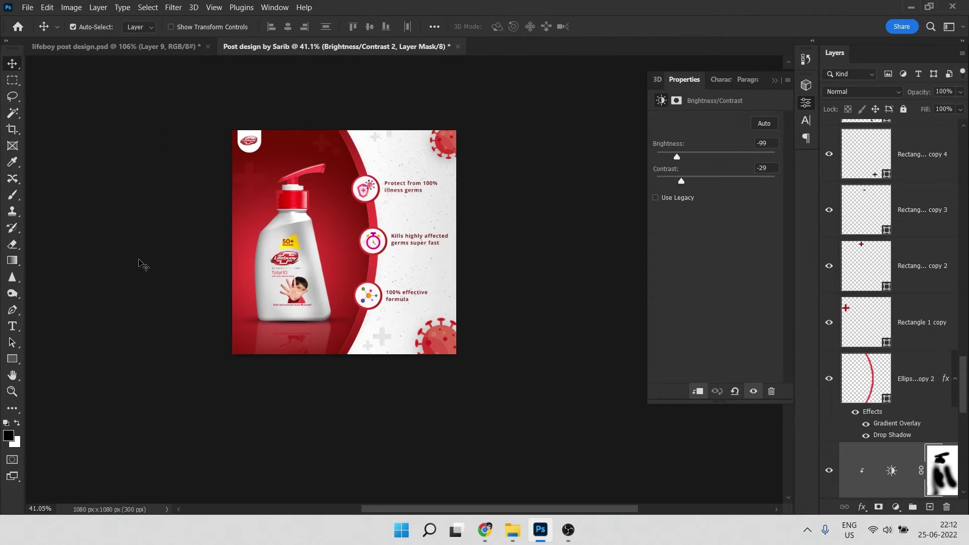
Deselect all layers and inspect the finished post close up and as a whole
left_click(139, 264)
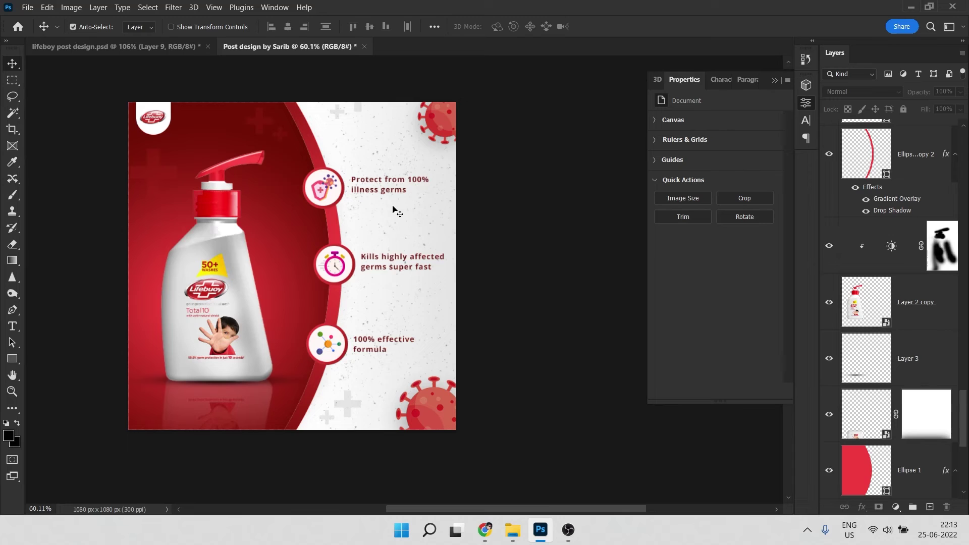
scroll(337, 190, "up", 3)
scroll(375, 196, "down", 2)
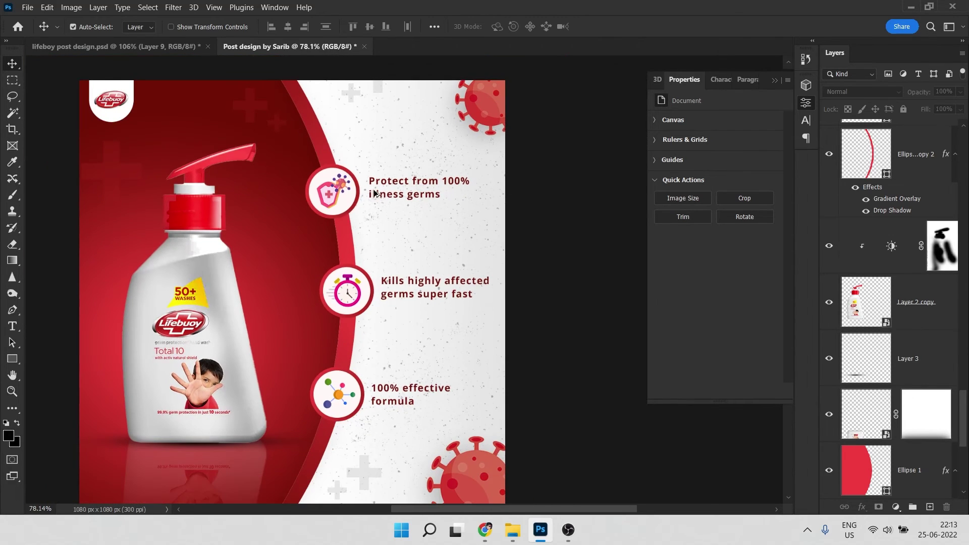
scroll(368, 208, "down", 1)
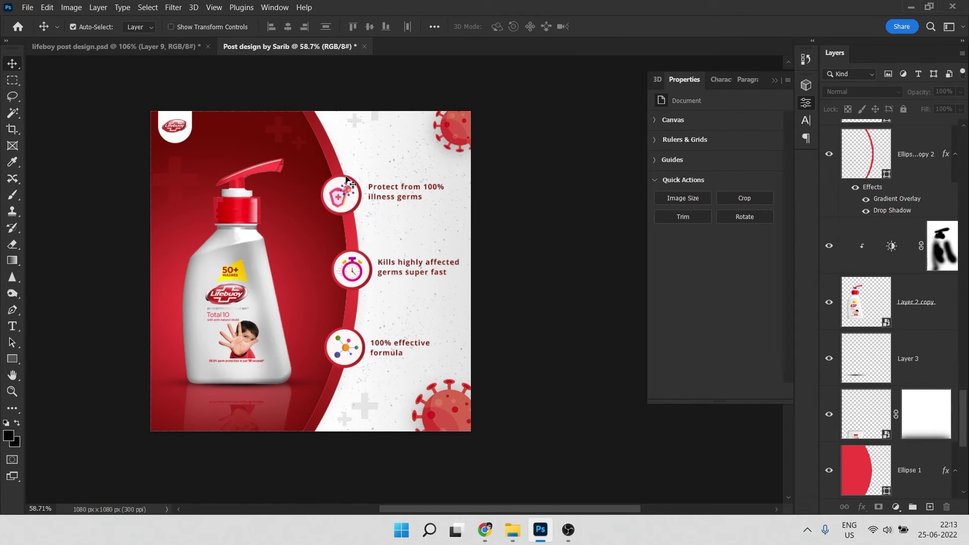